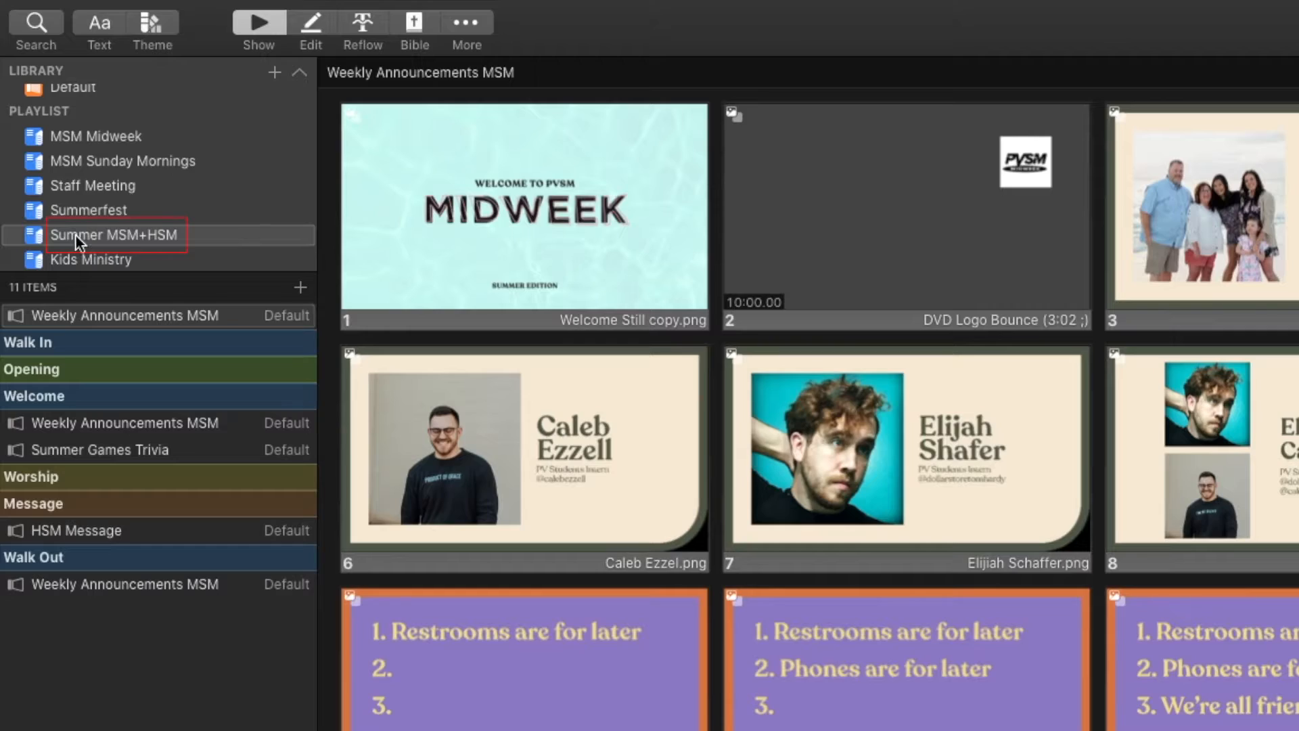
Look over the Summer MSM+HSM and MSM Midweek playlists, leaving the playlist name unchanged
{"action": "left_click", "coordinate": [87, 234]}
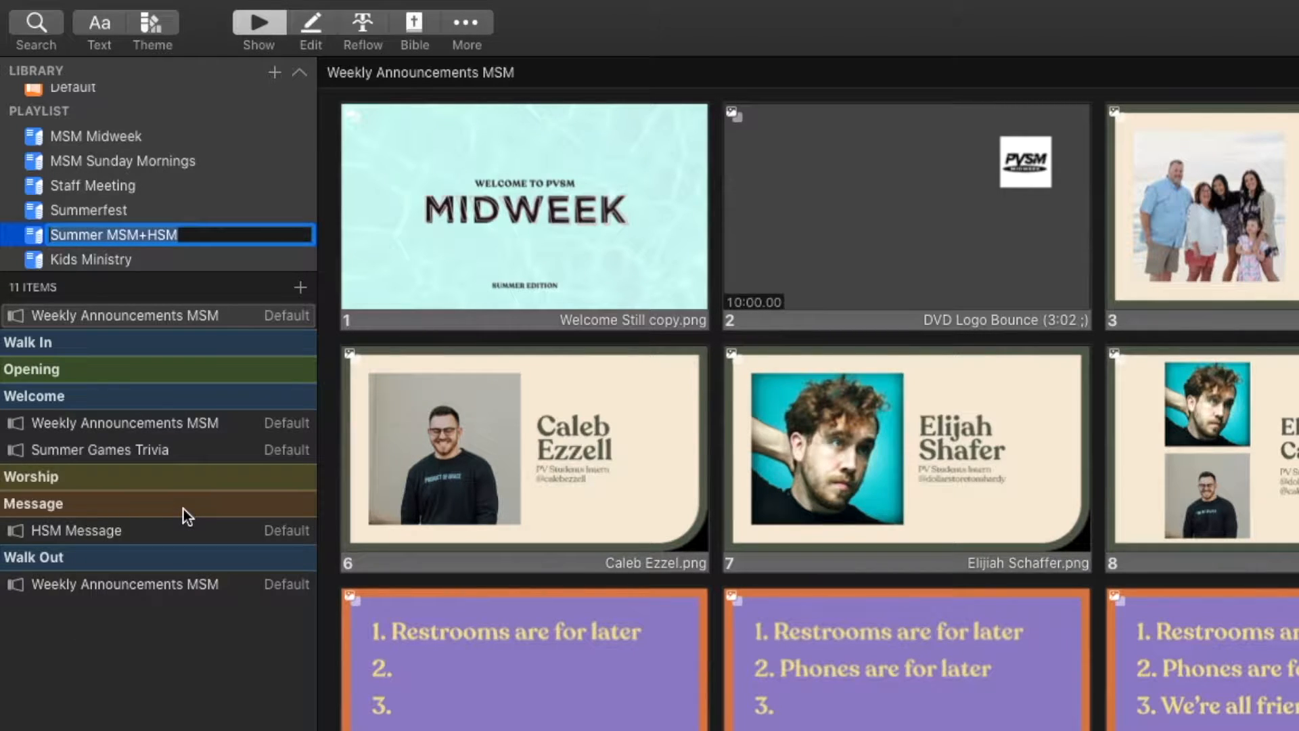
{"action": "left_click", "coordinate": [210, 646]}
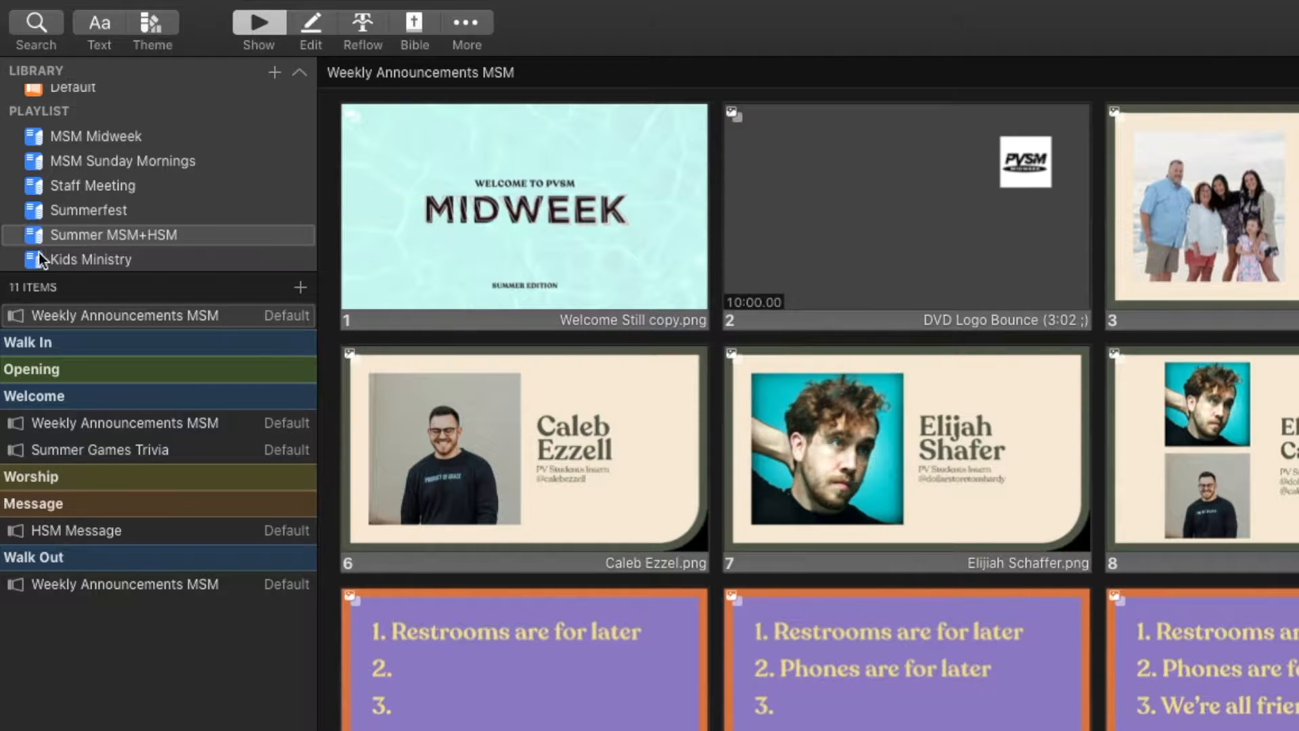
{"action": "left_click", "coordinate": [79, 137]}
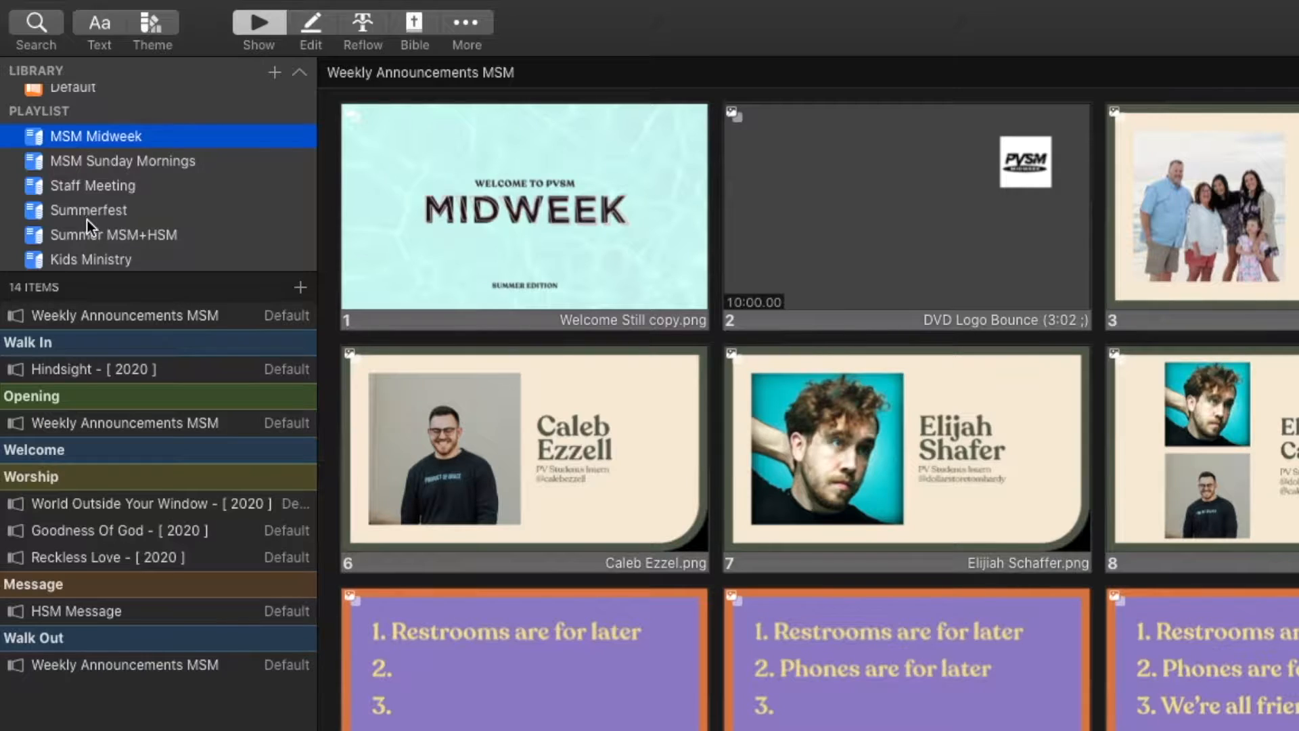
{"action": "left_click", "coordinate": [87, 237]}
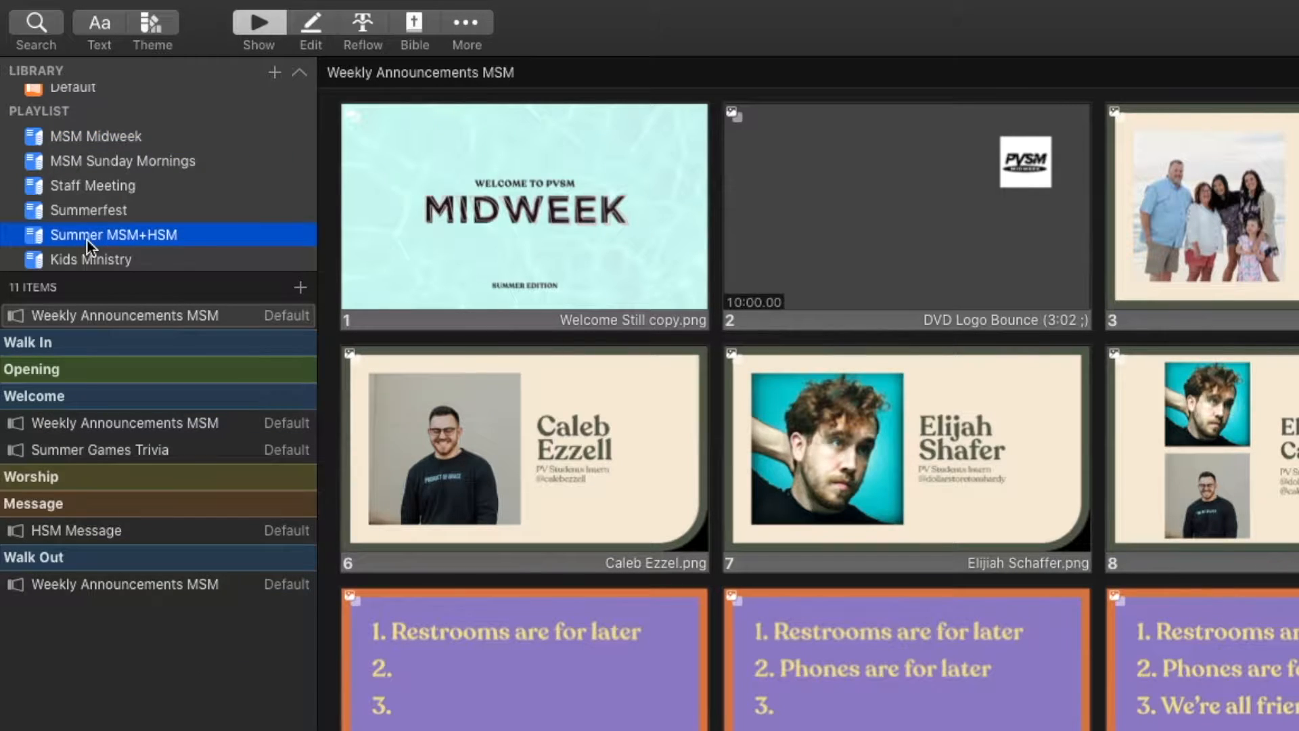
{"action": "scroll", "coordinate": [87, 240], "scroll_direction": "up", "scroll_amount": 1}
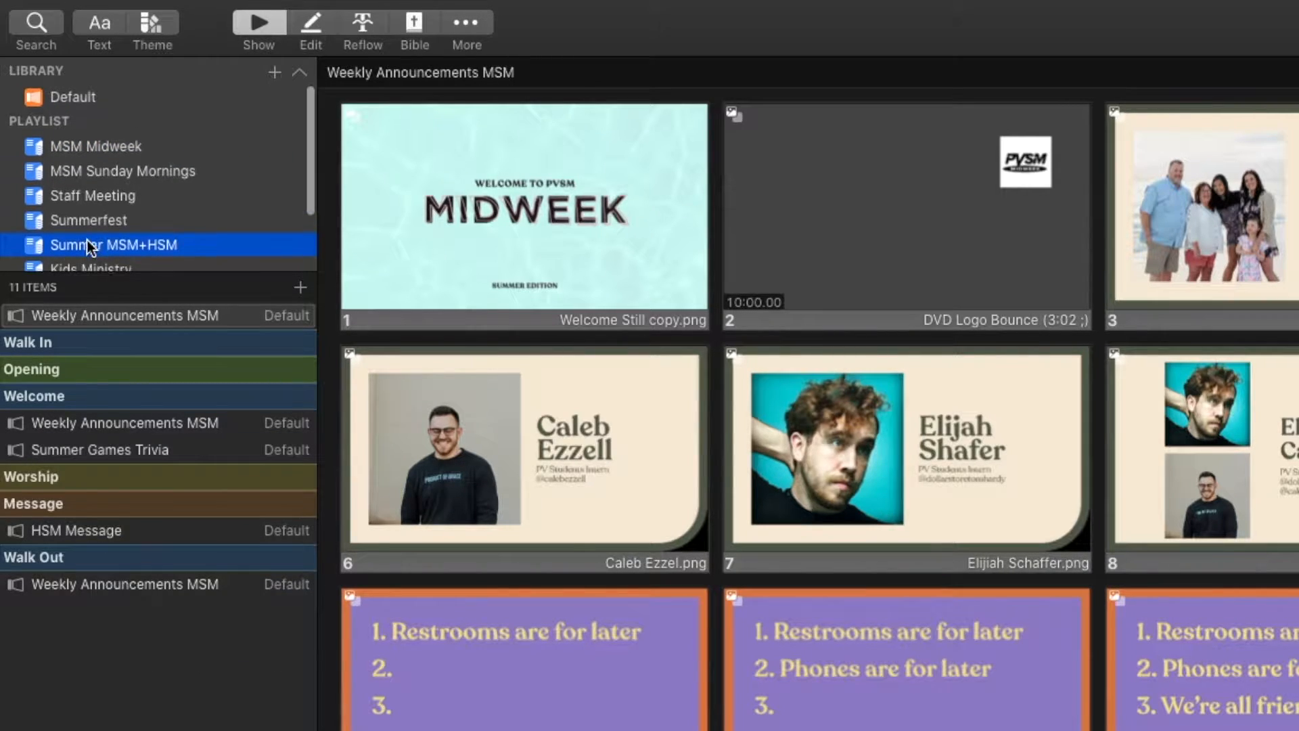
{"action": "scroll", "coordinate": [87, 99], "scroll_direction": "down", "scroll_amount": 1}
{"action": "scroll", "coordinate": [93, 91], "scroll_direction": "up", "scroll_amount": 1}
Filter the library for 'world out' and drag World Outside Your Window into Summer MSM+HSM
{"action": "left_click", "coordinate": [96, 96]}
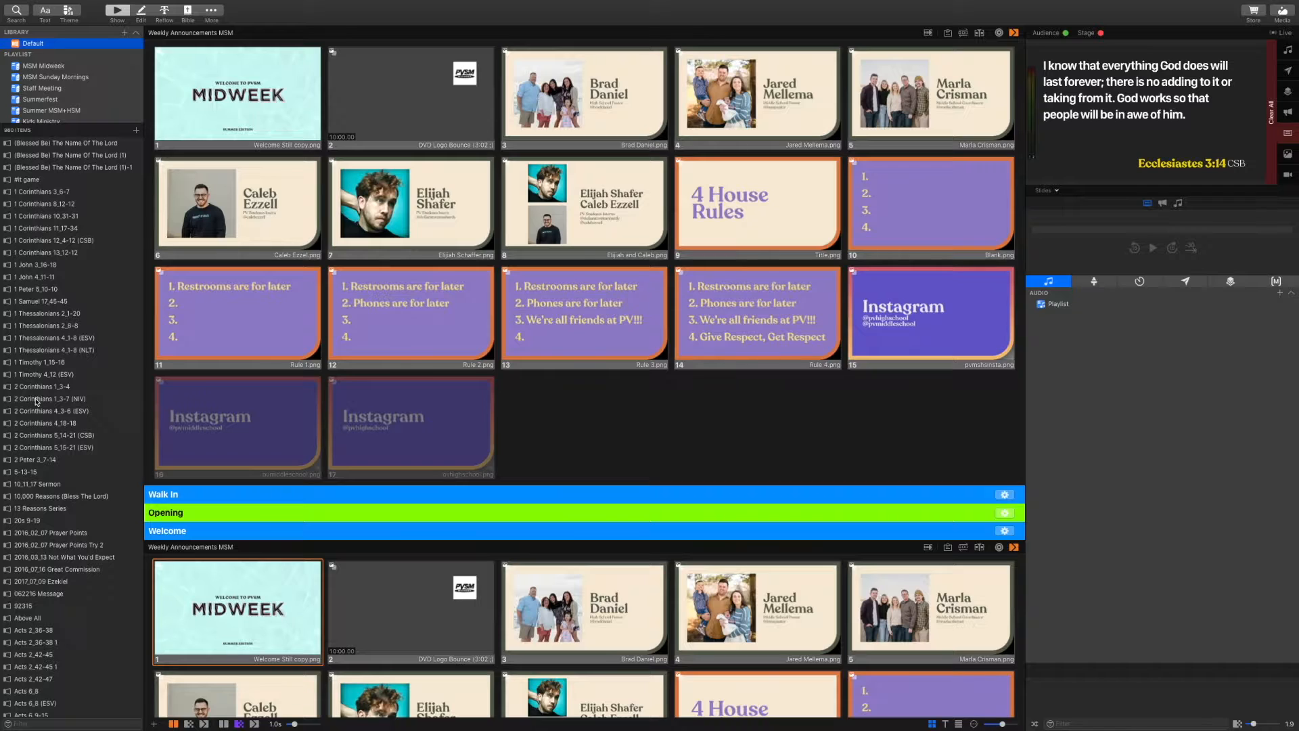
{"action": "scroll", "coordinate": [36, 400], "scroll_direction": "down", "scroll_amount": 20}
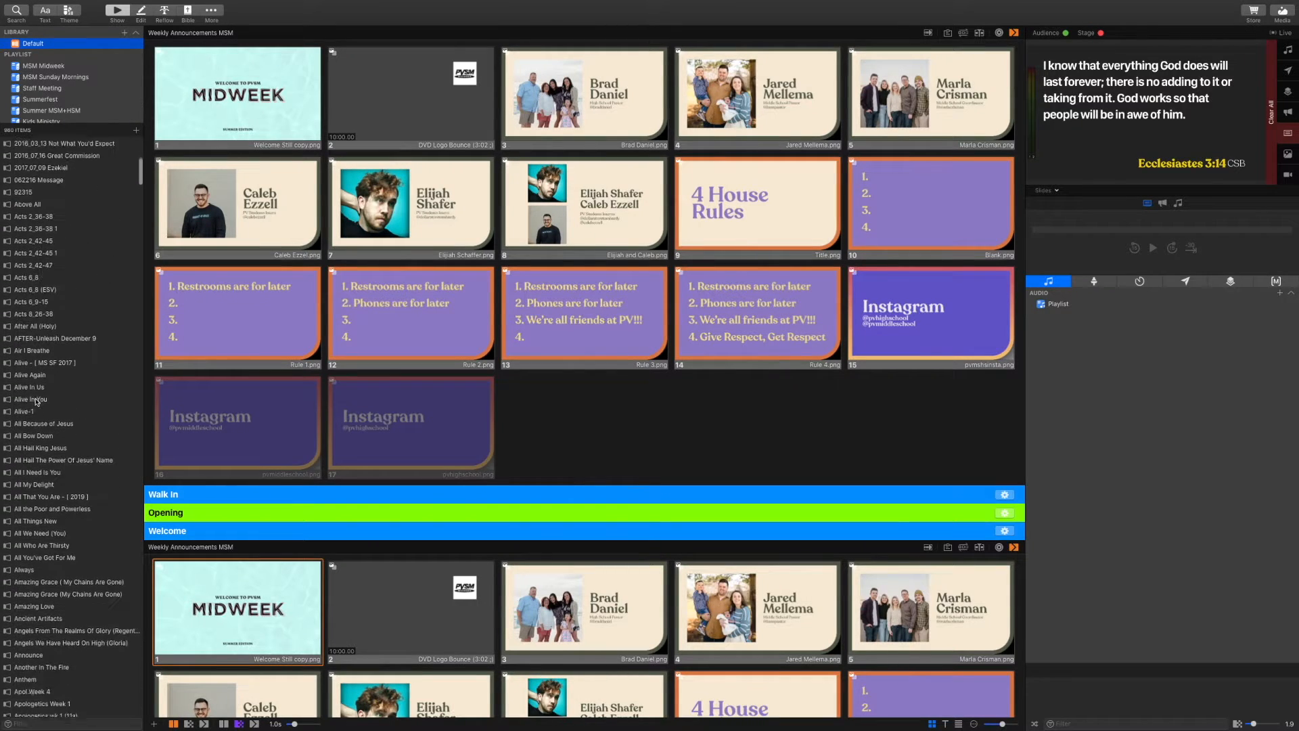
{"action": "scroll", "coordinate": [36, 401], "scroll_direction": "down", "scroll_amount": 20}
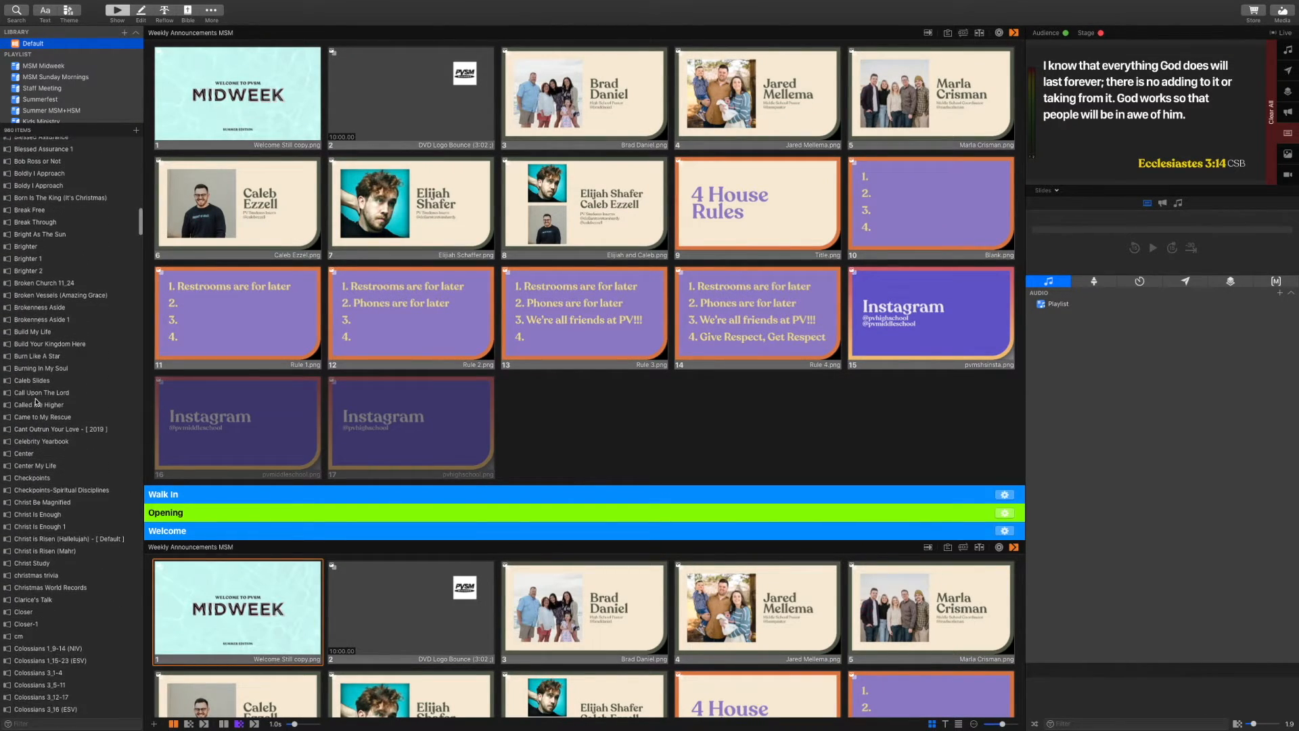
{"action": "scroll", "coordinate": [36, 400], "scroll_direction": "up", "scroll_amount": 20}
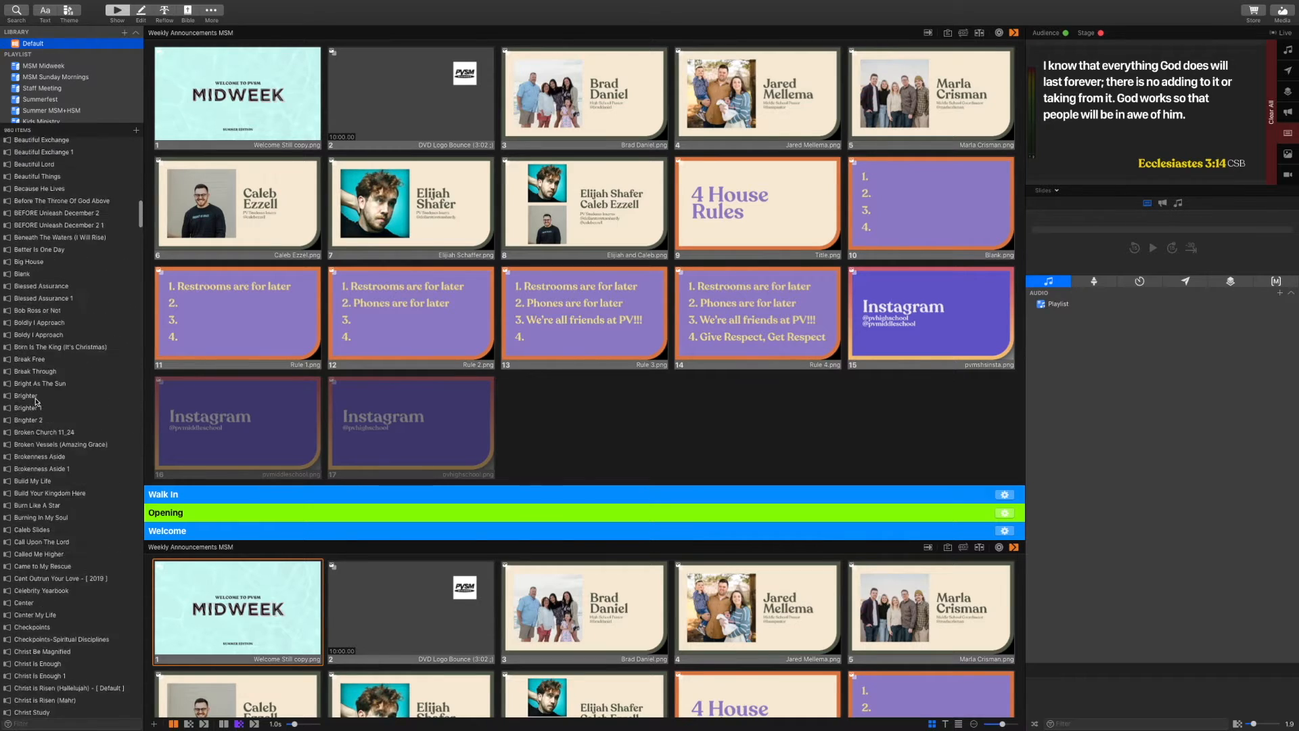
{"action": "left_click", "coordinate": [48, 721]}
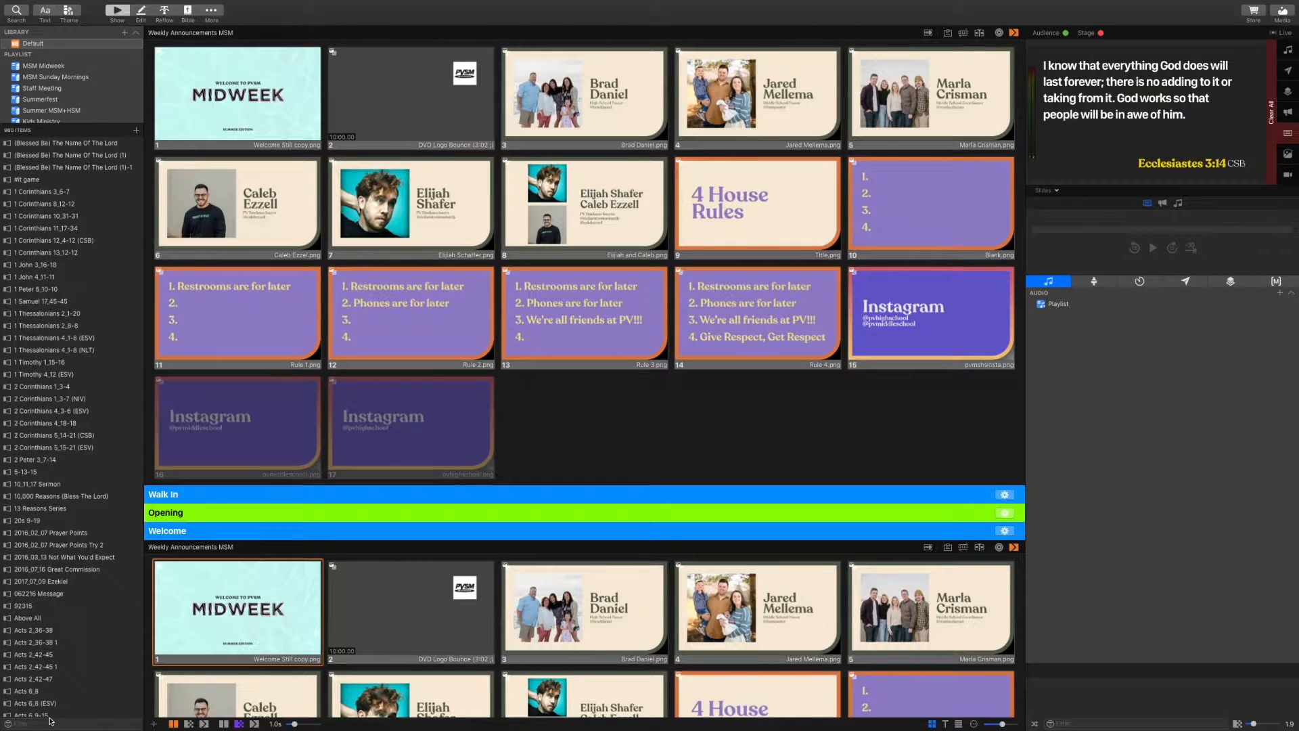
{"action": "type", "text": "world out"}
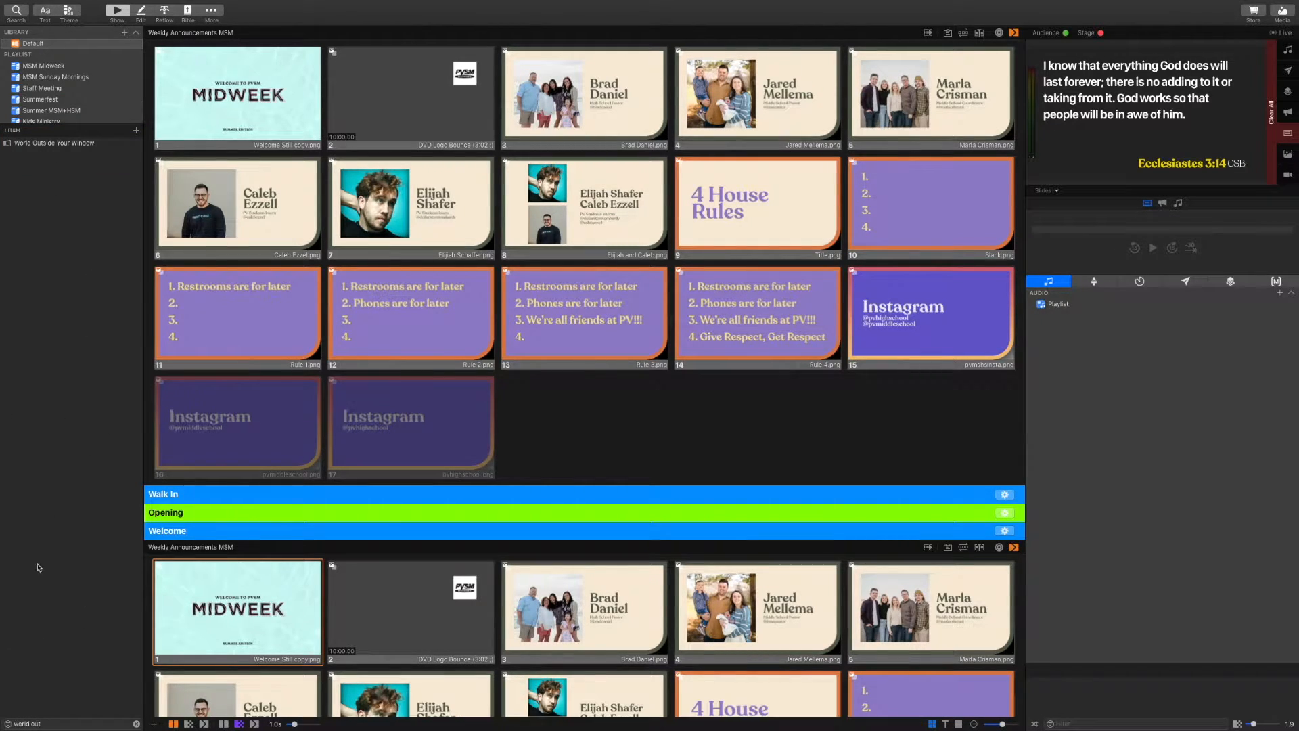
{"action": "left_click", "coordinate": [59, 144]}
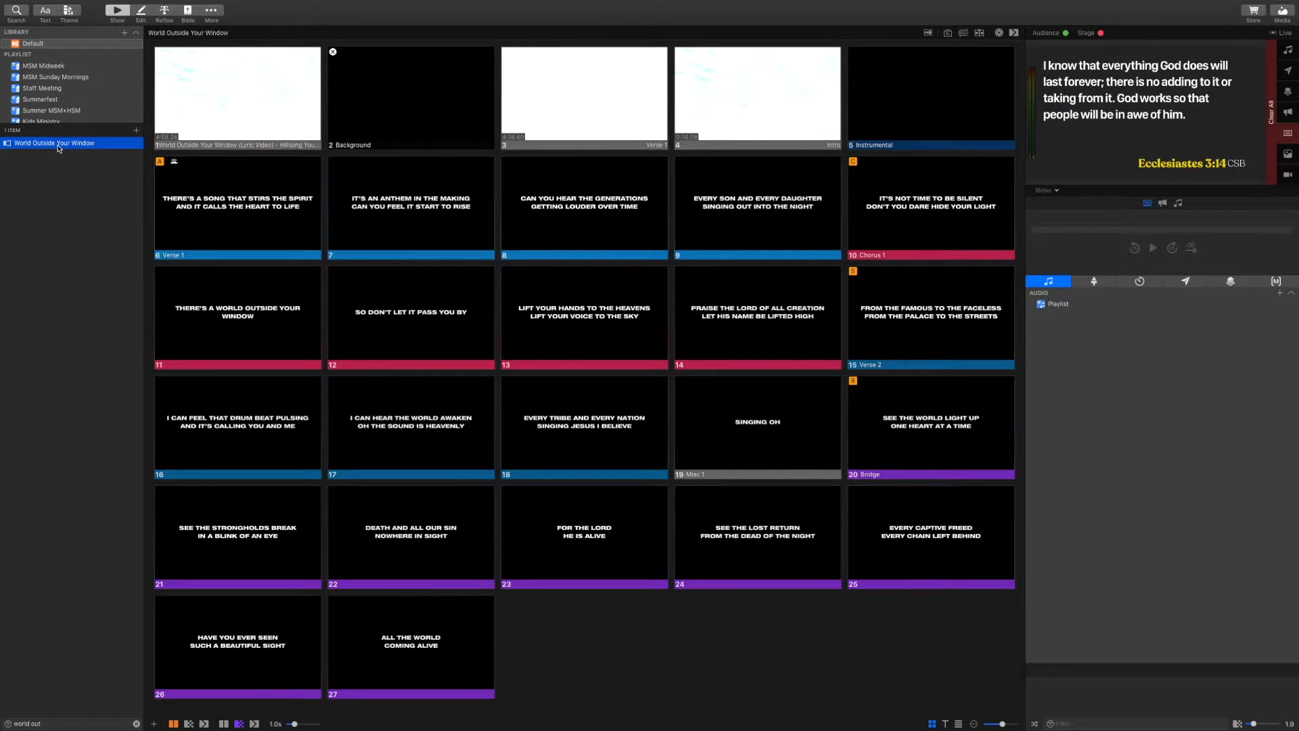
{"action": "left_click_drag", "start_coordinate": [59, 147], "coordinate": [59, 92]}
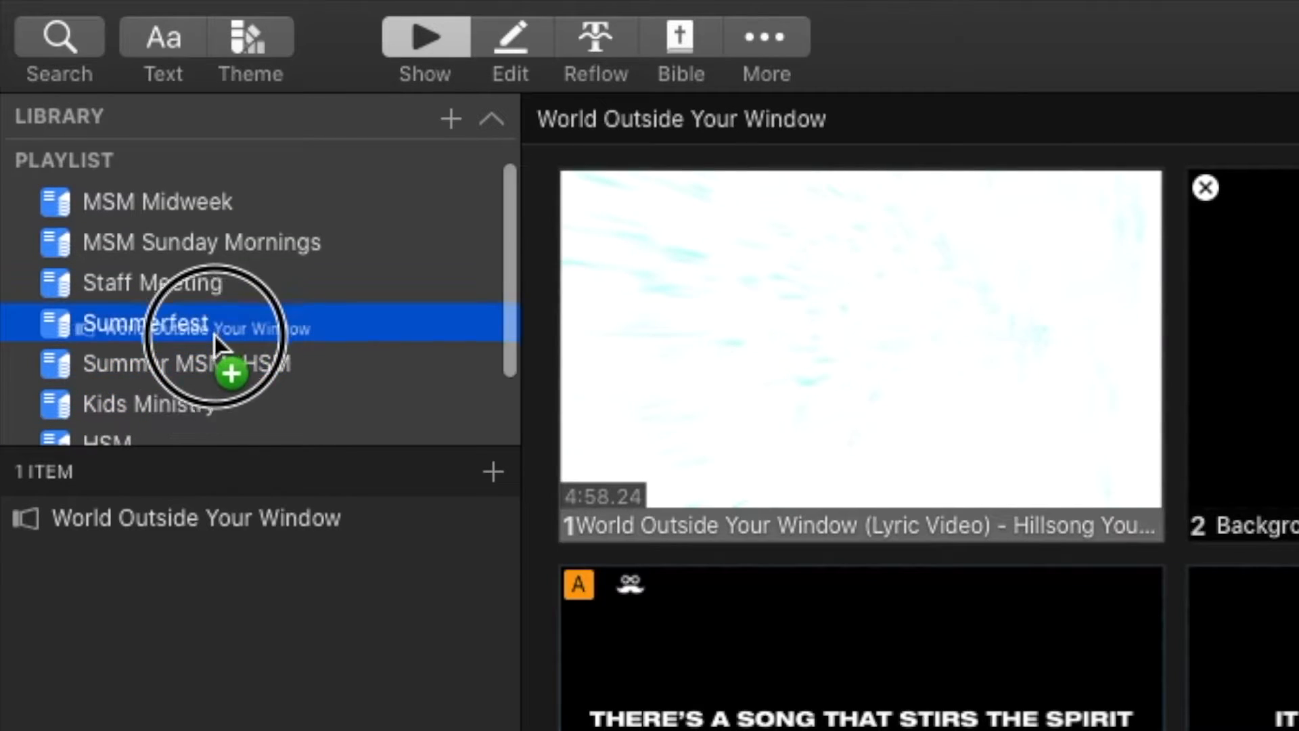
{"action": "left_click_drag", "start_coordinate": [214, 335], "coordinate": [213, 360]}
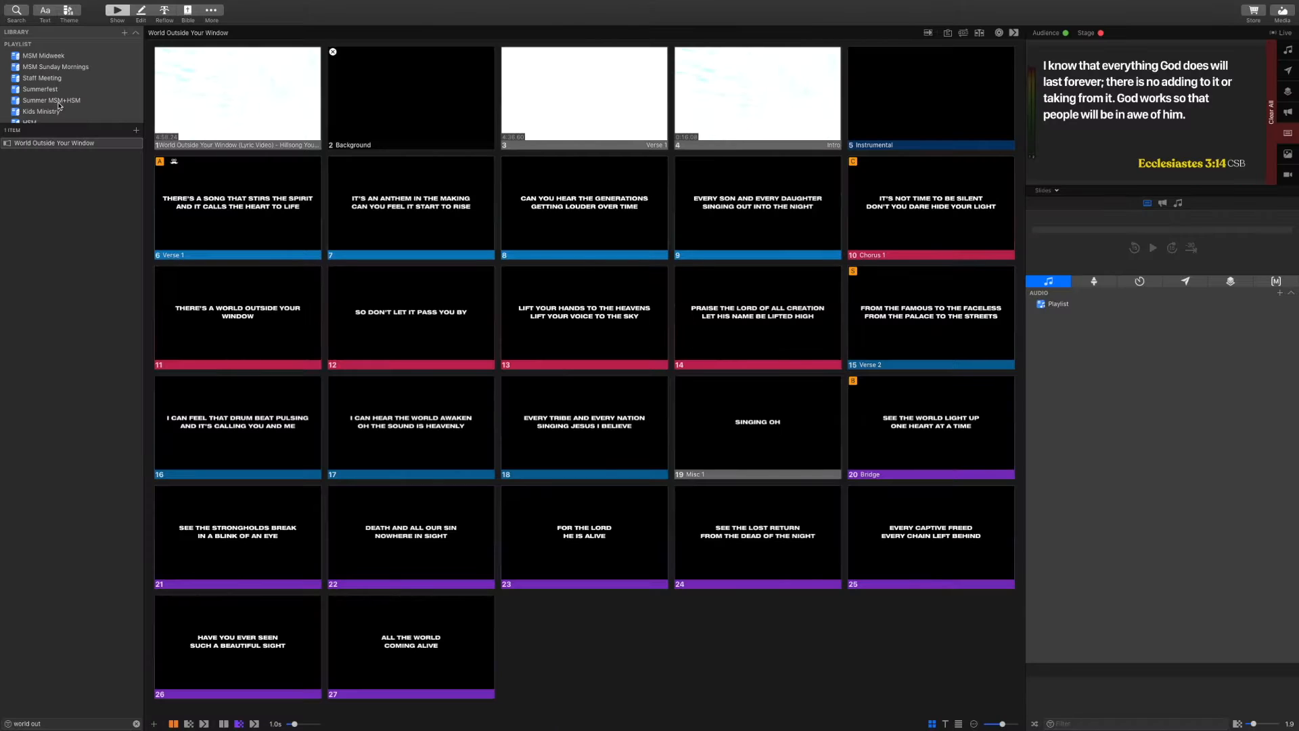
Confirm World Outside Your Window now appears in the Summer MSM+HSM playlist
{"action": "left_click", "coordinate": [59, 103]}
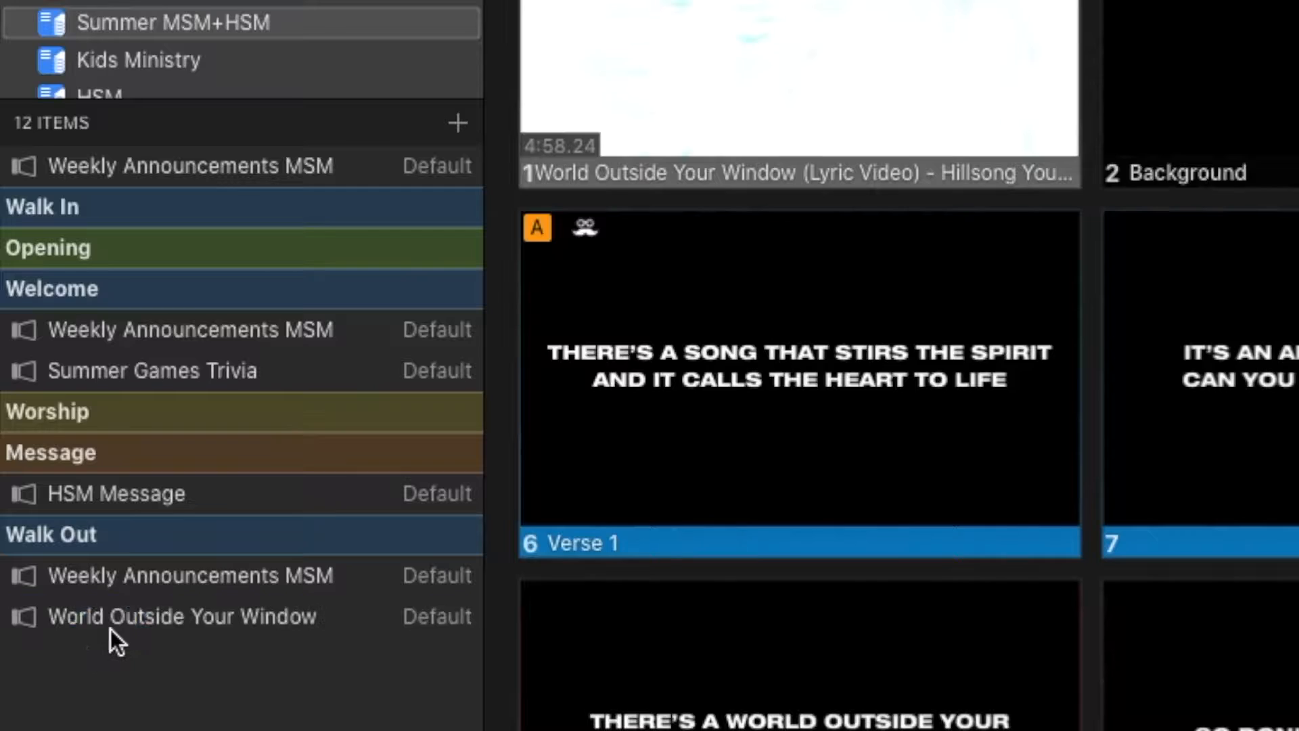
{"action": "left_click", "coordinate": [111, 630]}
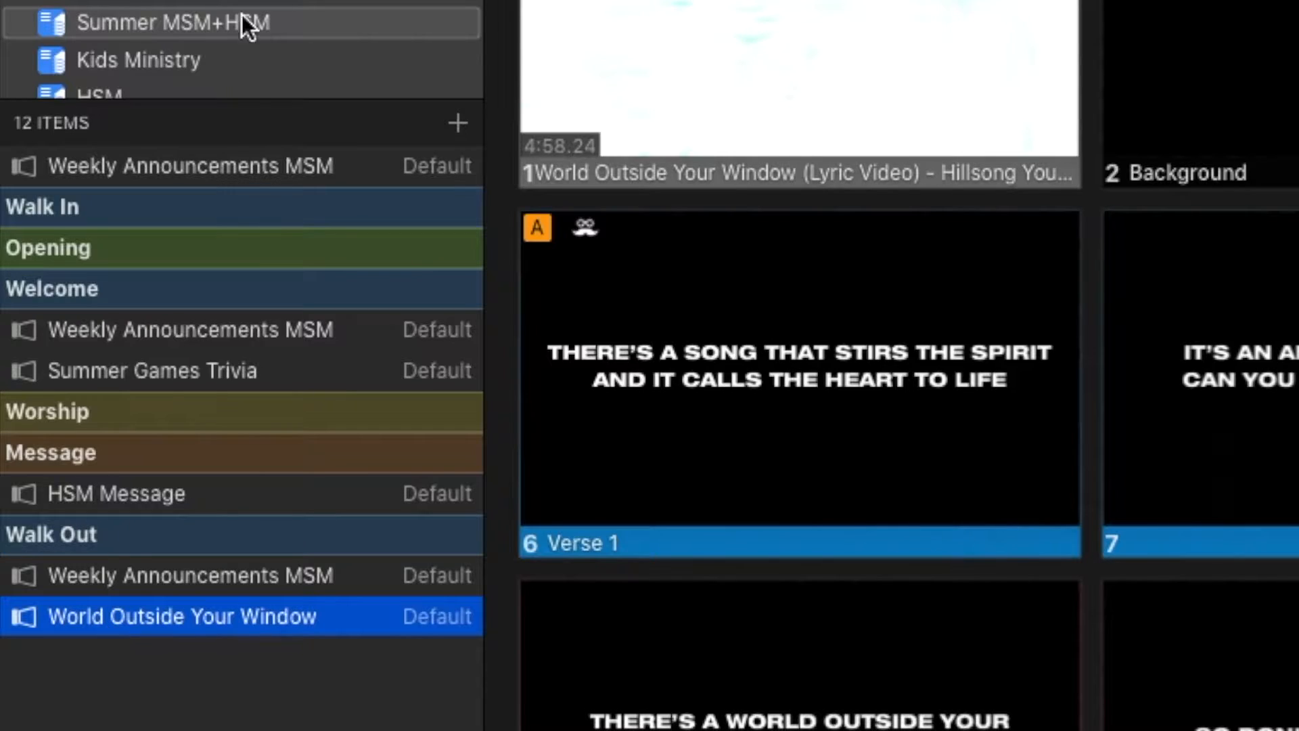
{"action": "scroll", "coordinate": [216, 0], "scroll_direction": "up", "scroll_amount": 2}
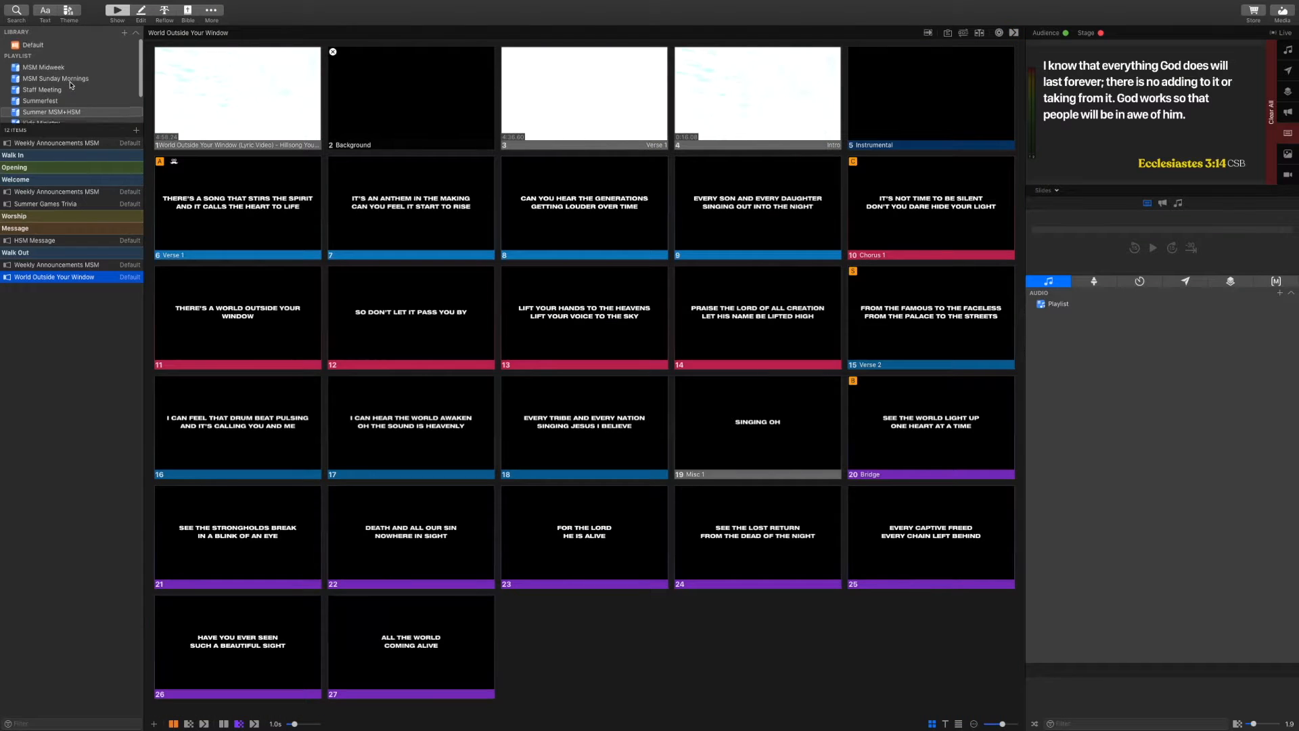
{"action": "left_click", "coordinate": [60, 43]}
{"action": "left_click", "coordinate": [30, 725]}
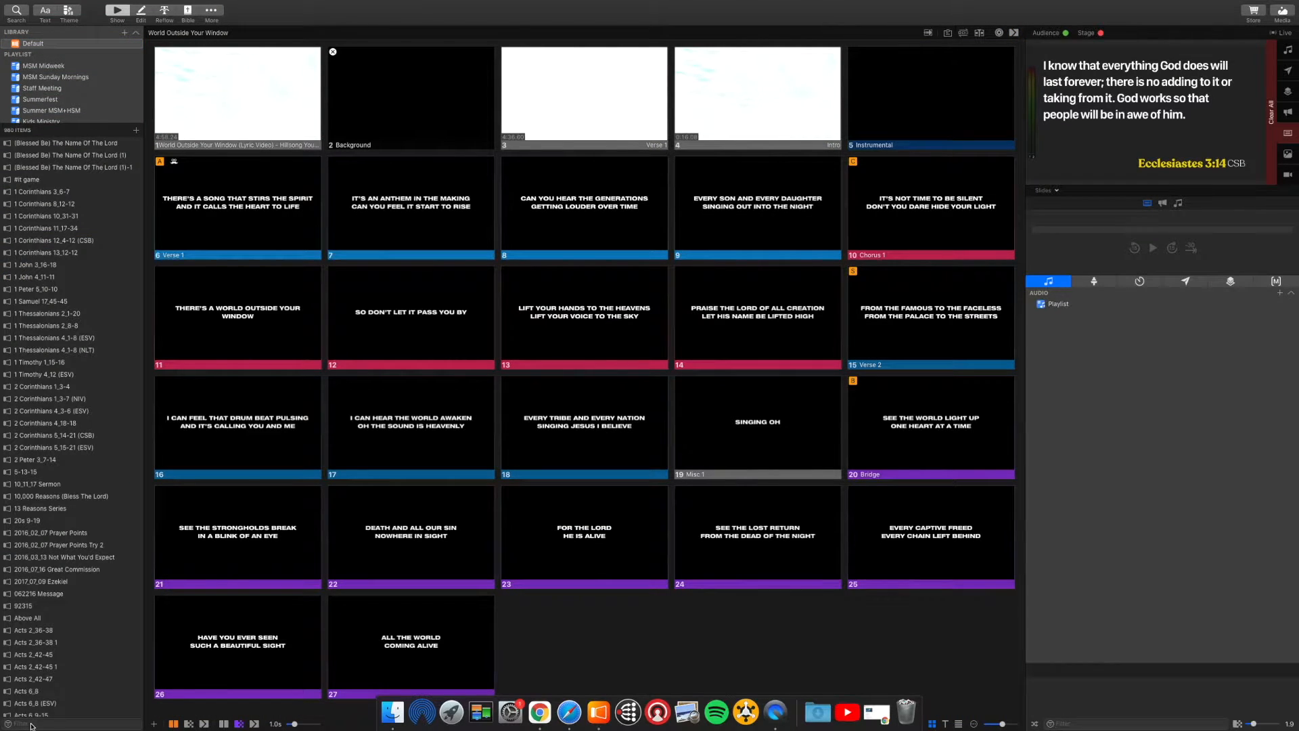
Filter the library for 'the passion' and add The Passion to Summer MSM+HSM
{"action": "type", "text": "the passion"}
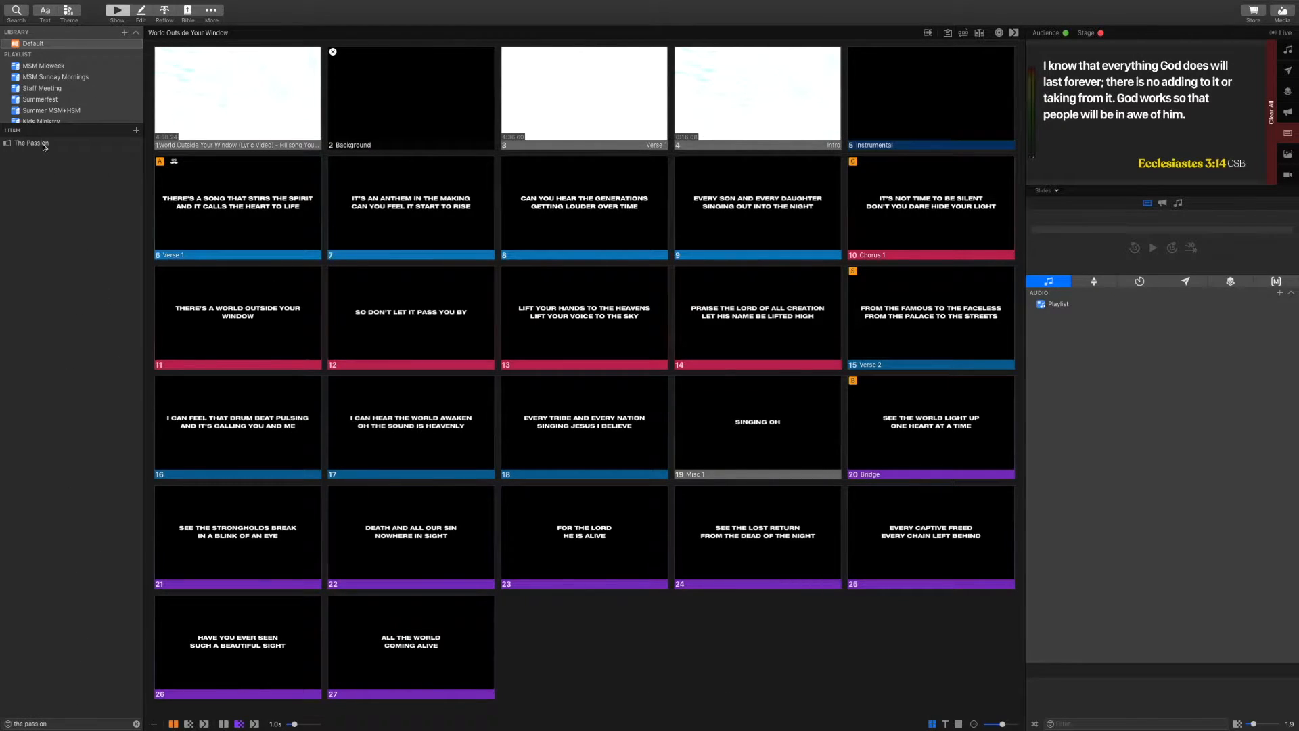
{"action": "left_click", "coordinate": [43, 145]}
{"action": "left_click_drag", "start_coordinate": [43, 146], "coordinate": [38, 107]}
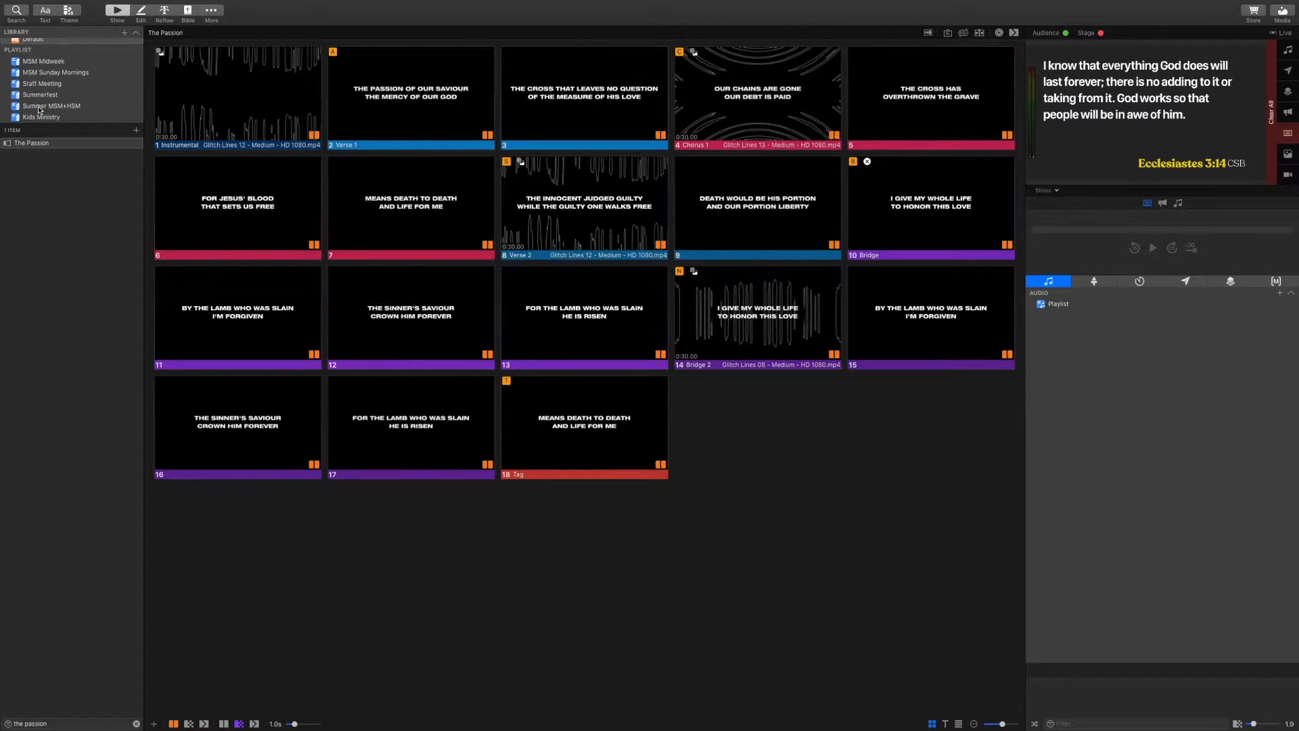
{"action": "left_click", "coordinate": [31, 43]}
{"action": "left_click", "coordinate": [29, 62]}
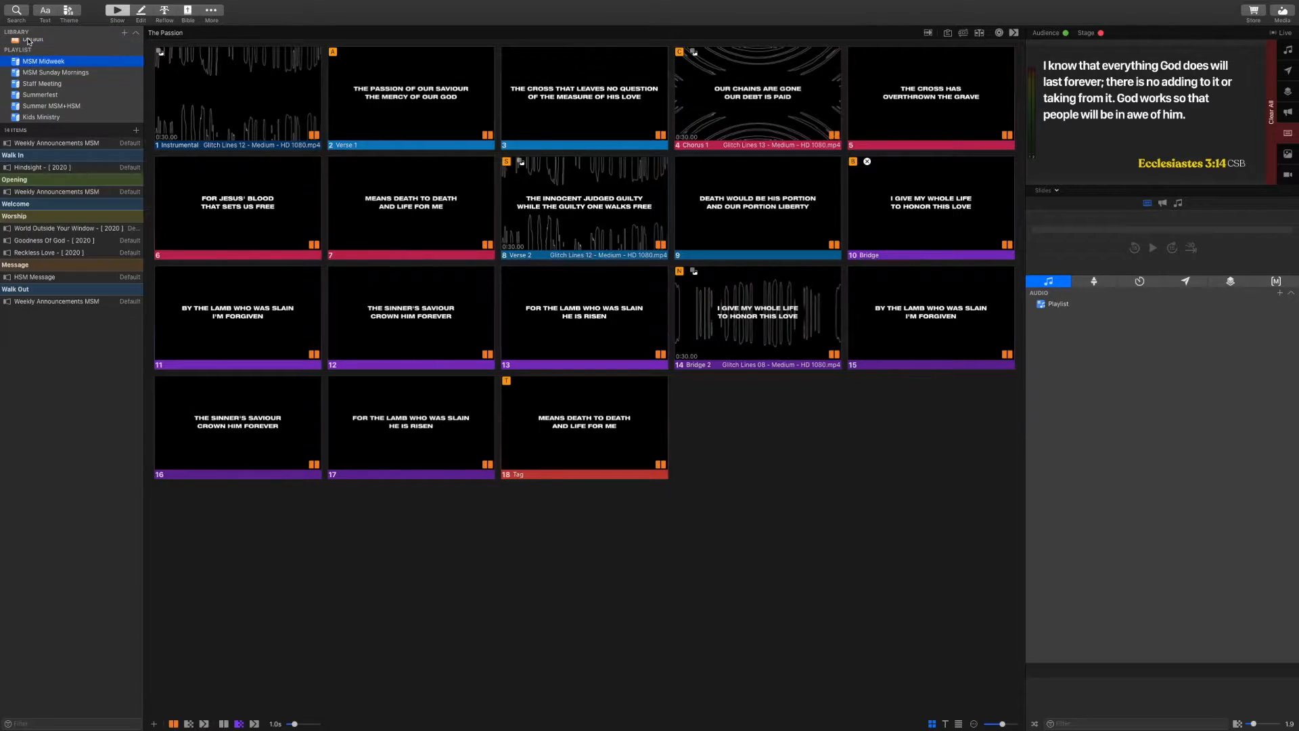
{"action": "left_click", "coordinate": [26, 45]}
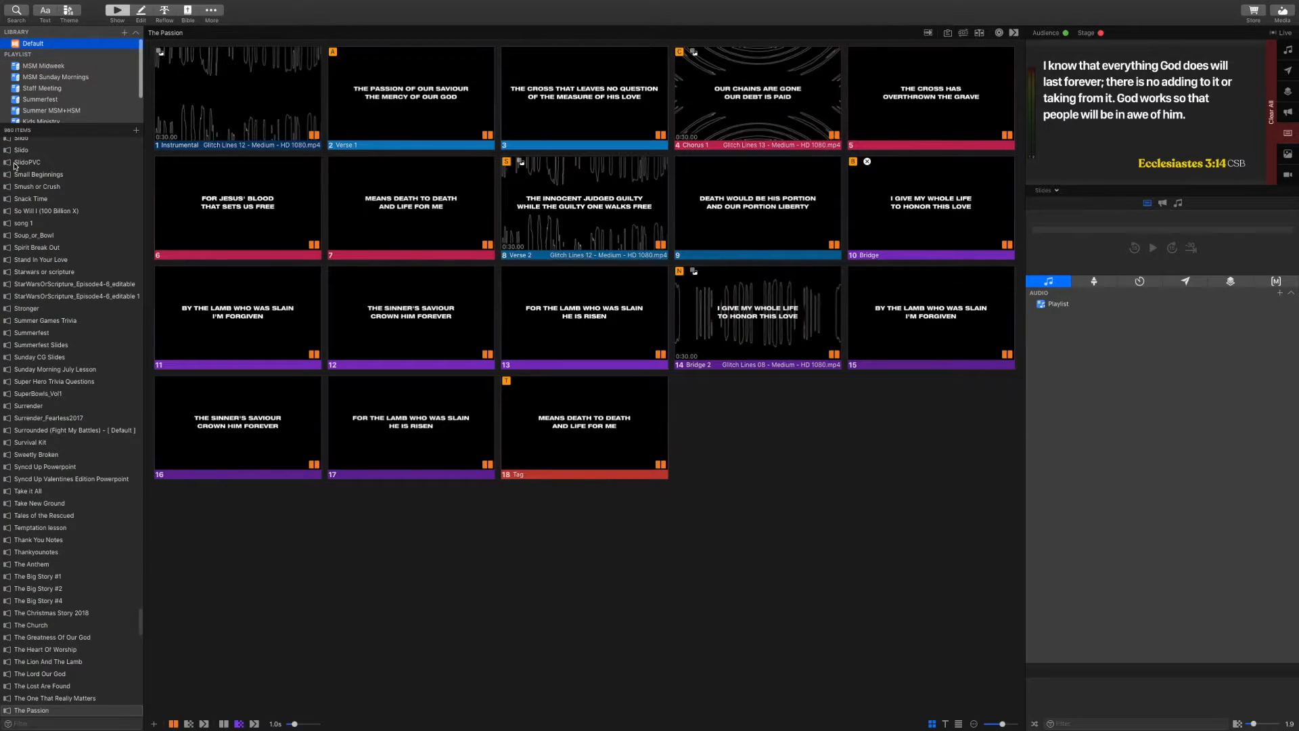
Search 'what a bea' and add What A Beautiful Name to Summer MSM+HSM, checking the playlist
{"action": "left_click", "coordinate": [61, 726]}
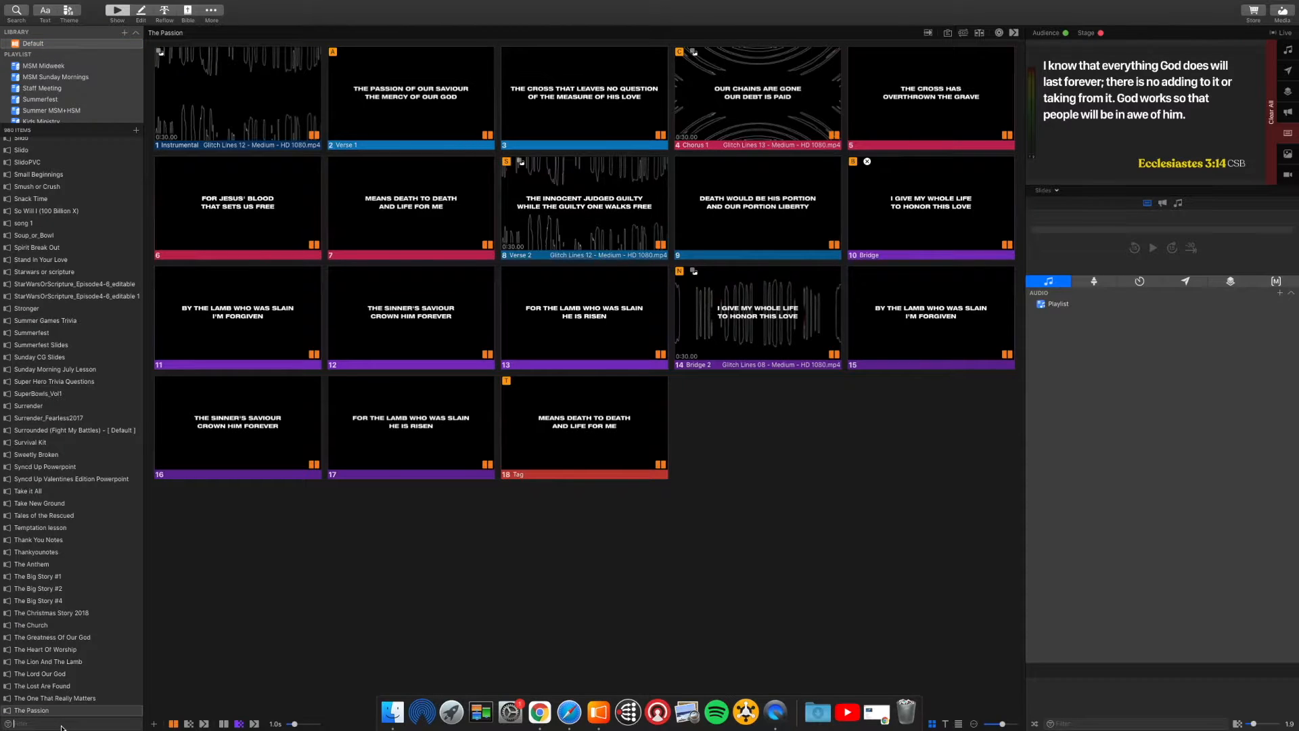
{"action": "type", "text": "what a bea"}
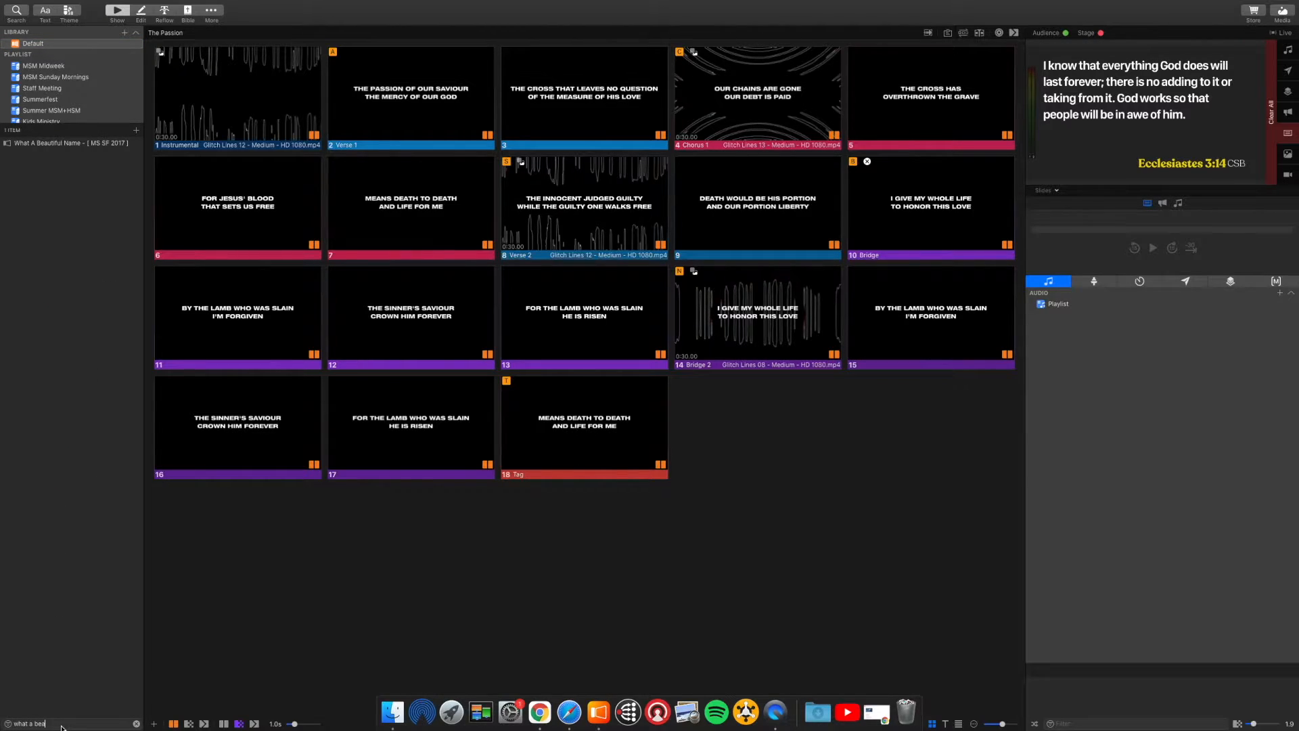
{"action": "left_click", "coordinate": [76, 144]}
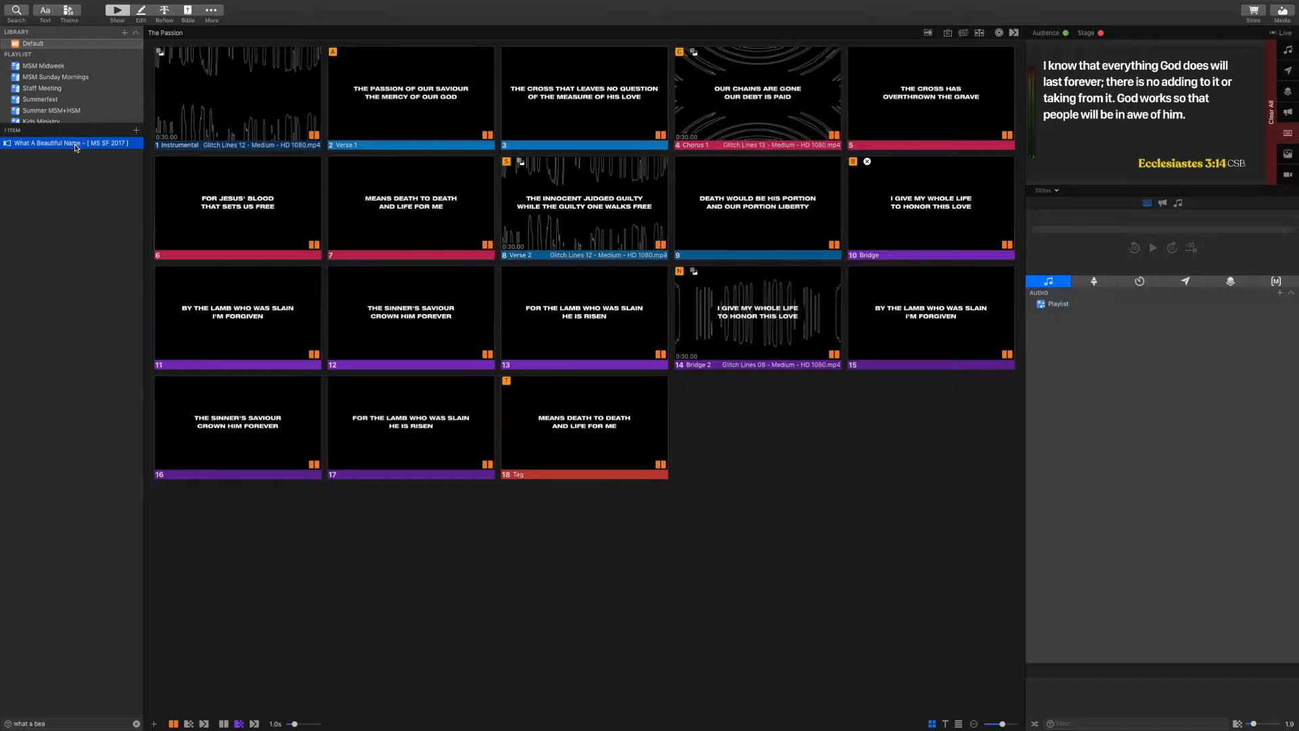
{"action": "left_click_drag", "start_coordinate": [76, 147], "coordinate": [72, 112]}
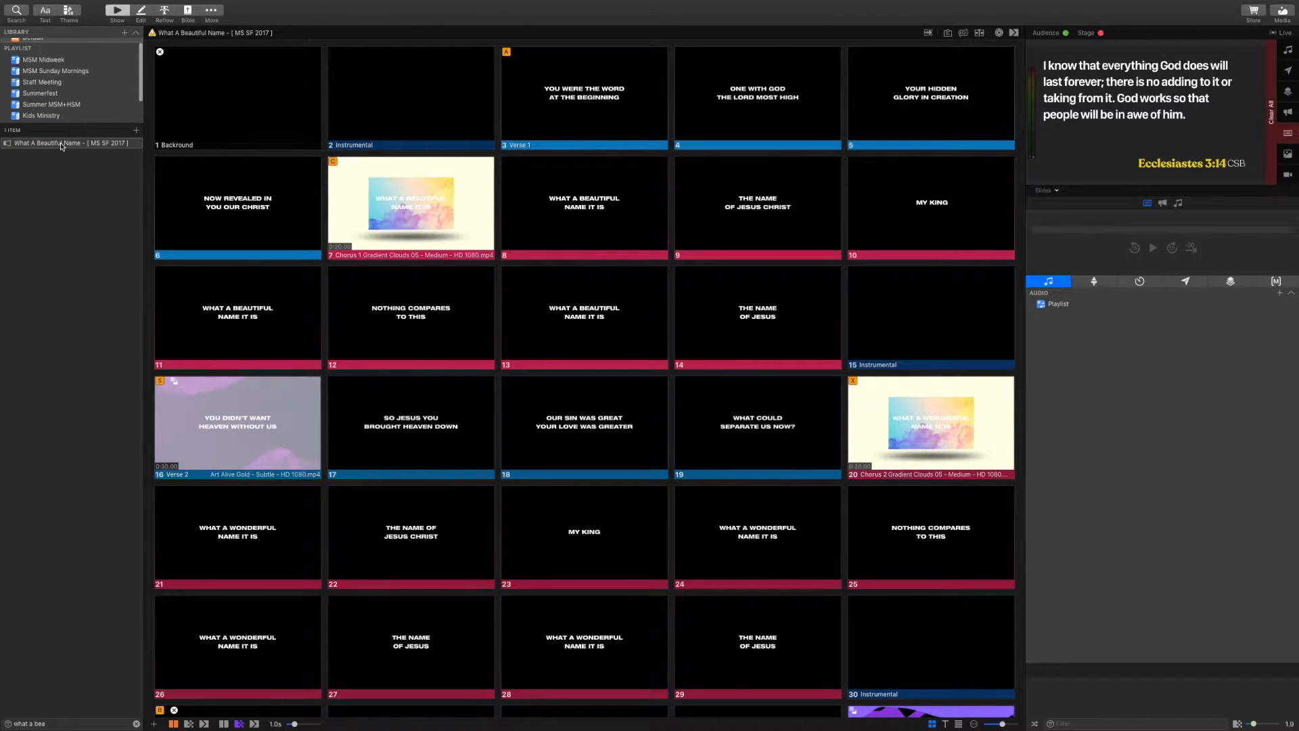
{"action": "left_click", "coordinate": [51, 104]}
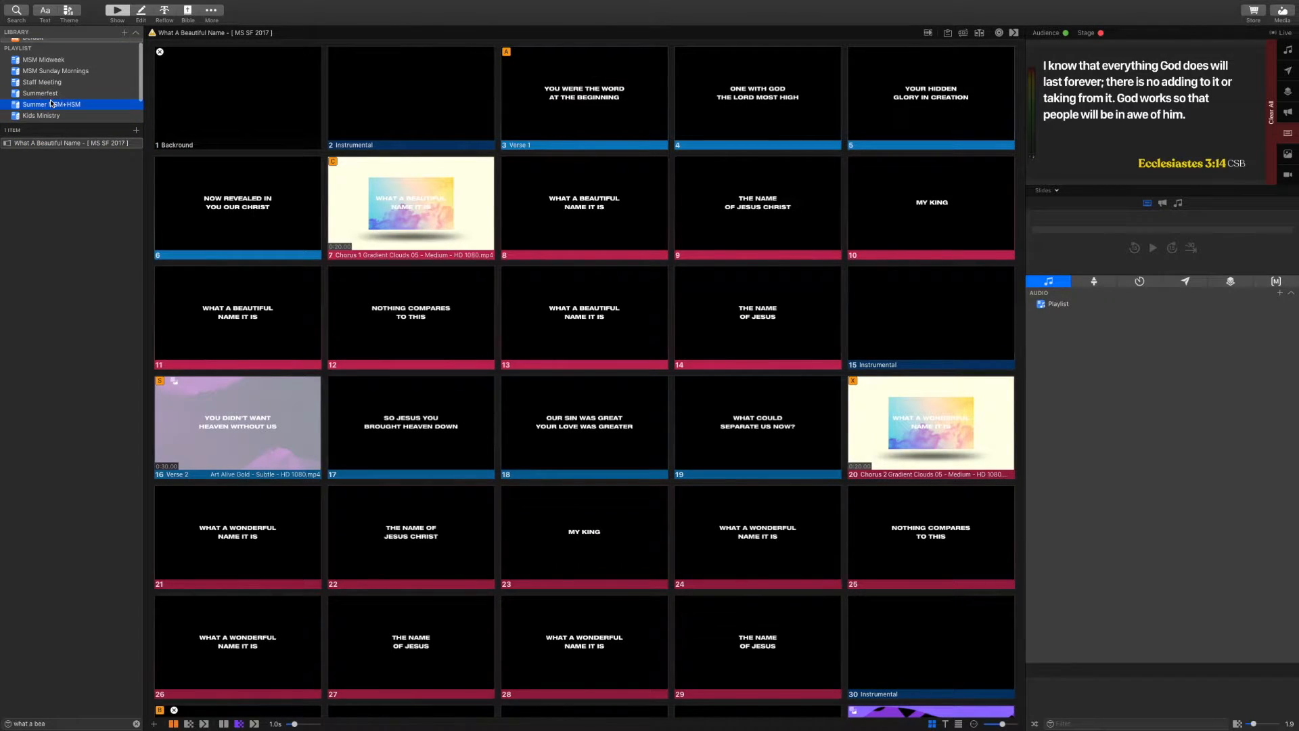
{"action": "scroll", "coordinate": [49, 68], "scroll_direction": "up", "scroll_amount": 1}
{"action": "left_click", "coordinate": [42, 44]}
Find No Longer Slaves with 'no longer slaves', then view The Passion and World Outside Your Window slides
{"action": "left_click", "coordinate": [56, 723]}
{"action": "type", "text": "no"}
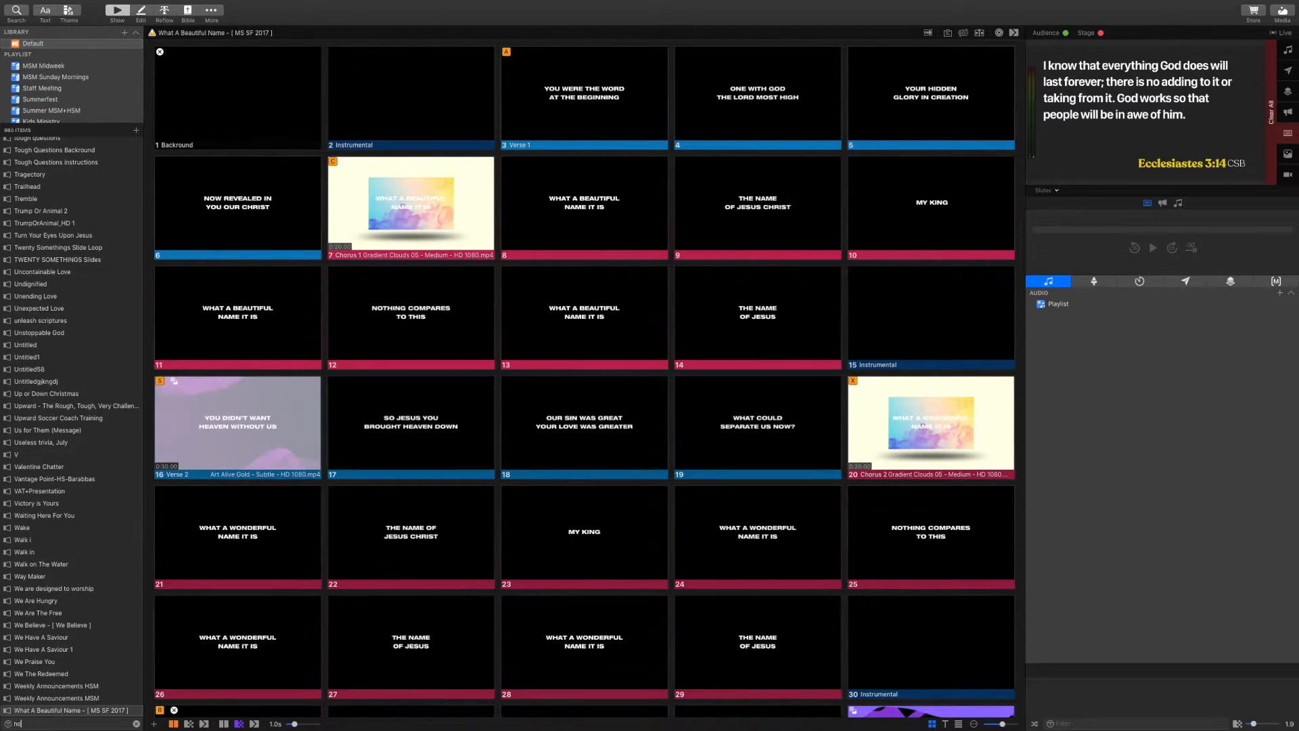
{"action": "type", "text": " longer slaves"}
{"action": "left_click", "coordinate": [52, 144]}
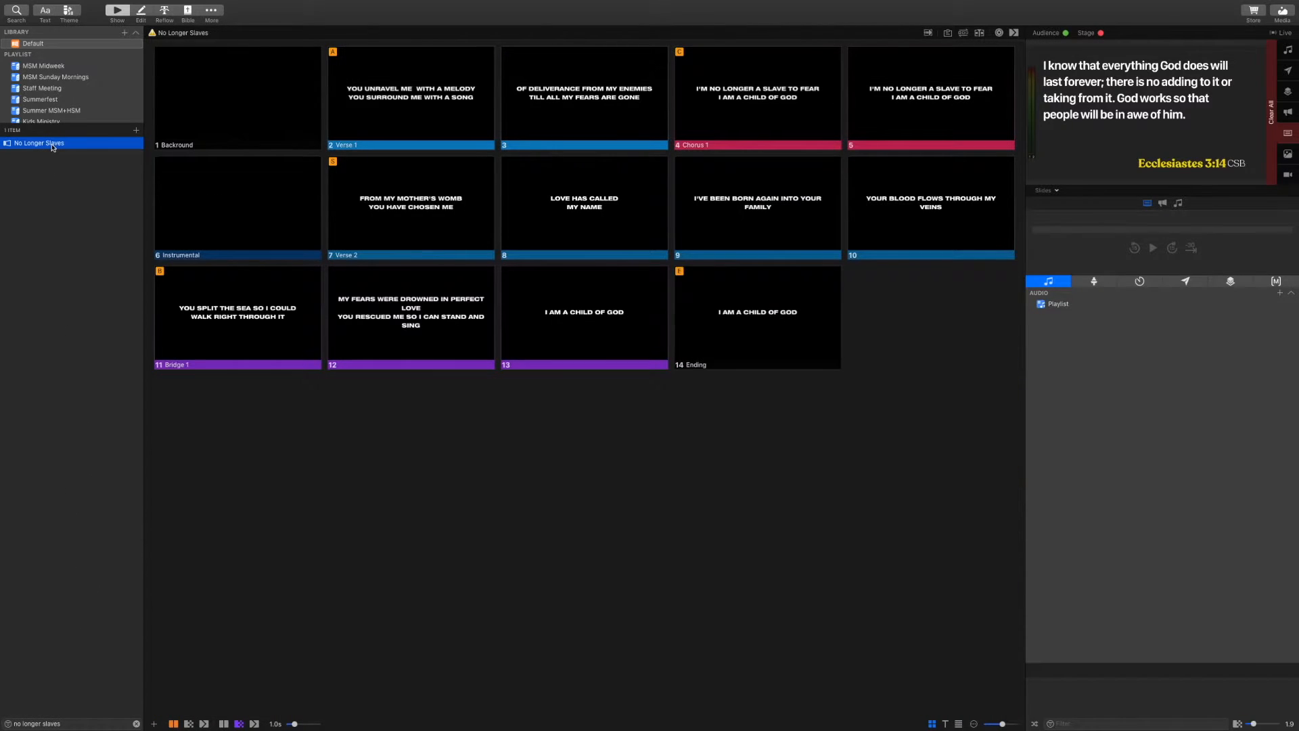
{"action": "left_click", "coordinate": [49, 111]}
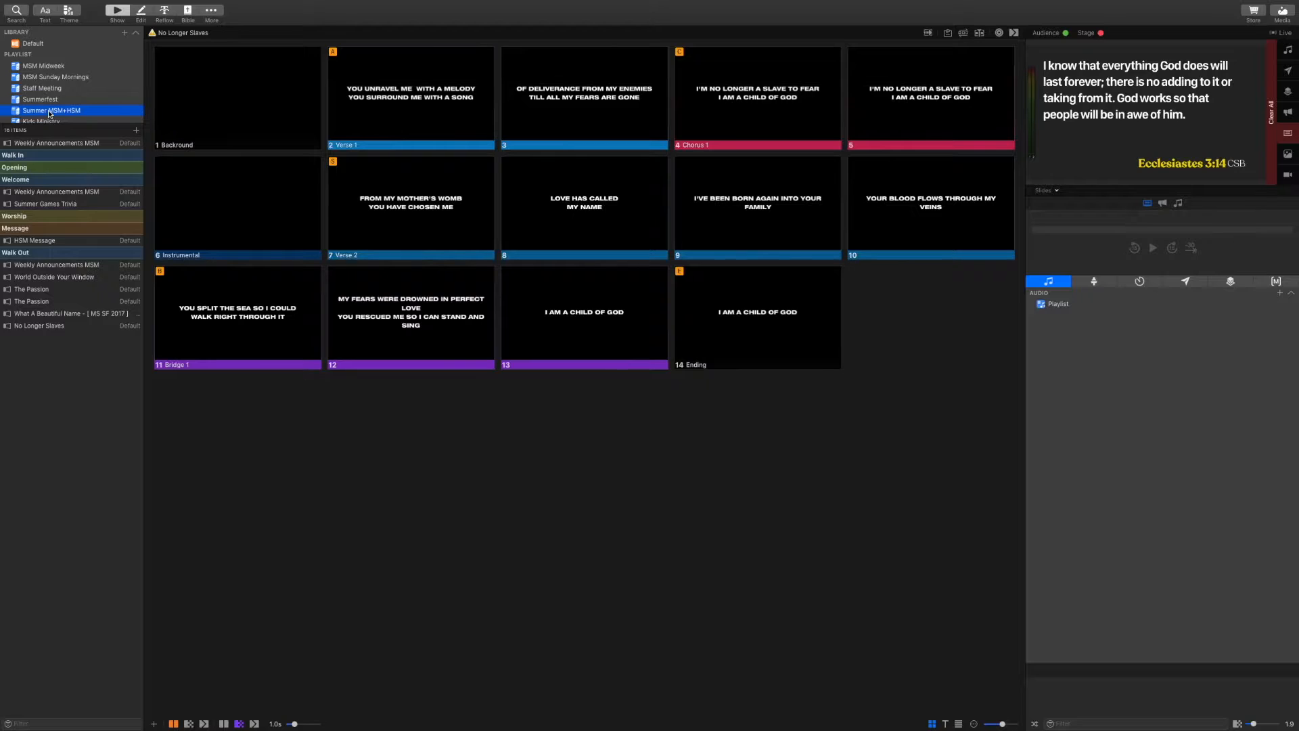
{"action": "left_click", "coordinate": [32, 289]}
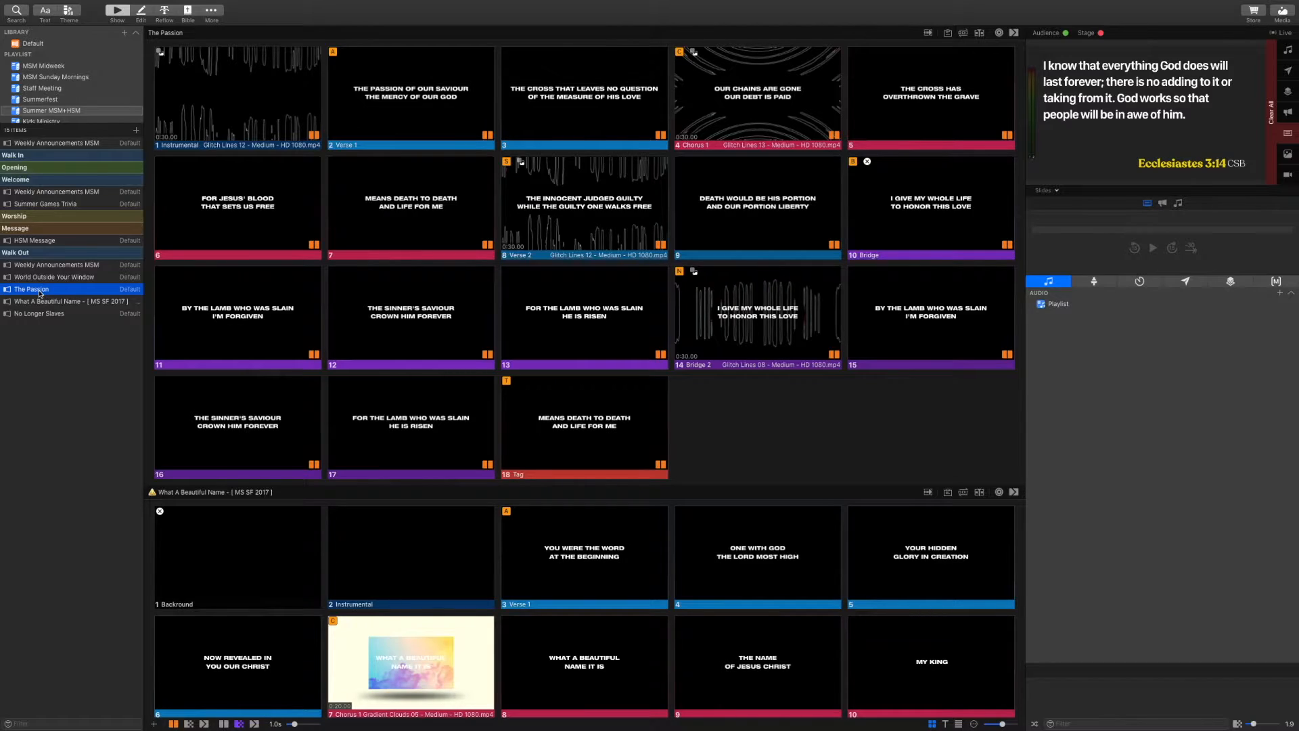
{"action": "left_click", "coordinate": [38, 277]}
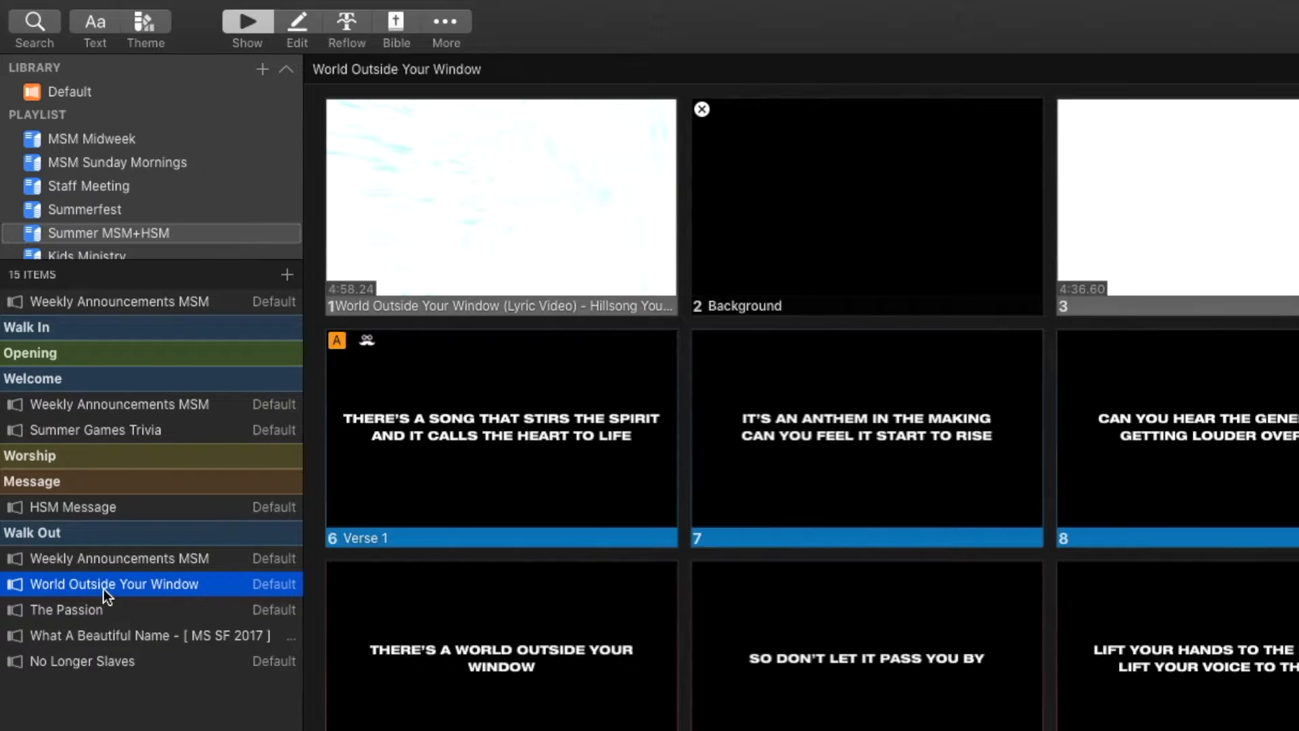
Reorder the playlist: World Outside Your Window to Opening; The Passion, What A Beautiful Name, No Longer Slaves to Worship
{"action": "left_click_drag", "start_coordinate": [103, 589], "coordinate": [76, 374]}
{"action": "left_click", "coordinate": [76, 373]}
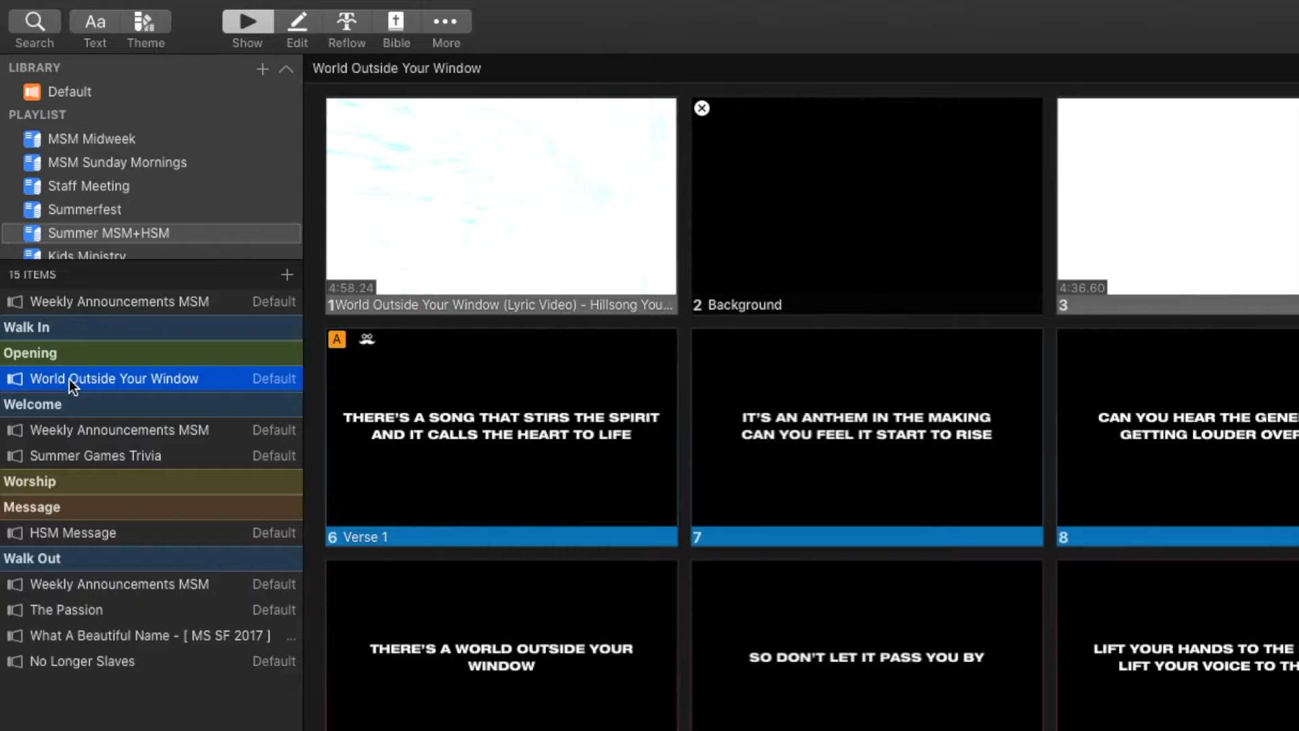
{"action": "left_click", "coordinate": [65, 609]}
{"action": "left_click_drag", "start_coordinate": [63, 608], "coordinate": [71, 493]}
{"action": "left_click_drag", "start_coordinate": [71, 640], "coordinate": [69, 525]}
{"action": "left_click_drag", "start_coordinate": [63, 650], "coordinate": [69, 548]}
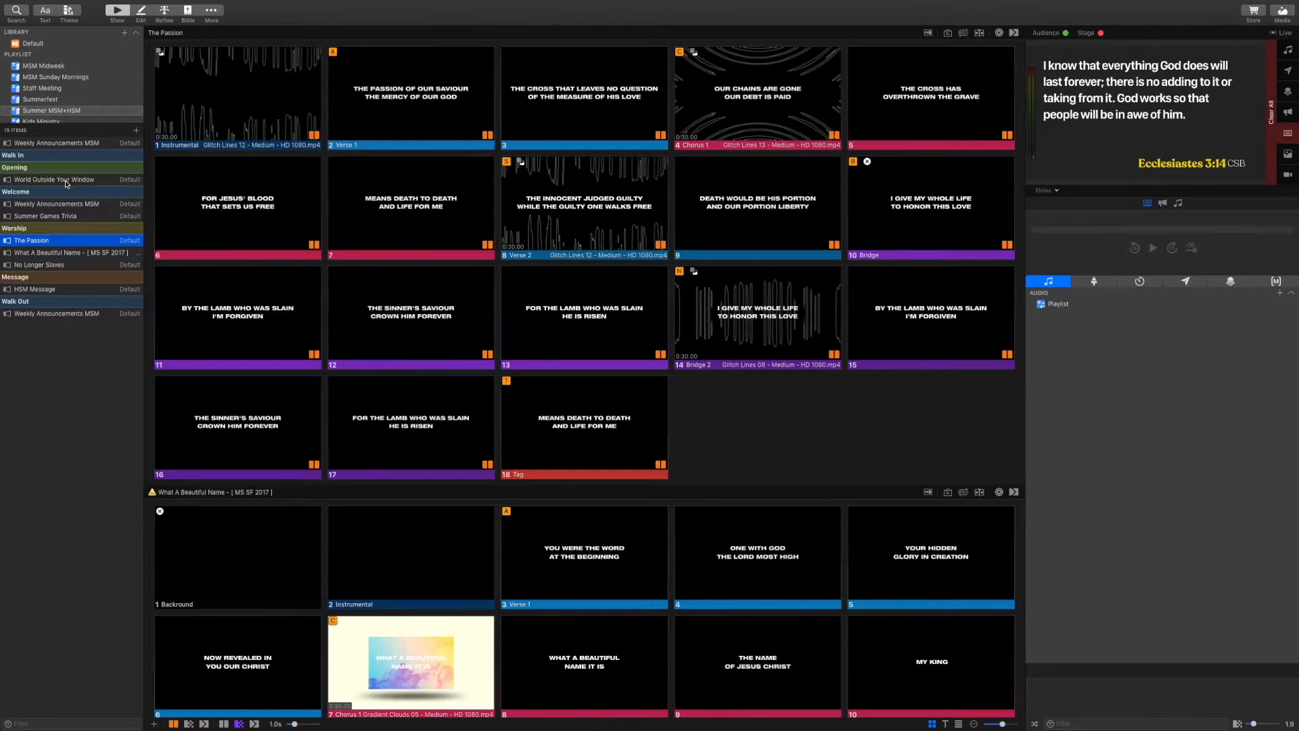
Send World Outside Your Window's Chorus 1 slide (slide 10) live and reveal its Groups and arrangement bar
{"action": "left_click", "coordinate": [66, 181]}
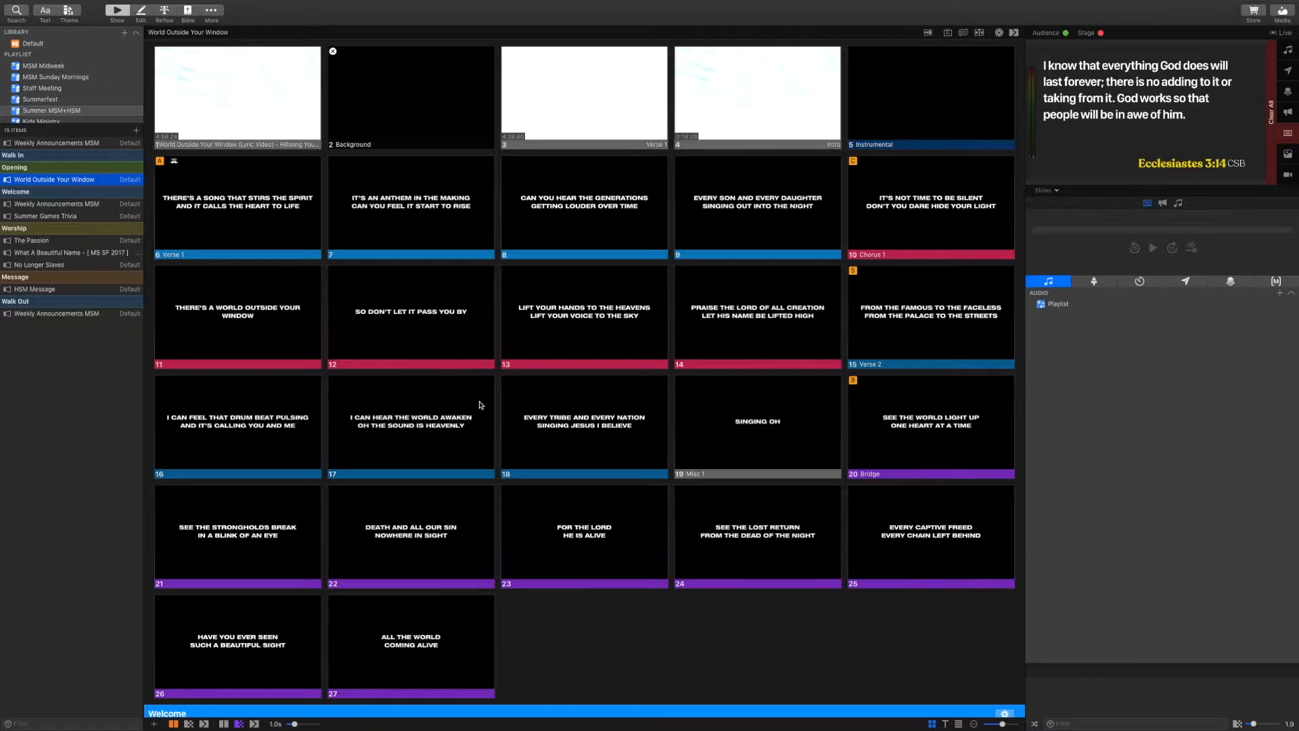
{"action": "scroll", "coordinate": [480, 405], "scroll_direction": "up", "scroll_amount": 2}
{"action": "scroll", "coordinate": [480, 405], "scroll_direction": "down", "scroll_amount": 1}
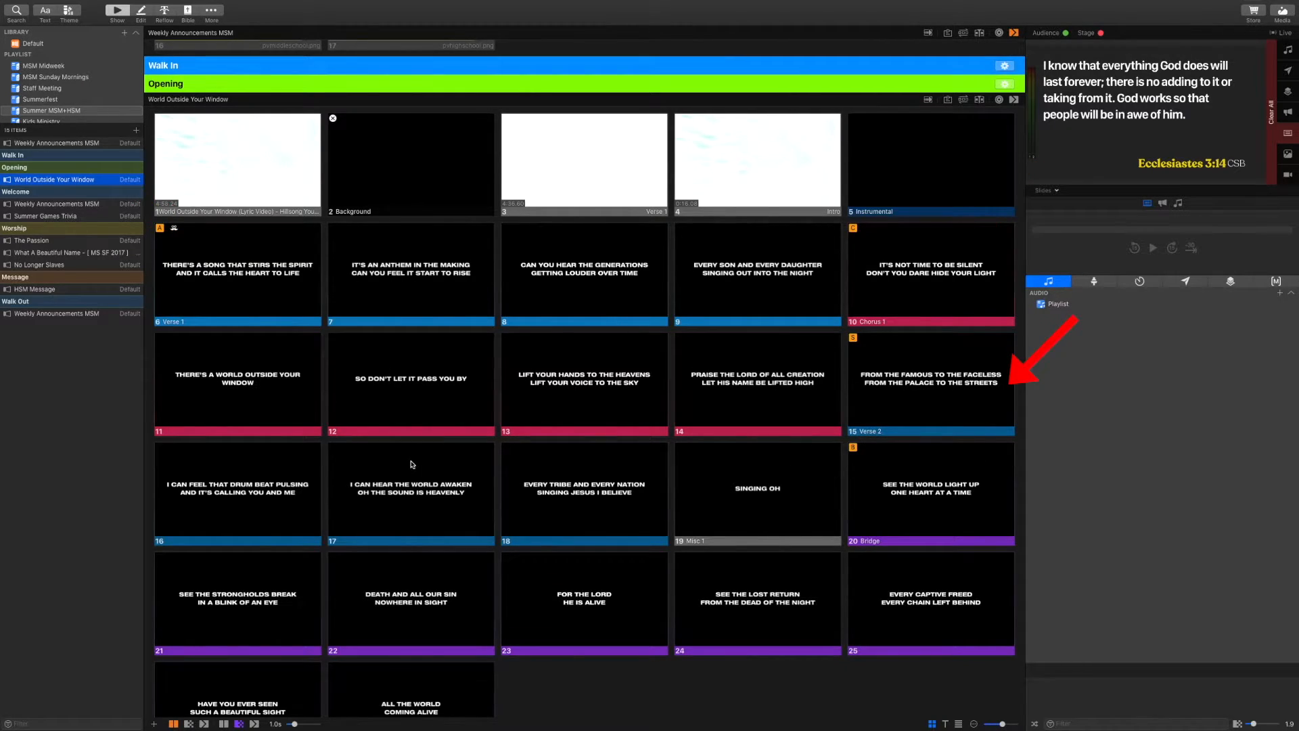
{"action": "left_click", "coordinate": [894, 323]}
{"action": "scroll", "coordinate": [487, 382], "scroll_direction": "down", "scroll_amount": 1}
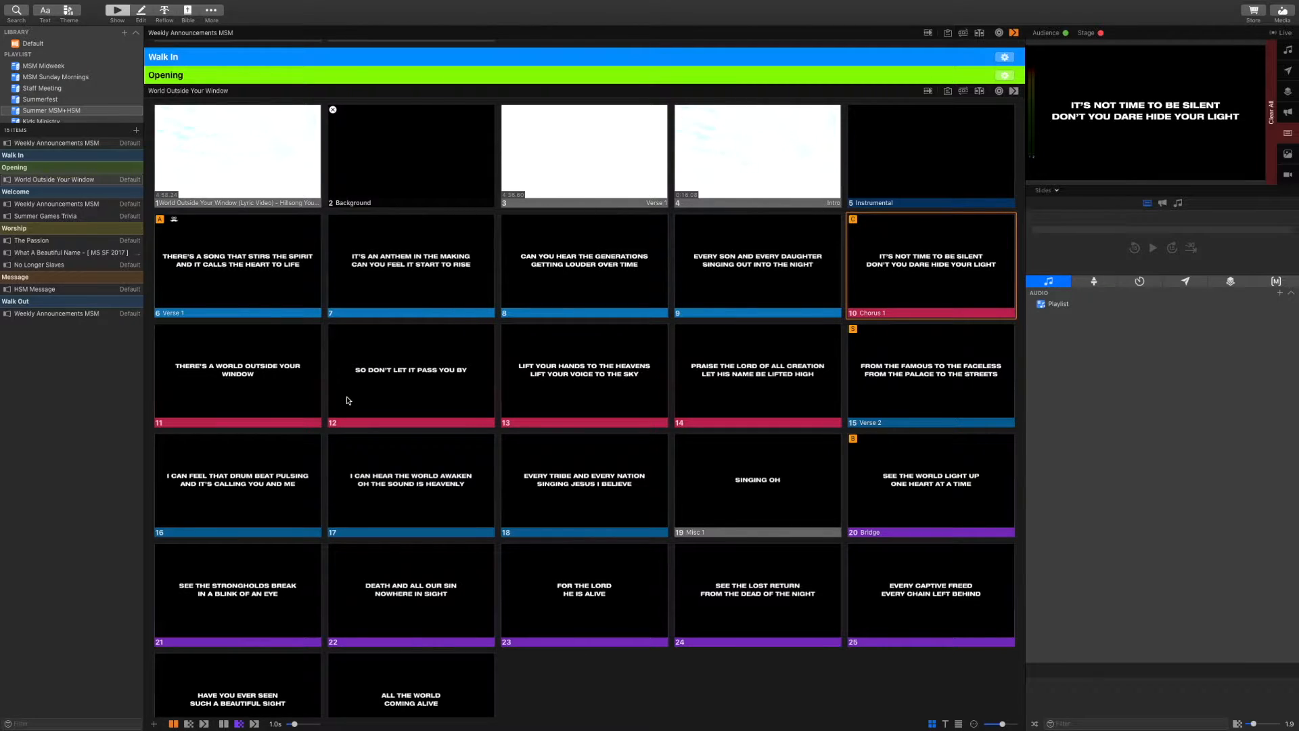
{"action": "left_click", "coordinate": [964, 93]}
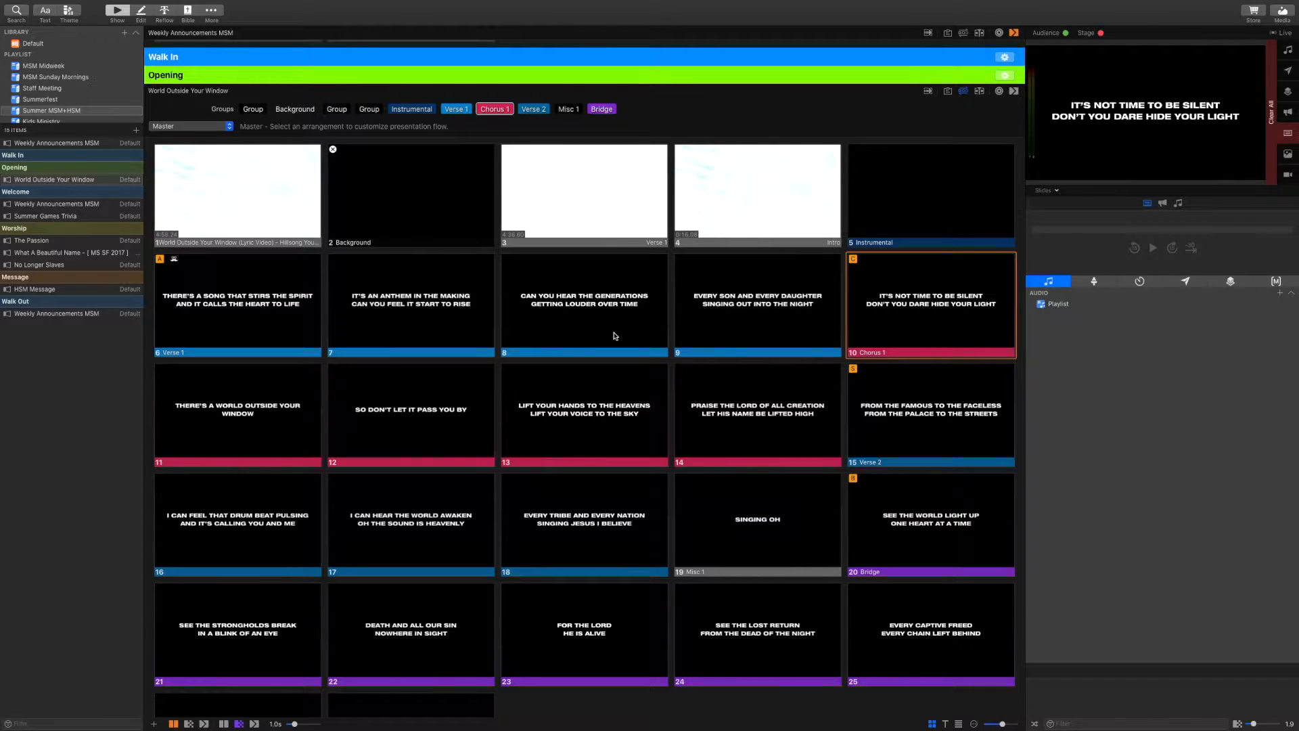
Switch World Outside Your Window from the Master arrangement to 2020
{"action": "left_click", "coordinate": [229, 127]}
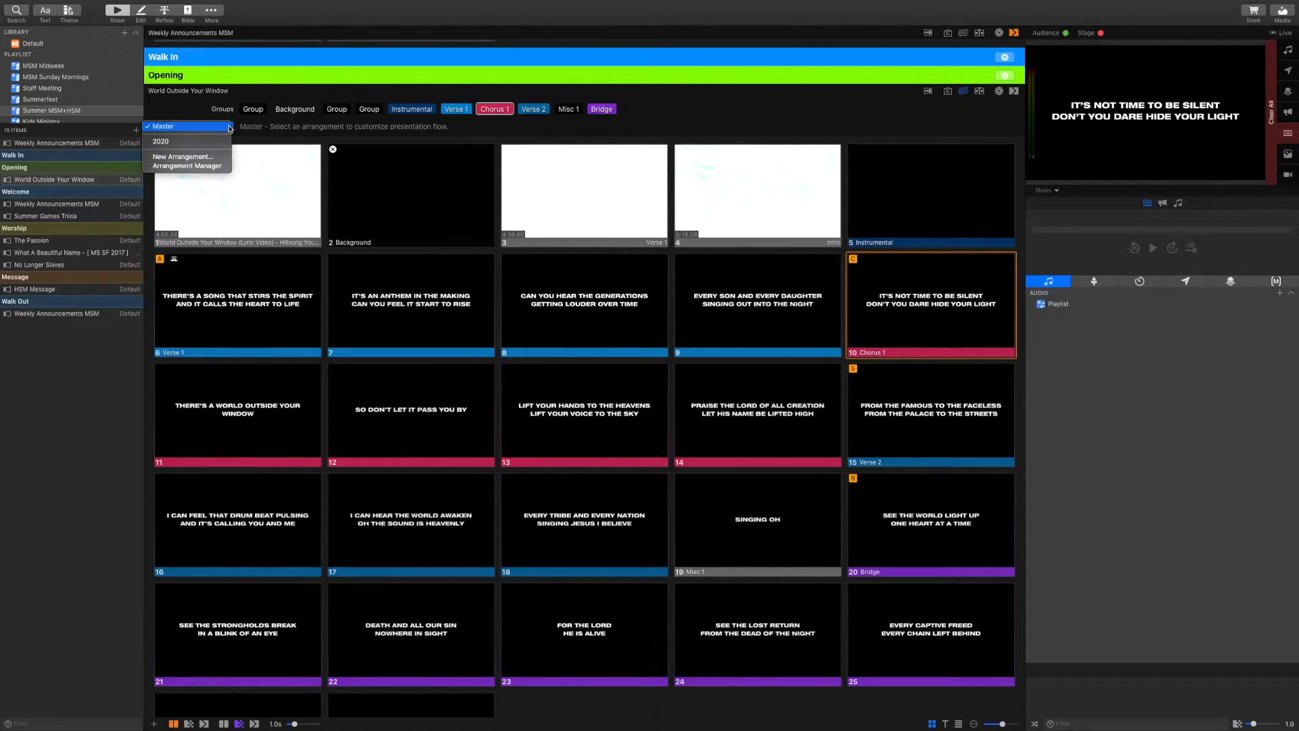
{"action": "left_click", "coordinate": [184, 144]}
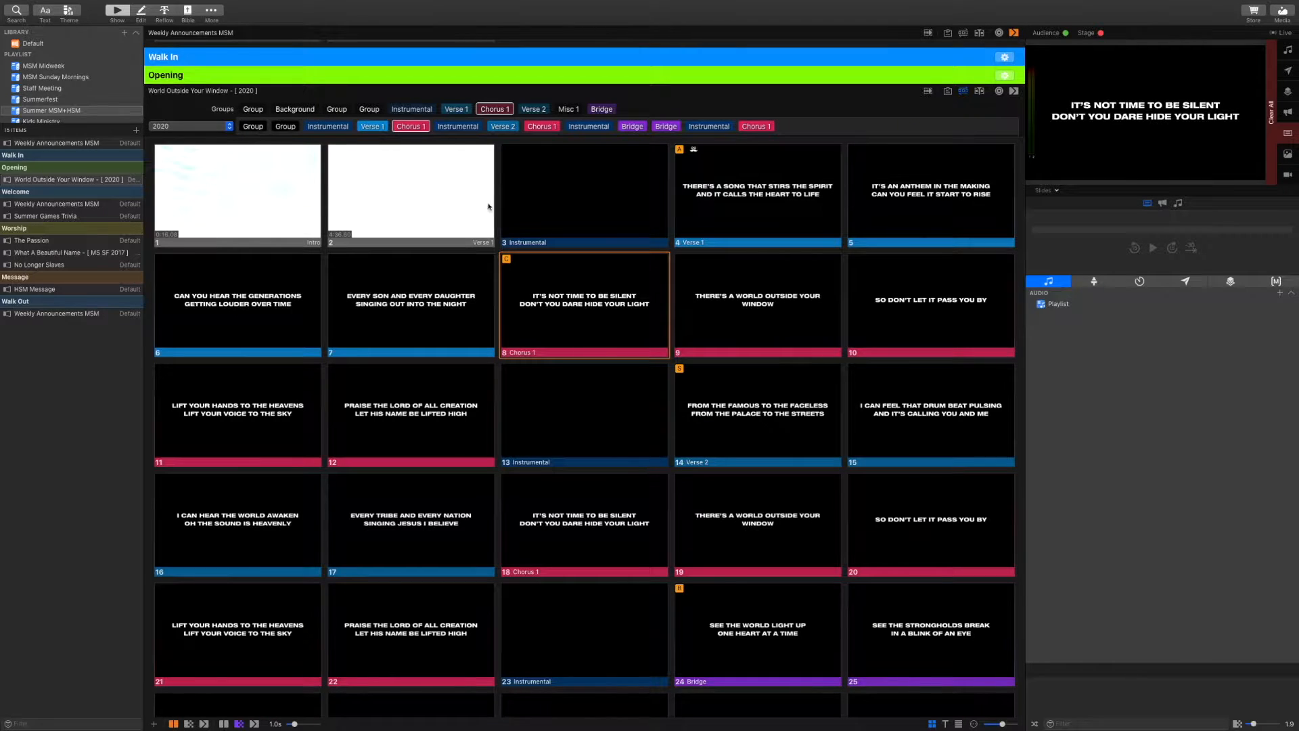
{"action": "scroll", "coordinate": [466, 191], "scroll_direction": "down", "scroll_amount": 2}
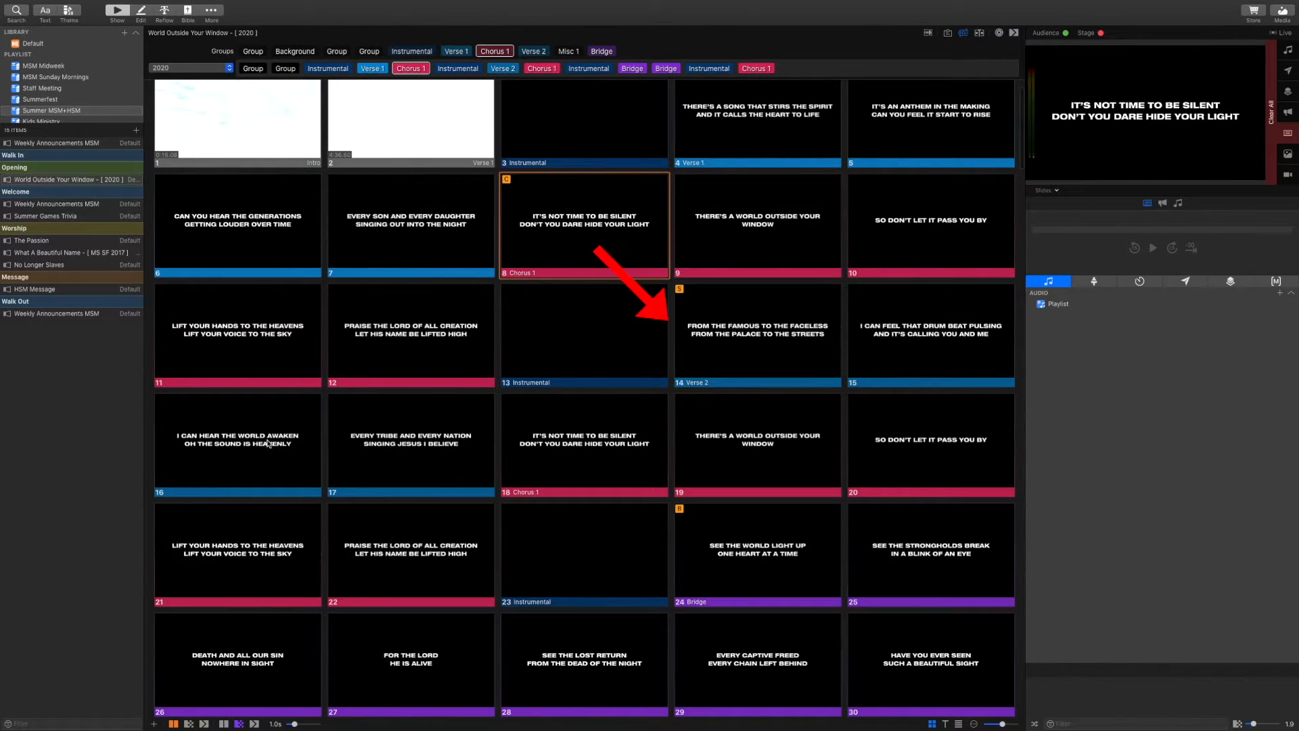
{"action": "scroll", "coordinate": [565, 498], "scroll_direction": "down", "scroll_amount": 2}
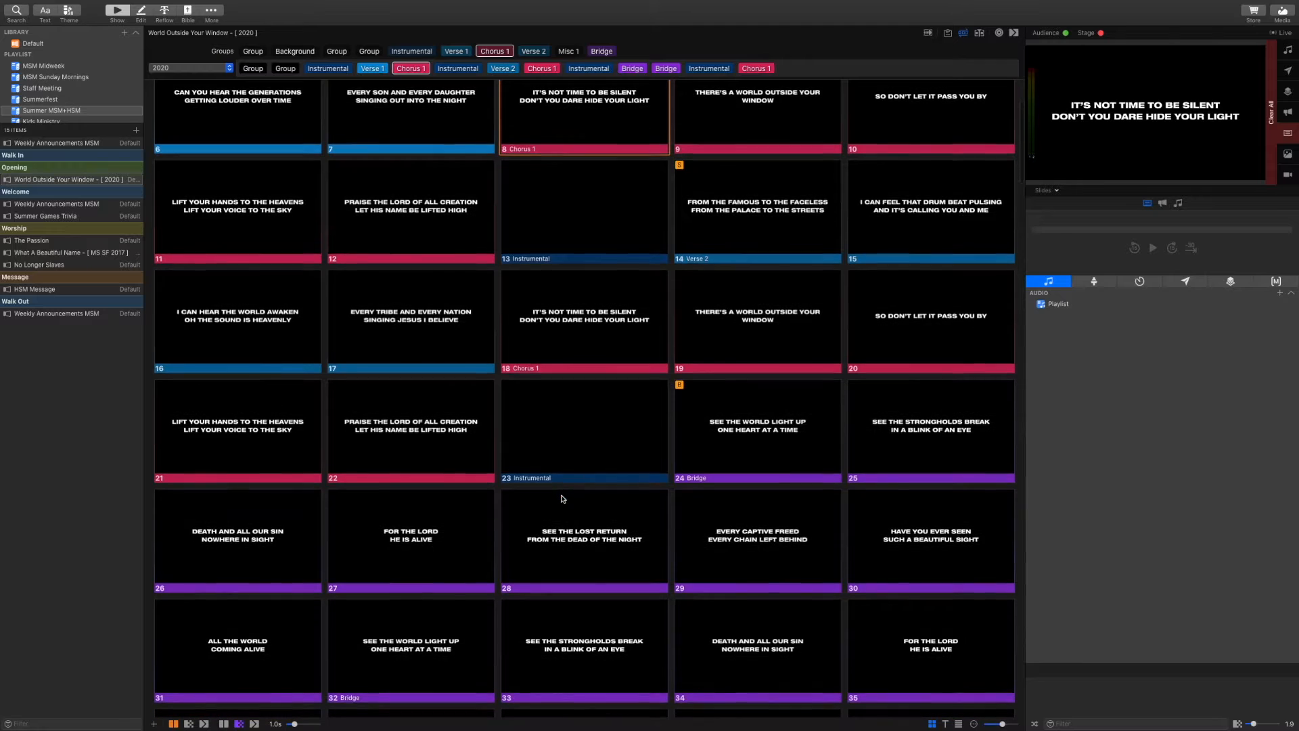
{"action": "scroll", "coordinate": [520, 580], "scroll_direction": "down", "scroll_amount": 4}
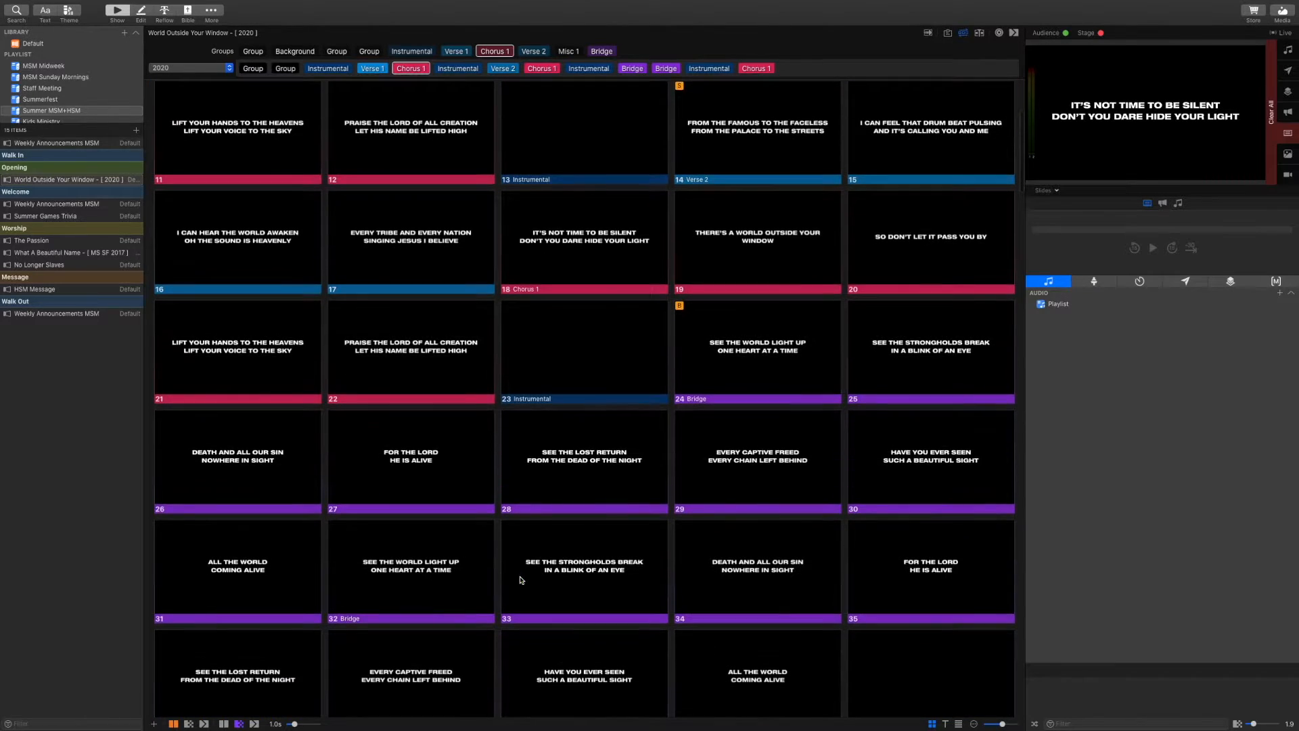
{"action": "scroll", "coordinate": [521, 580], "scroll_direction": "down", "scroll_amount": 3}
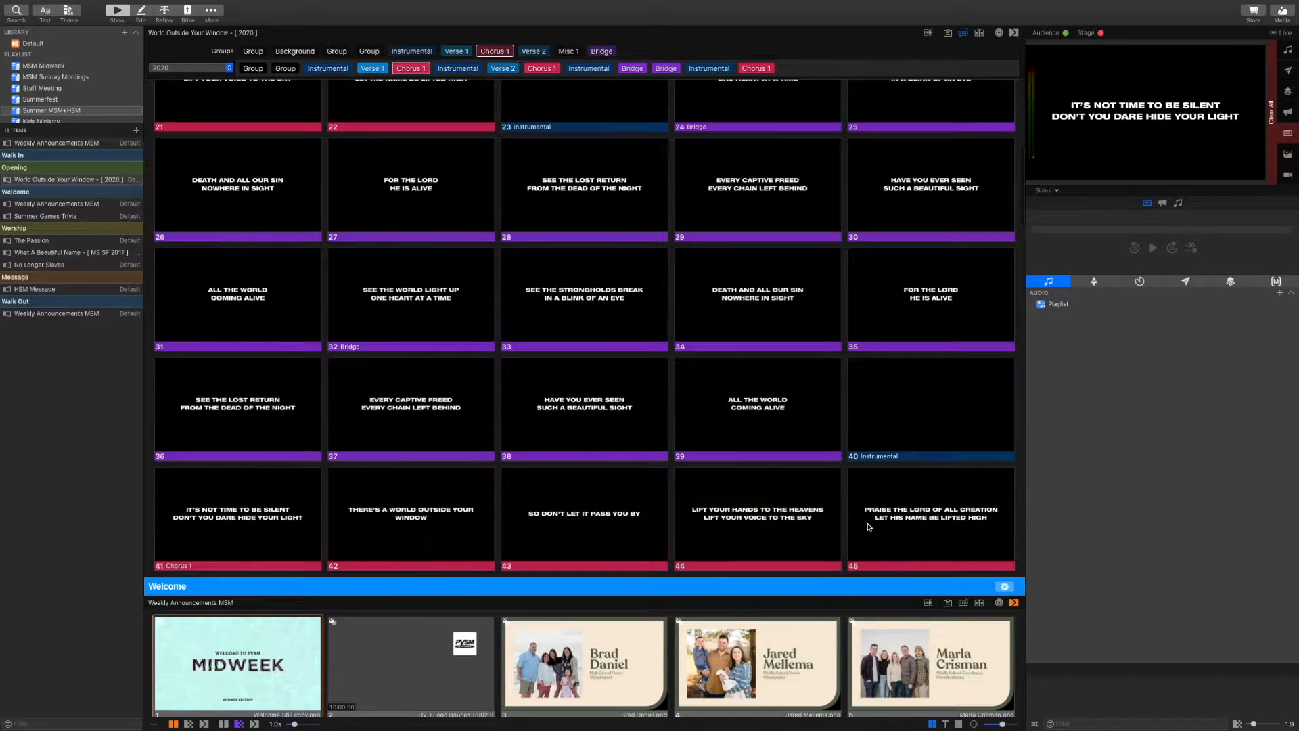
{"action": "scroll", "coordinate": [869, 526], "scroll_direction": "up", "scroll_amount": 3}
{"action": "scroll", "coordinate": [868, 526], "scroll_direction": "up", "scroll_amount": 5}
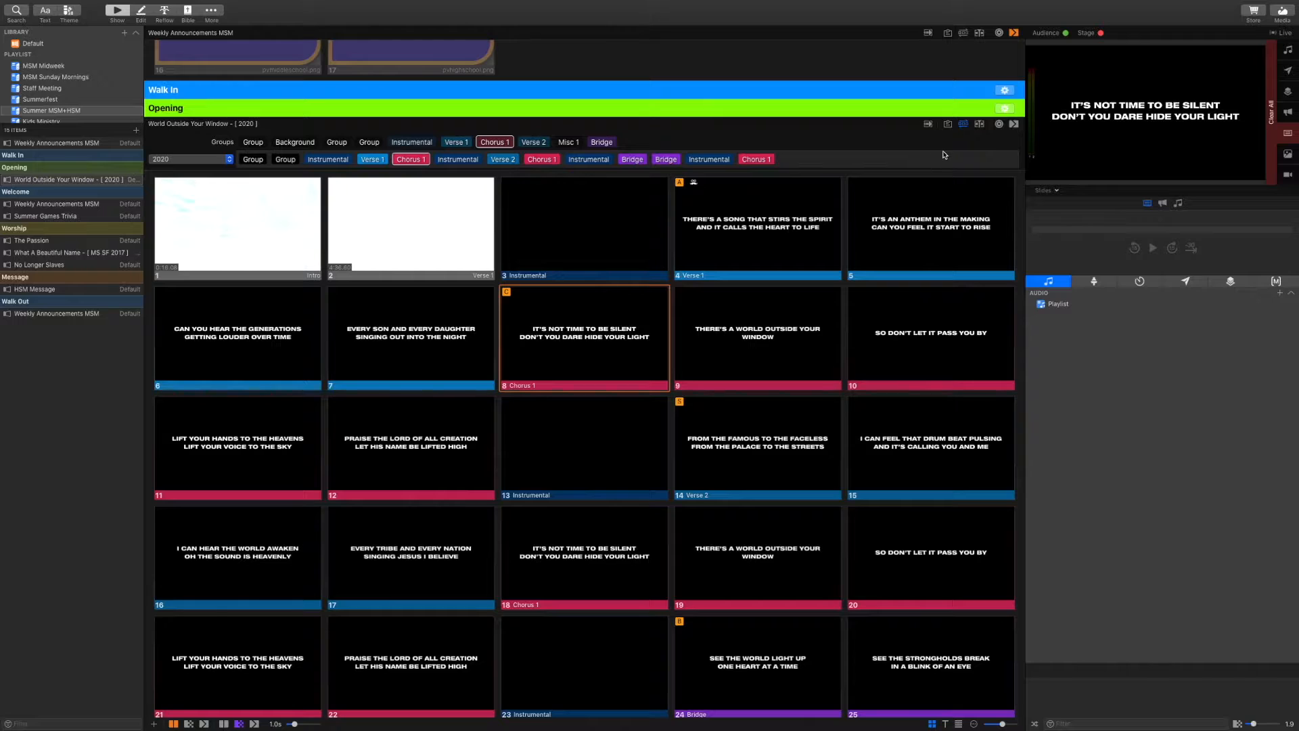
Hide the Groups bar and scroll down to the Worship songs
{"action": "left_click", "coordinate": [962, 125]}
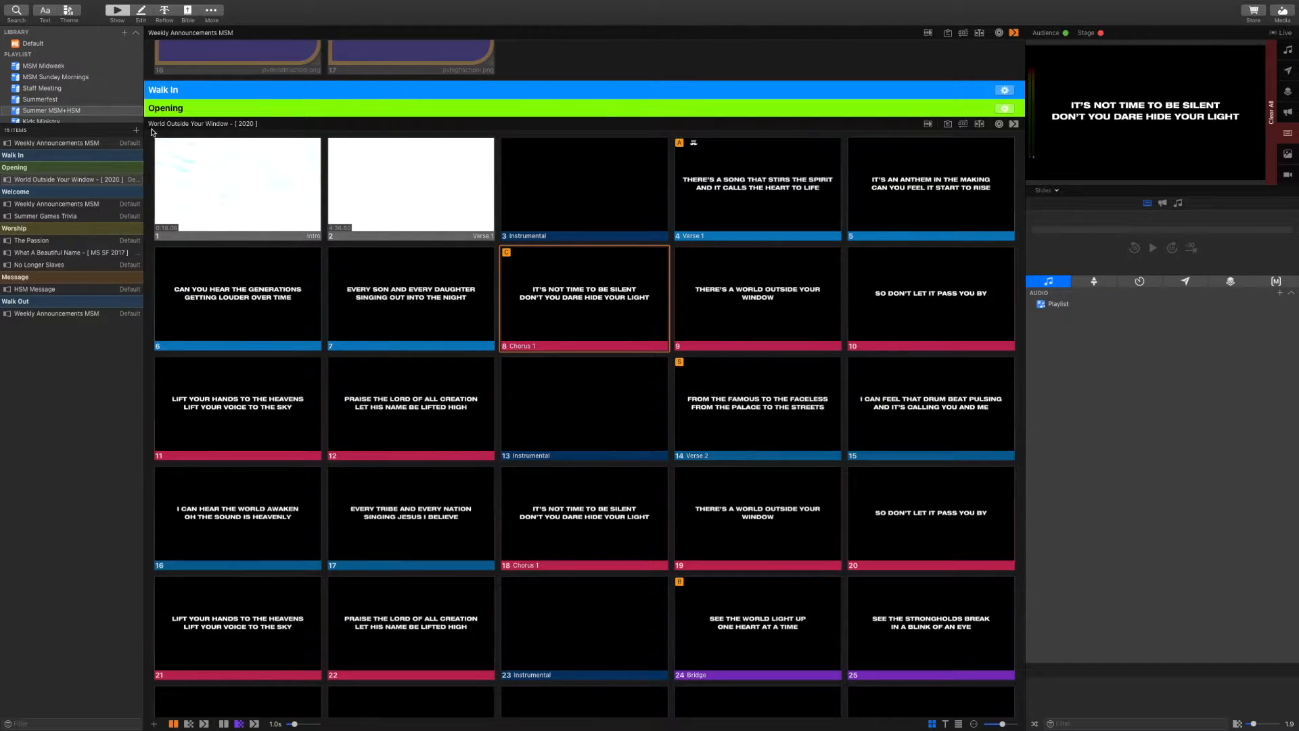
{"action": "left_click", "coordinate": [243, 128]}
{"action": "scroll", "coordinate": [387, 406], "scroll_direction": "down", "scroll_amount": 10}
{"action": "scroll", "coordinate": [388, 408], "scroll_direction": "down", "scroll_amount": 15}
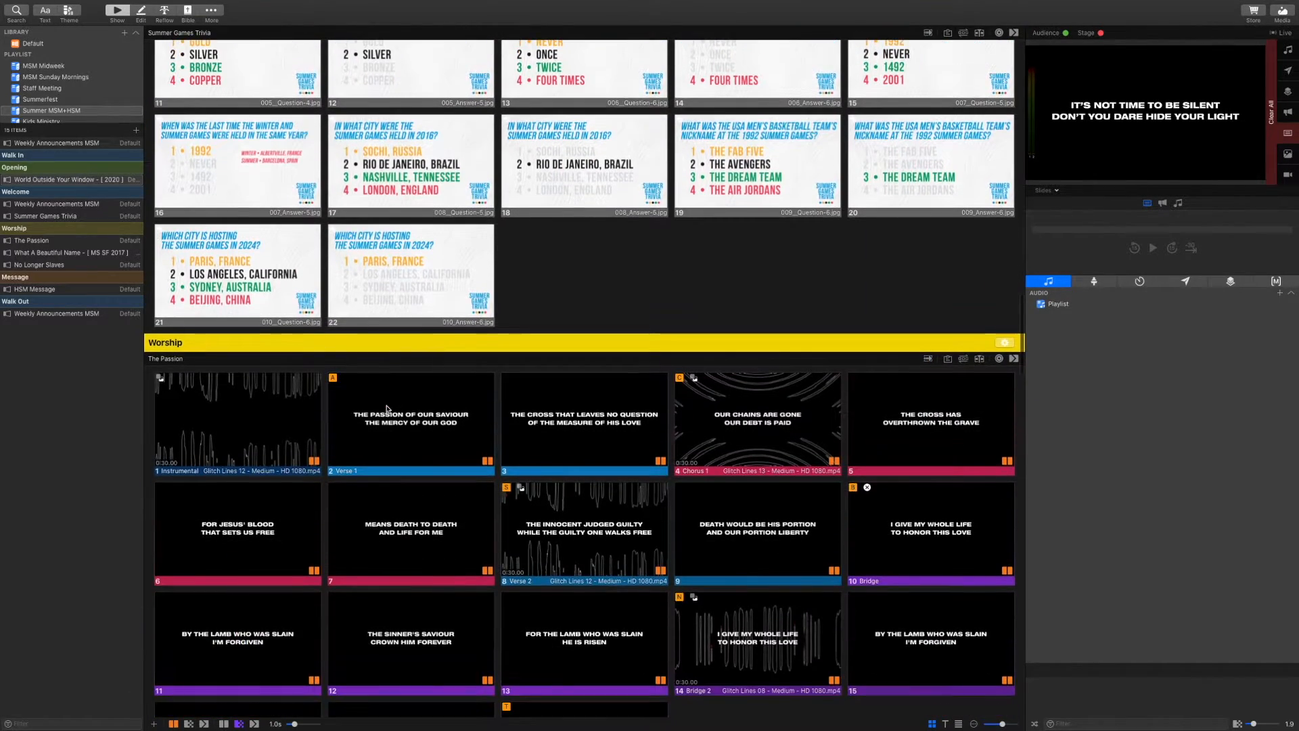
{"action": "scroll", "coordinate": [388, 408], "scroll_direction": "down", "scroll_amount": 5}
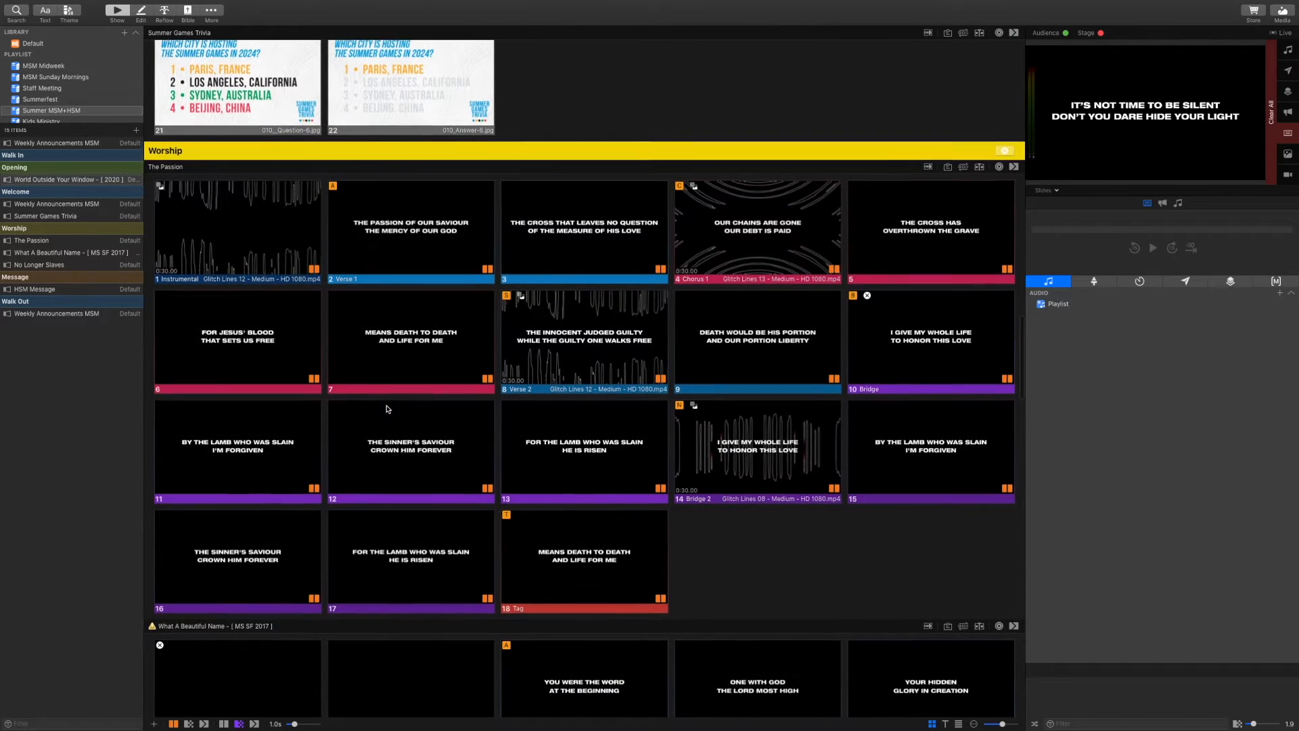
Switch The Passion to its 2019 arrangement
{"action": "left_click", "coordinate": [963, 167]}
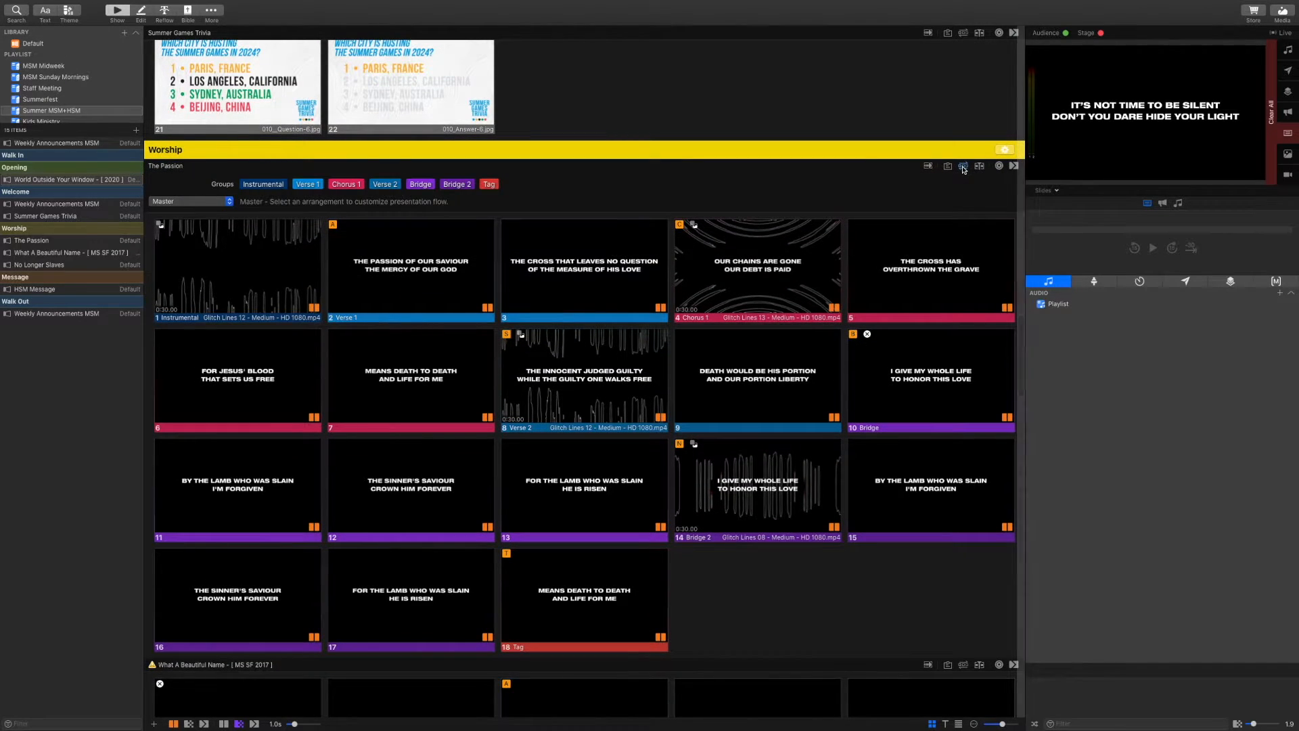
{"action": "left_click", "coordinate": [230, 203]}
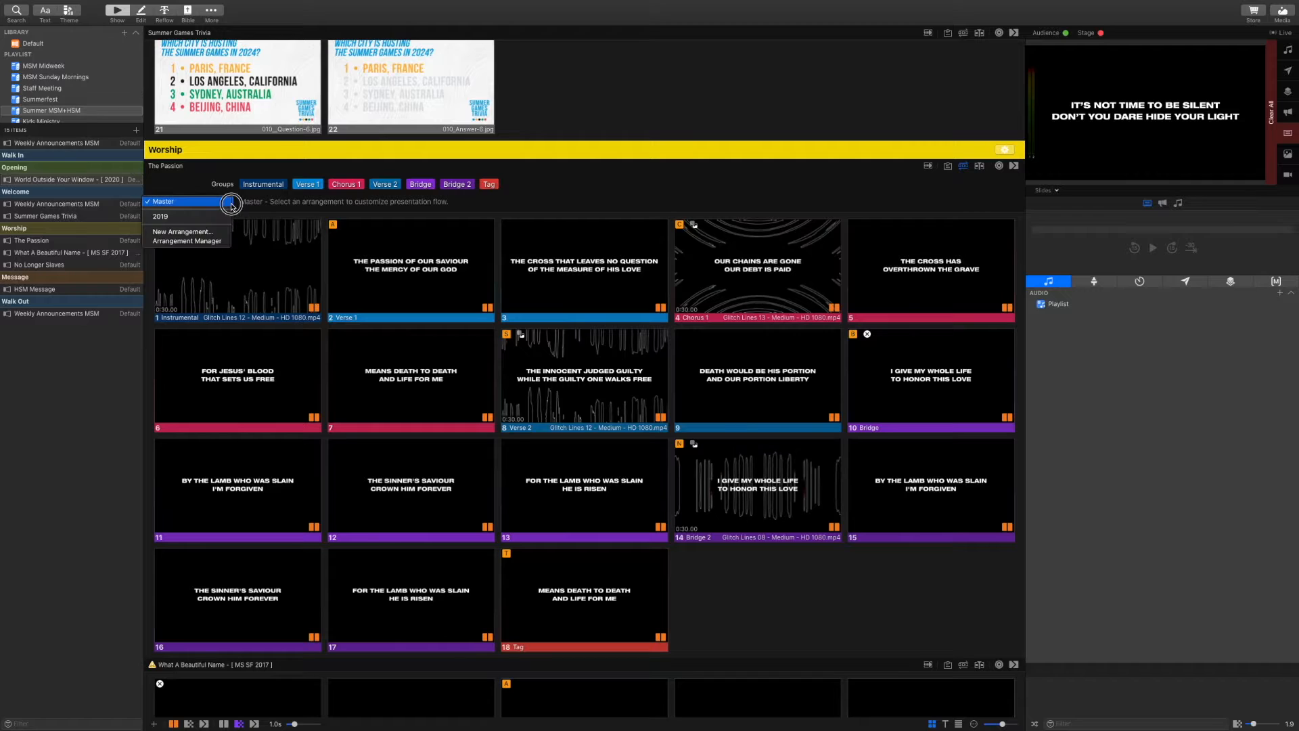
{"action": "left_click", "coordinate": [211, 216]}
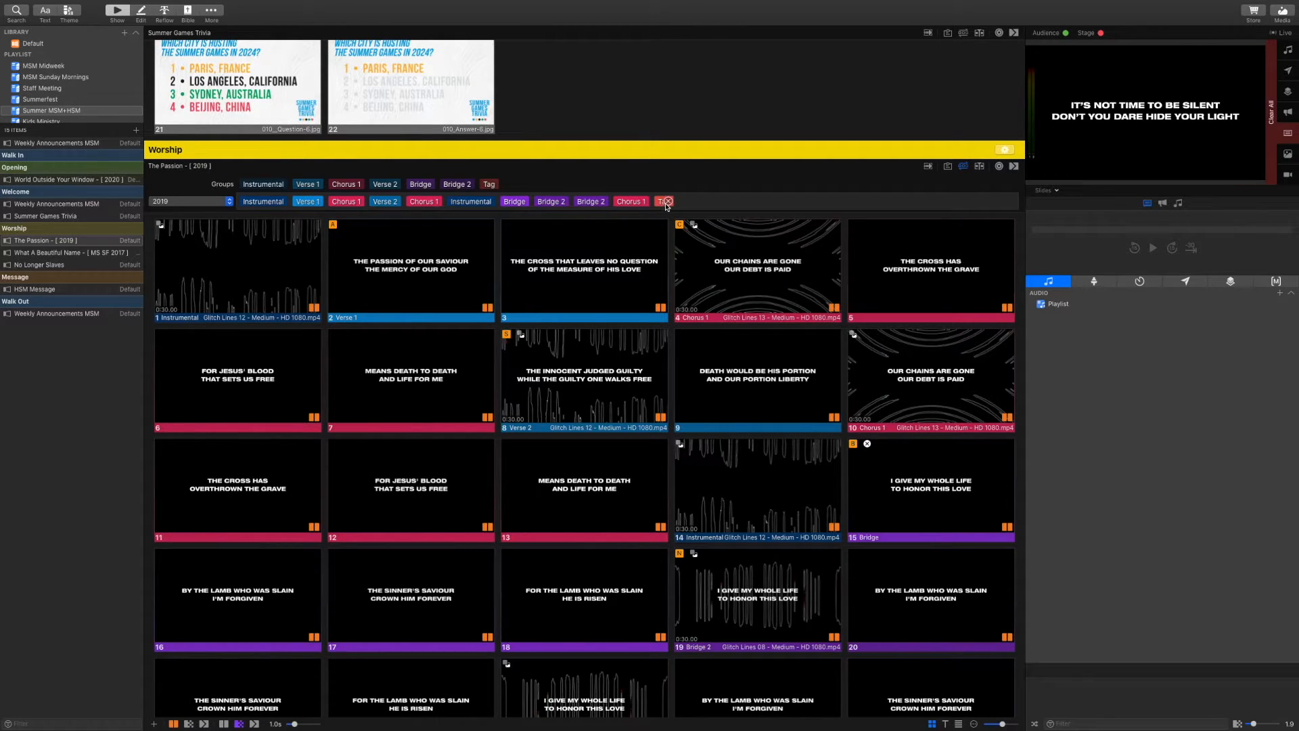
{"action": "scroll", "coordinate": [965, 168], "scroll_direction": "down", "scroll_amount": 1}
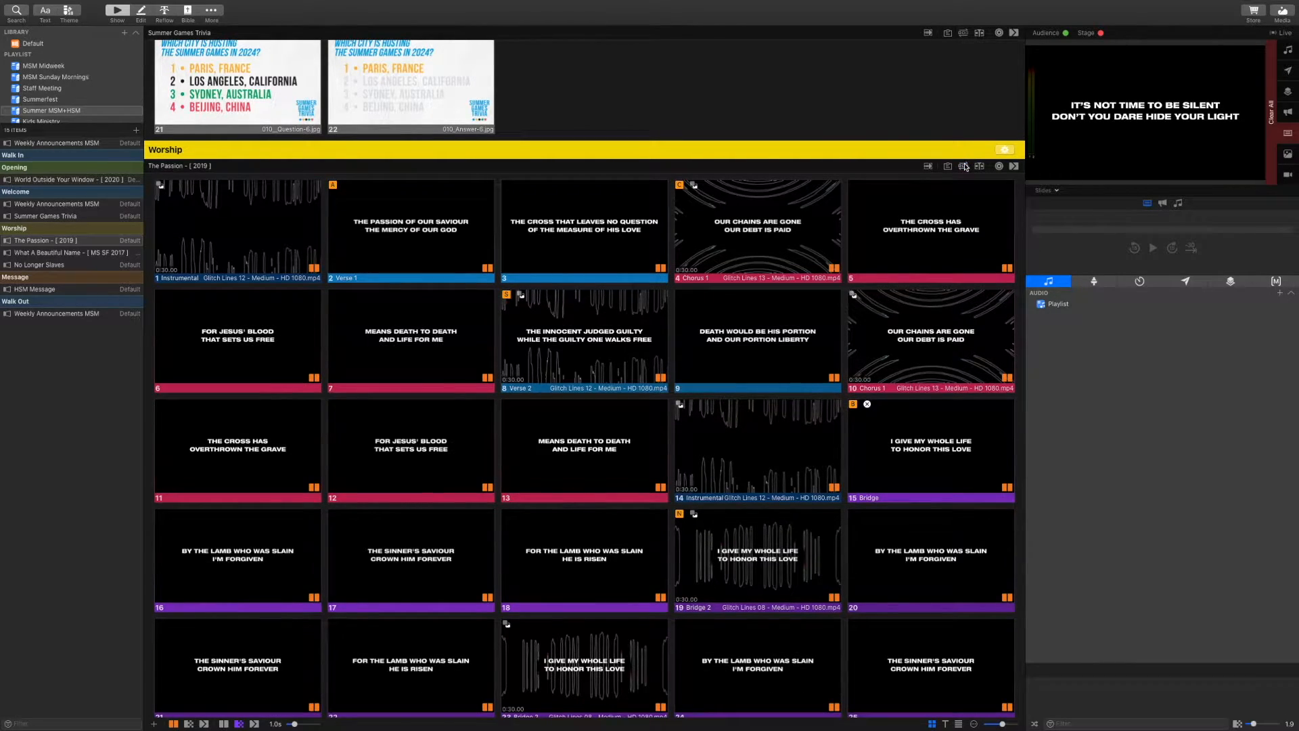
{"action": "scroll", "coordinate": [740, 236], "scroll_direction": "down", "scroll_amount": 5}
{"action": "scroll", "coordinate": [741, 236], "scroll_direction": "down", "scroll_amount": 7}
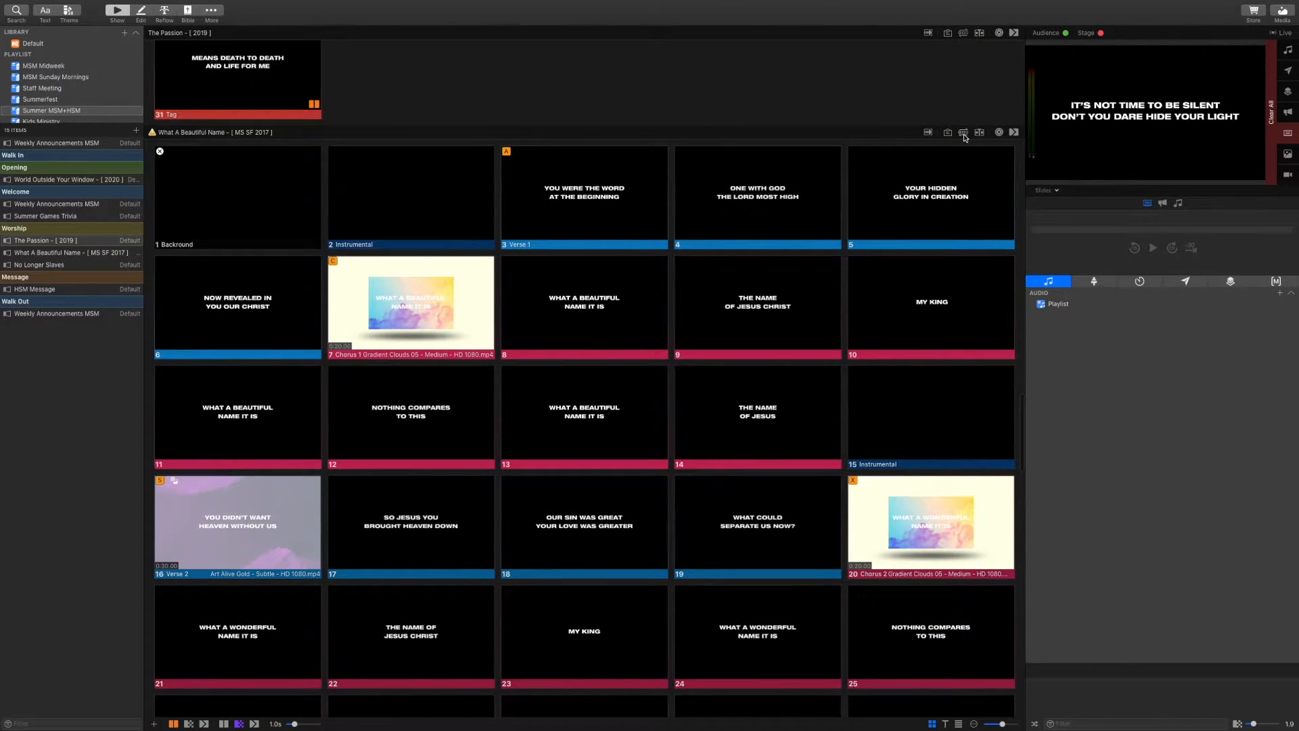
Switch What A Beautiful Name to its 2020 arrangement and close its arrangement bar
{"action": "left_click", "coordinate": [963, 132]}
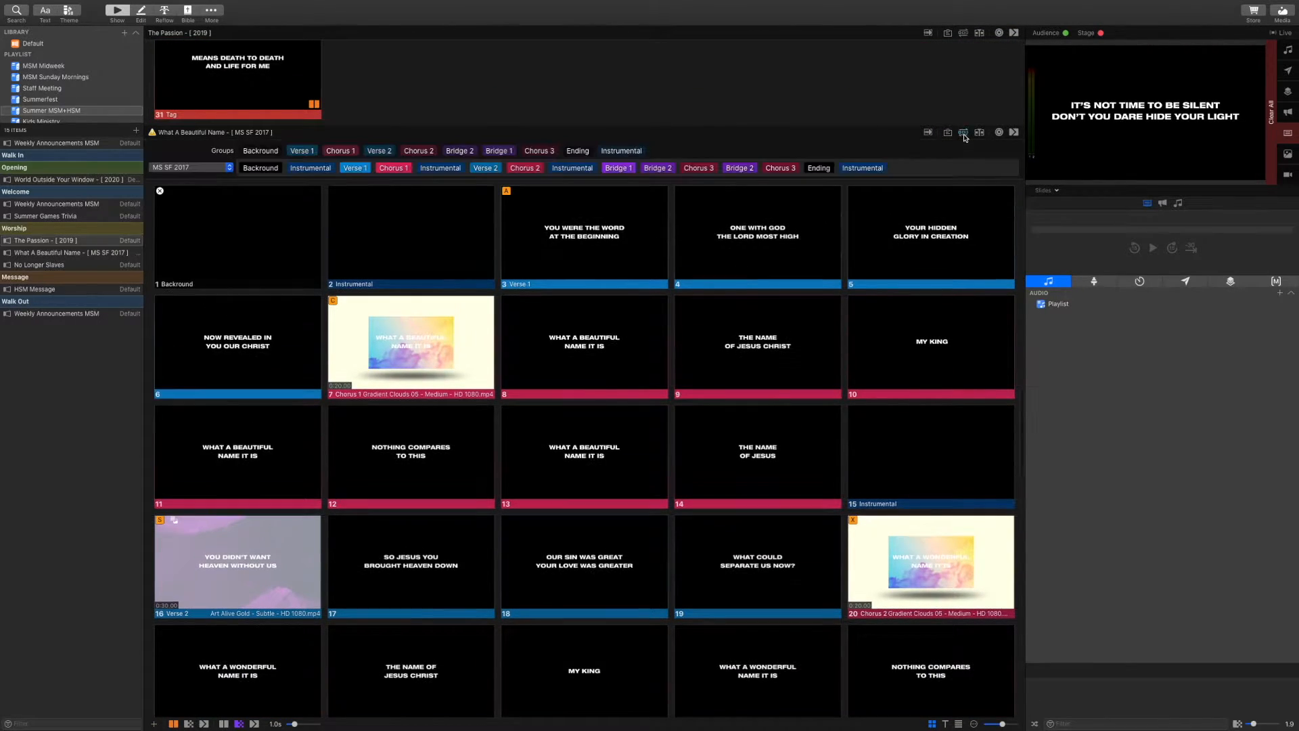
{"action": "left_click", "coordinate": [229, 169]}
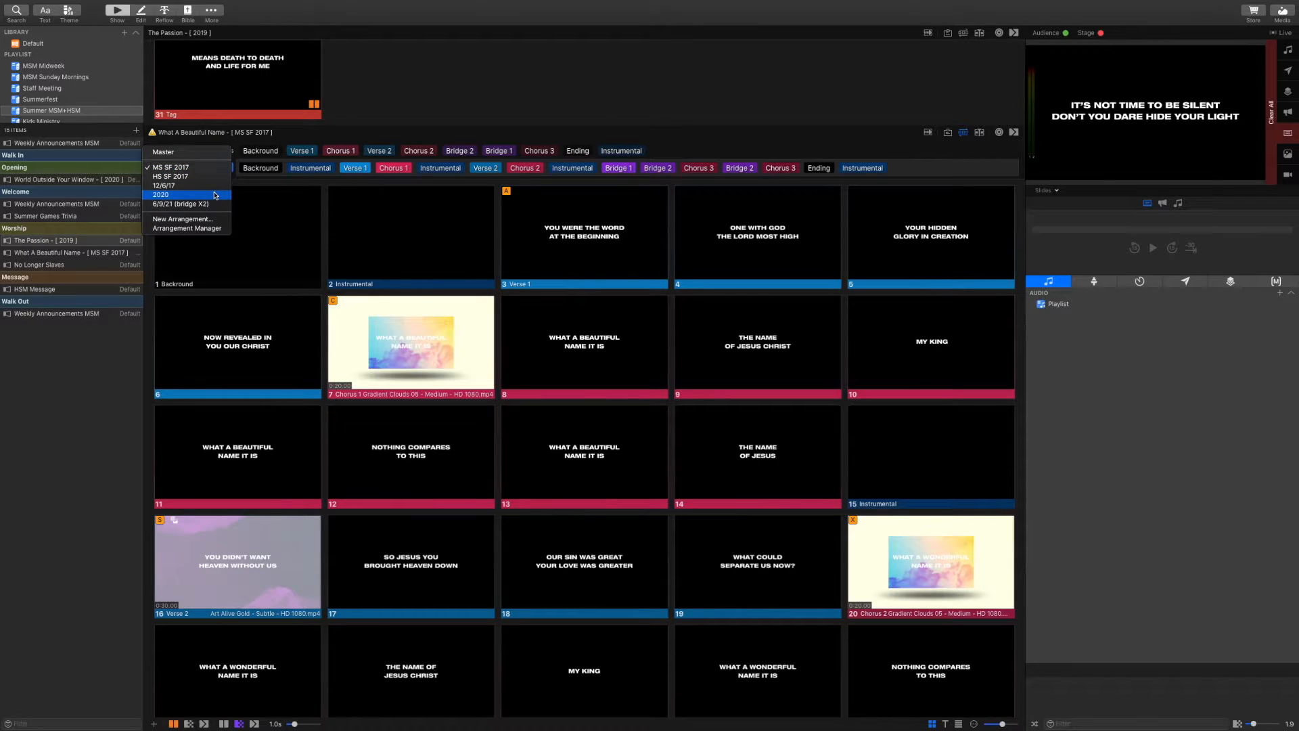
{"action": "left_click", "coordinate": [216, 196]}
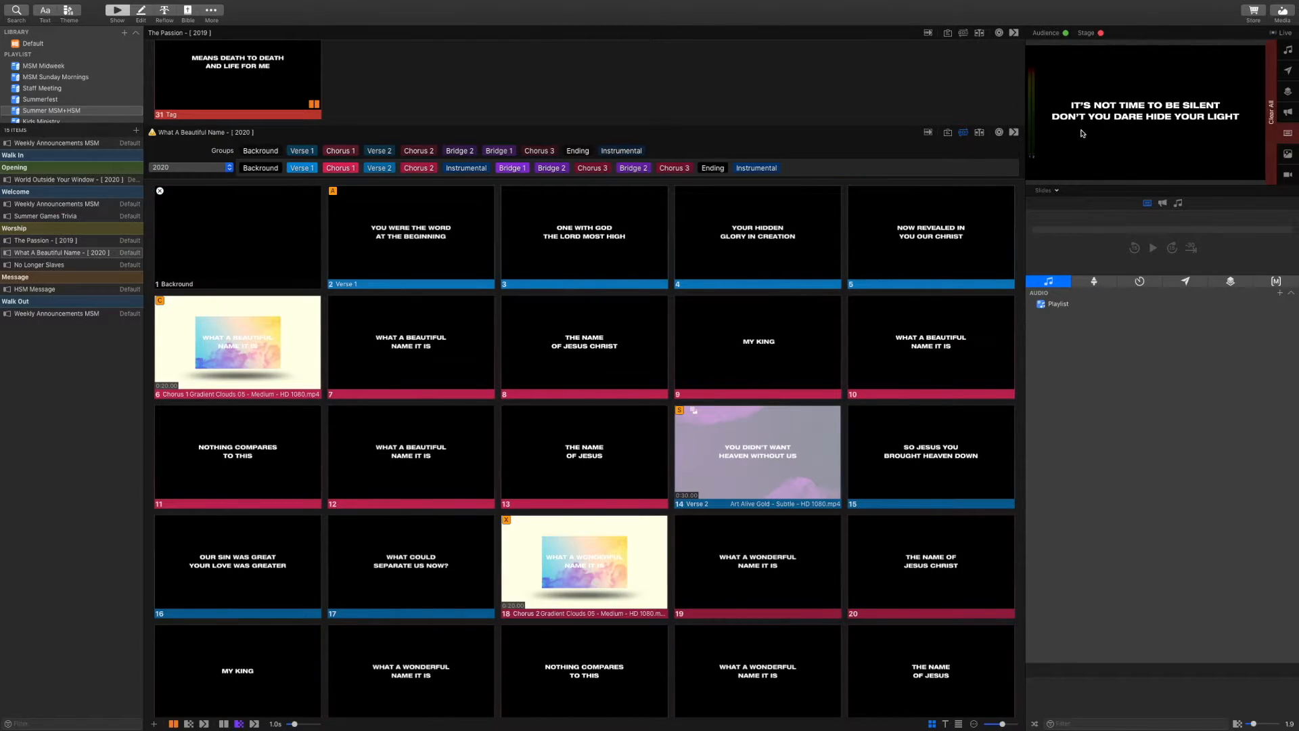
{"action": "left_click", "coordinate": [963, 132]}
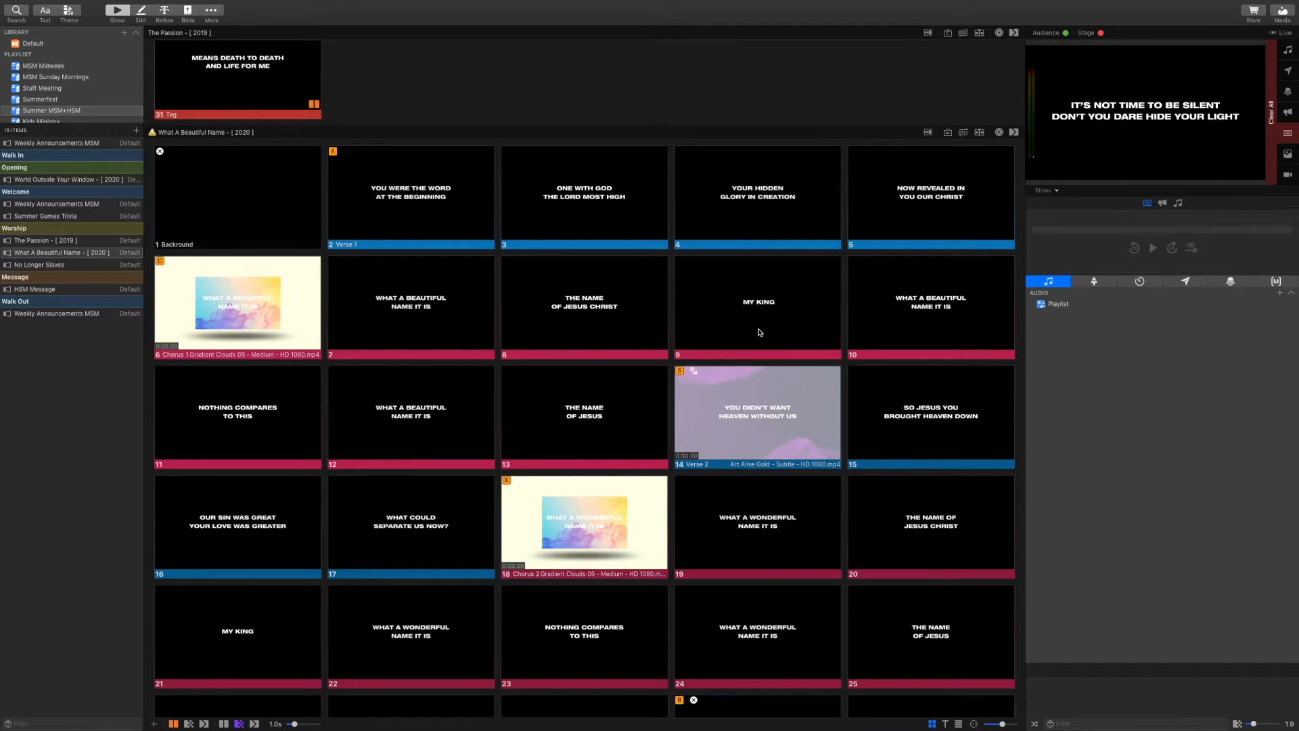
{"action": "scroll", "coordinate": [759, 331], "scroll_direction": "down", "scroll_amount": 3}
{"action": "scroll", "coordinate": [759, 331], "scroll_direction": "down", "scroll_amount": 15}
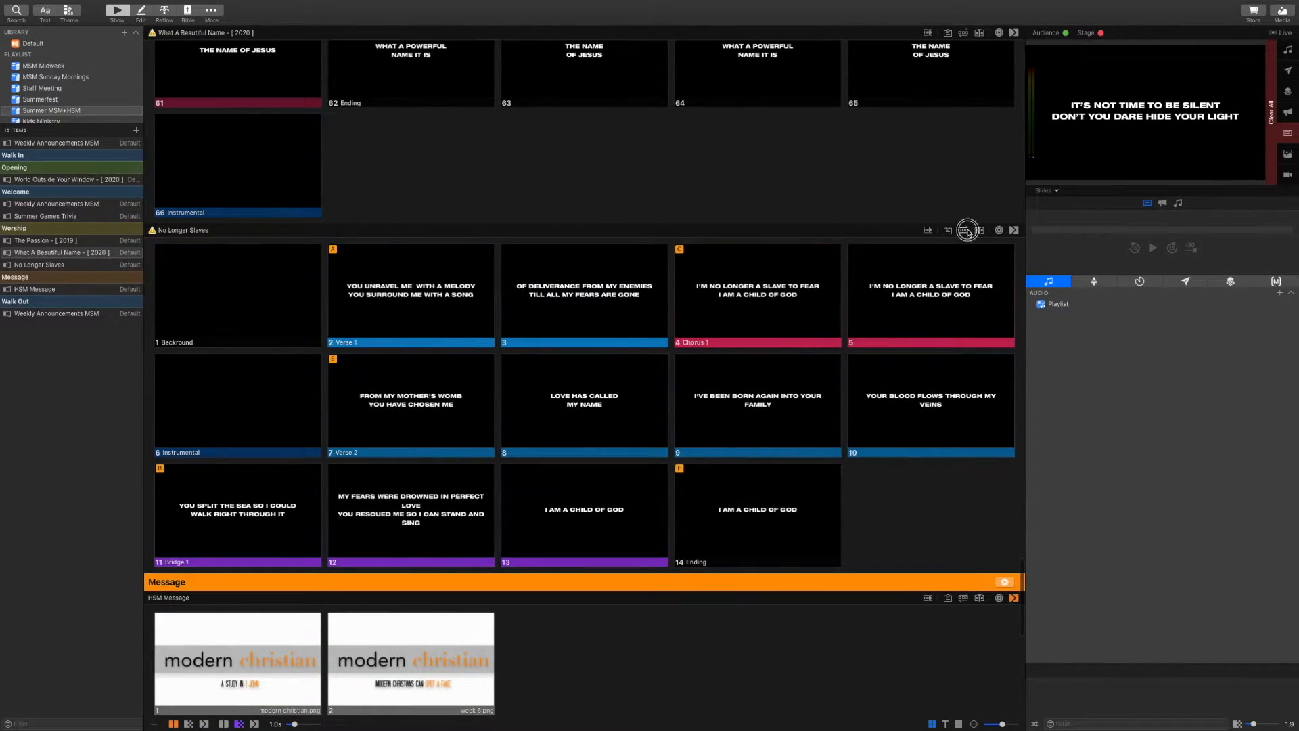
Apply the 2018 arrangement to No Longer Slaves and close its arrangement bar
{"action": "left_click", "coordinate": [963, 231]}
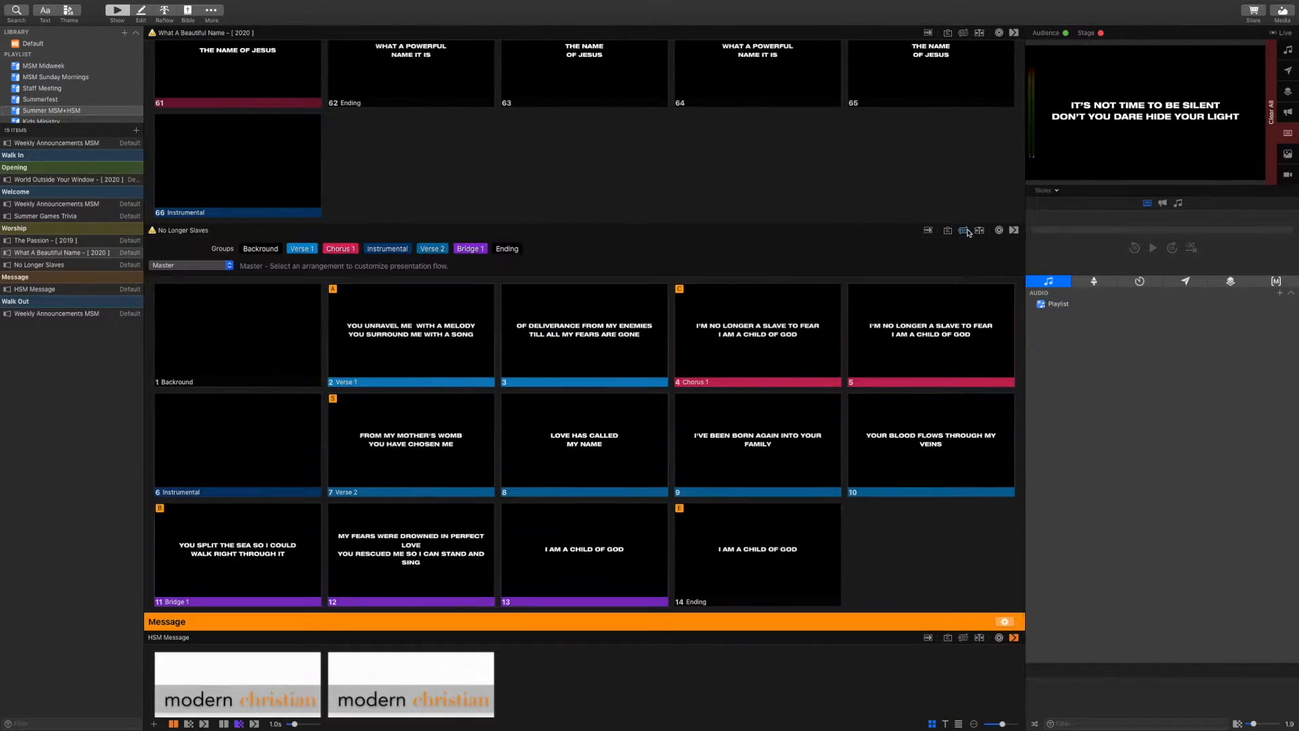
{"action": "left_click", "coordinate": [229, 264]}
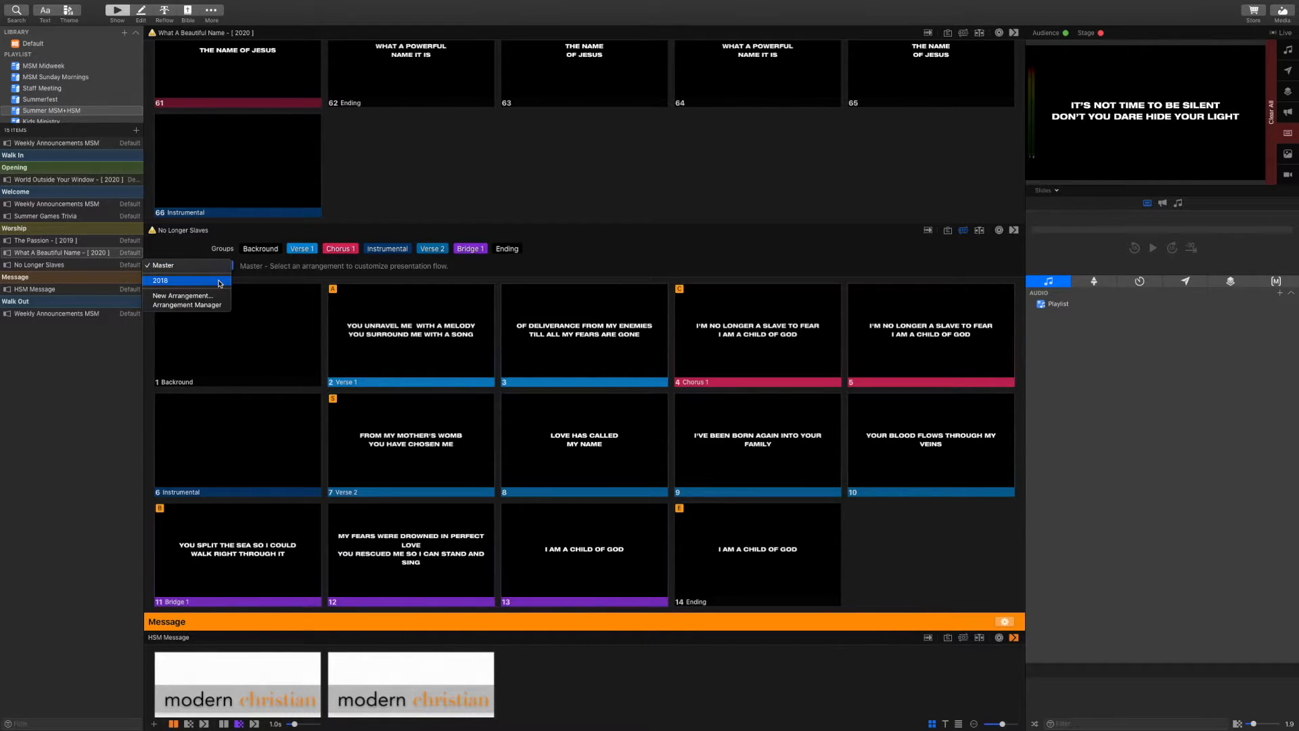
{"action": "left_click", "coordinate": [220, 282]}
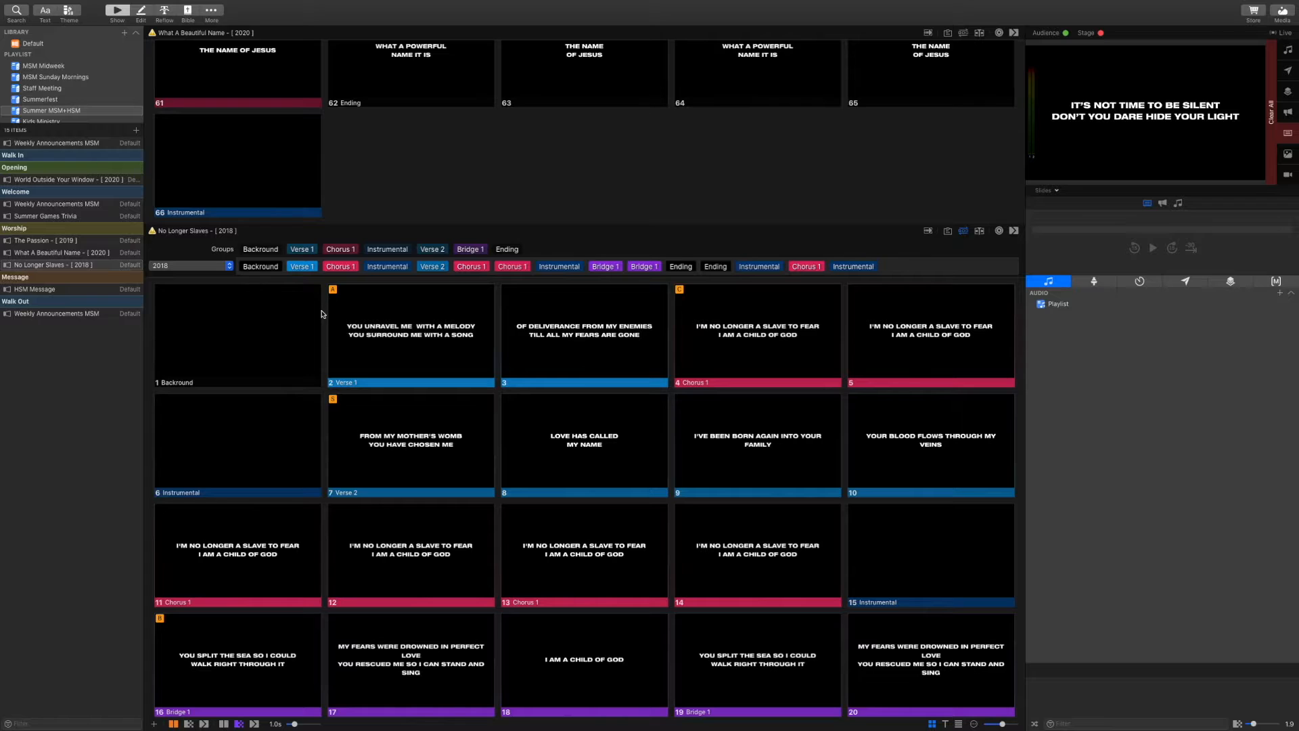
{"action": "scroll", "coordinate": [349, 331], "scroll_direction": "down", "scroll_amount": 5}
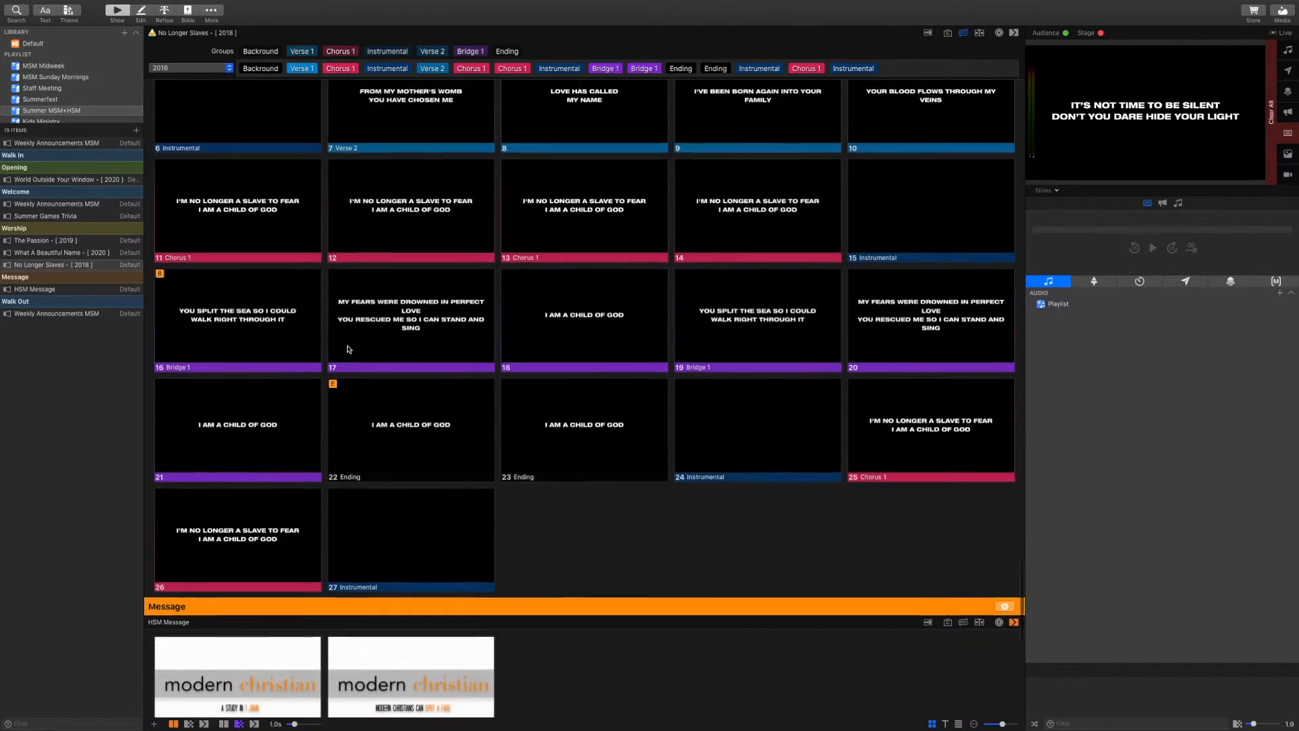
{"action": "scroll", "coordinate": [349, 349], "scroll_direction": "up", "scroll_amount": 4}
{"action": "scroll", "coordinate": [347, 349], "scroll_direction": "down", "scroll_amount": 1}
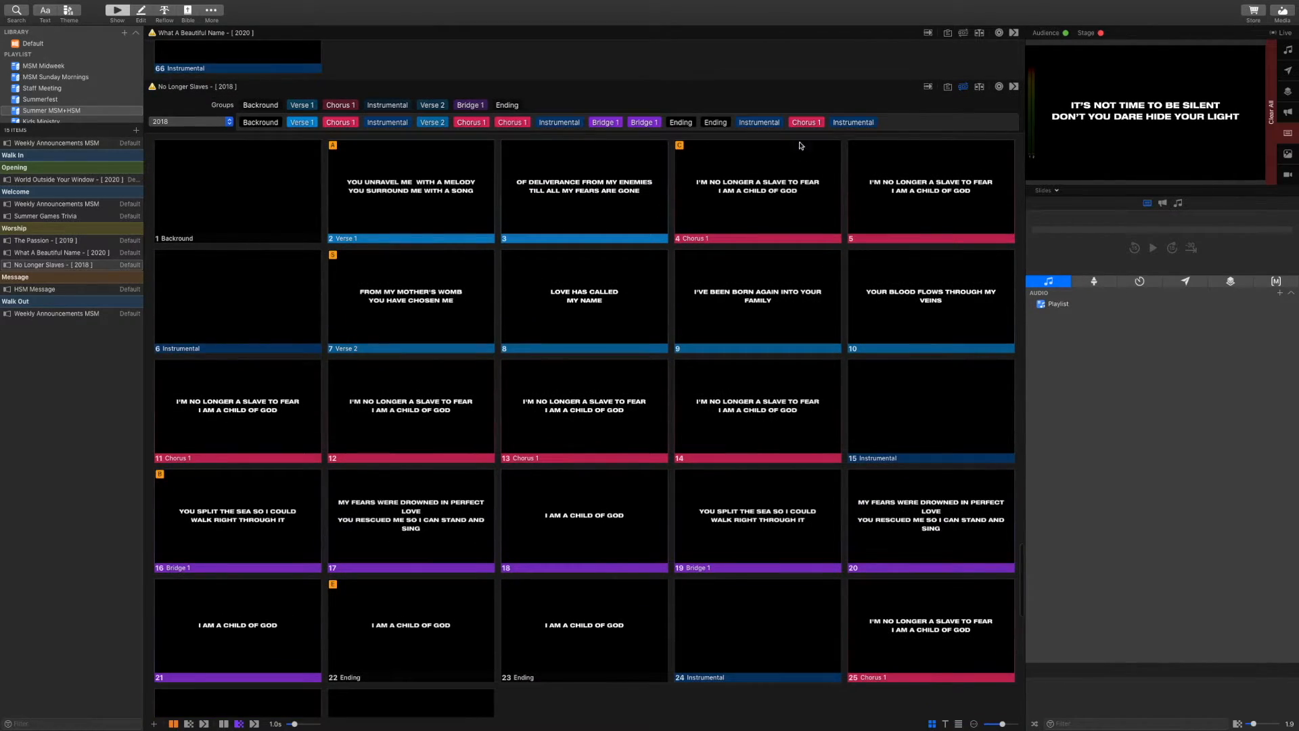
{"action": "left_click", "coordinate": [958, 89]}
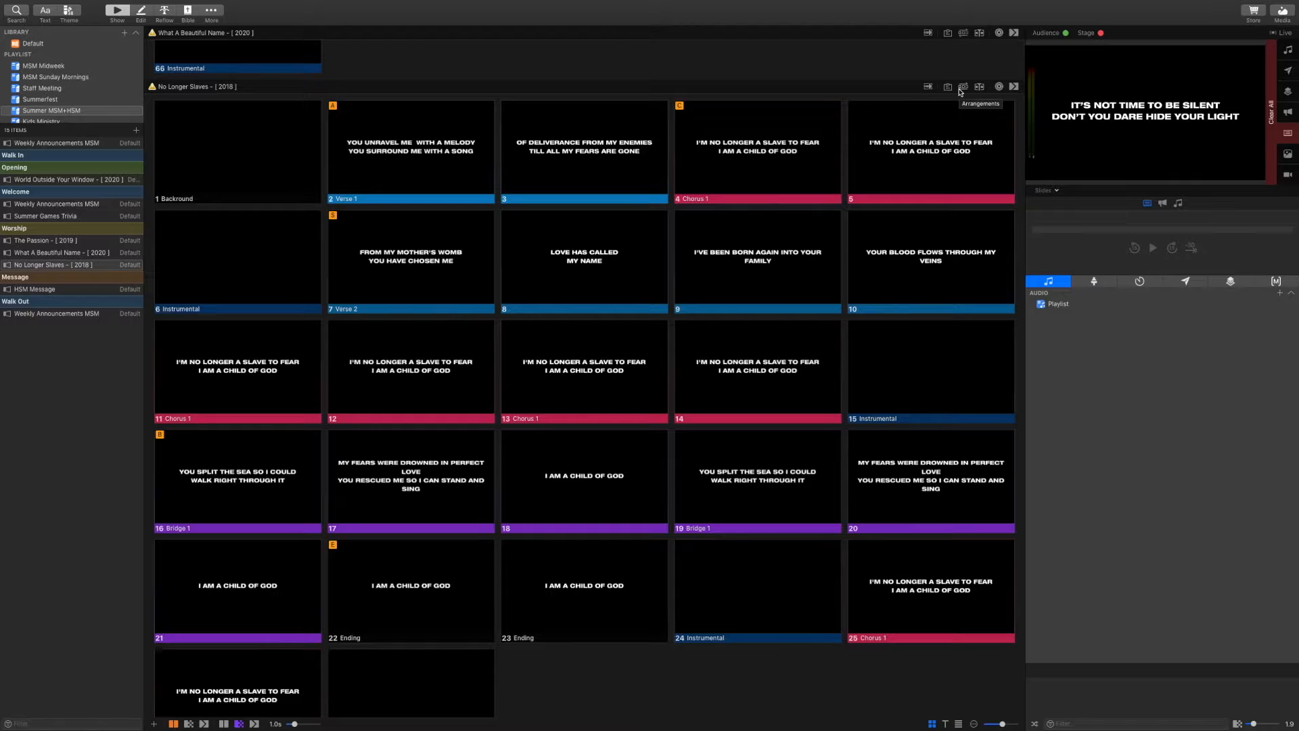
{"action": "scroll", "coordinate": [960, 92], "scroll_direction": "down", "scroll_amount": 2}
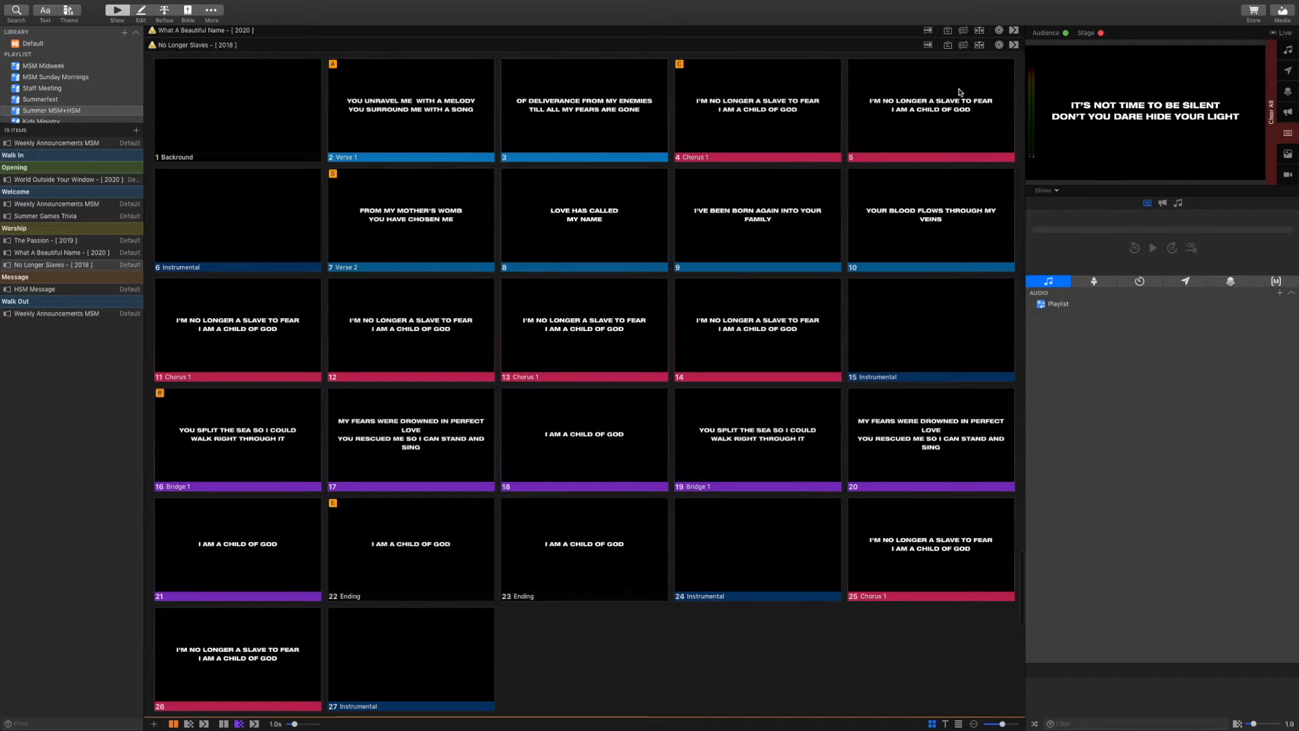
Filter the library for 'as y', drag As You Find Me toward the playlists, and check Summer MSM+HSM
{"action": "left_click", "coordinate": [38, 44]}
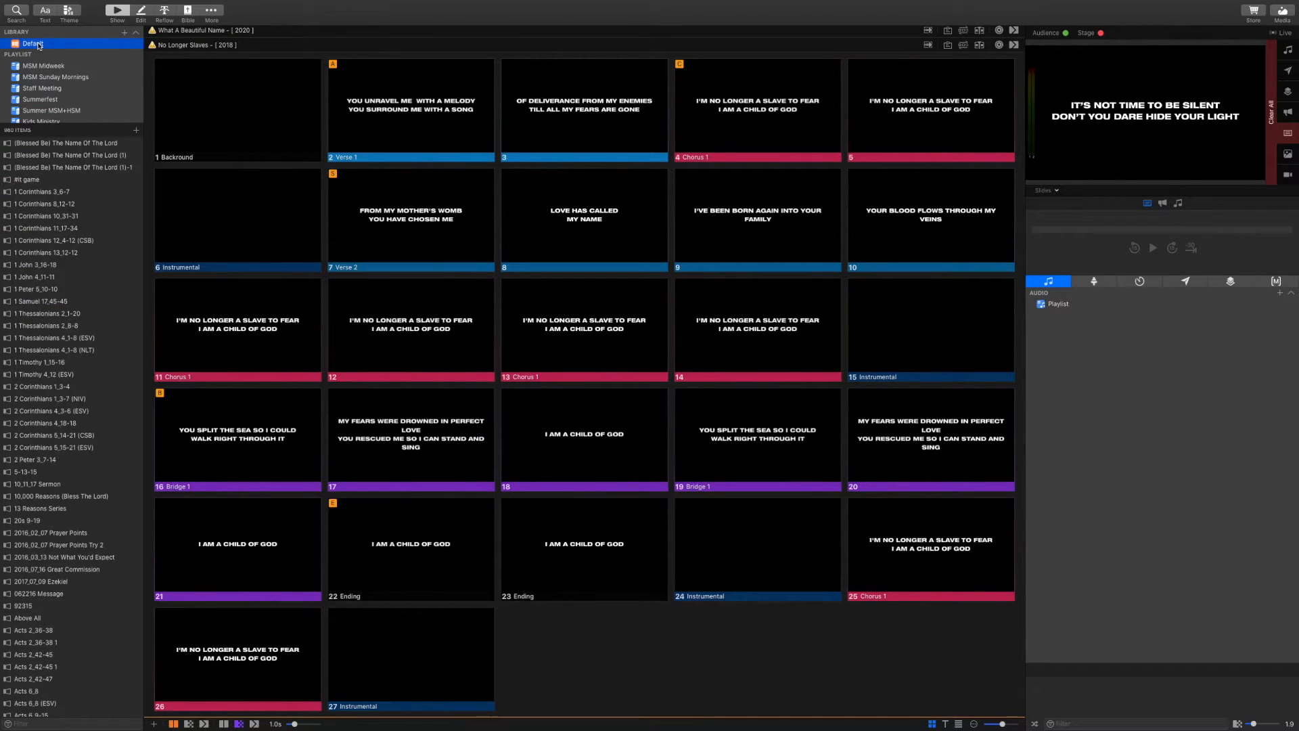
{"action": "left_click", "coordinate": [52, 725]}
{"action": "type", "text": "as you"}
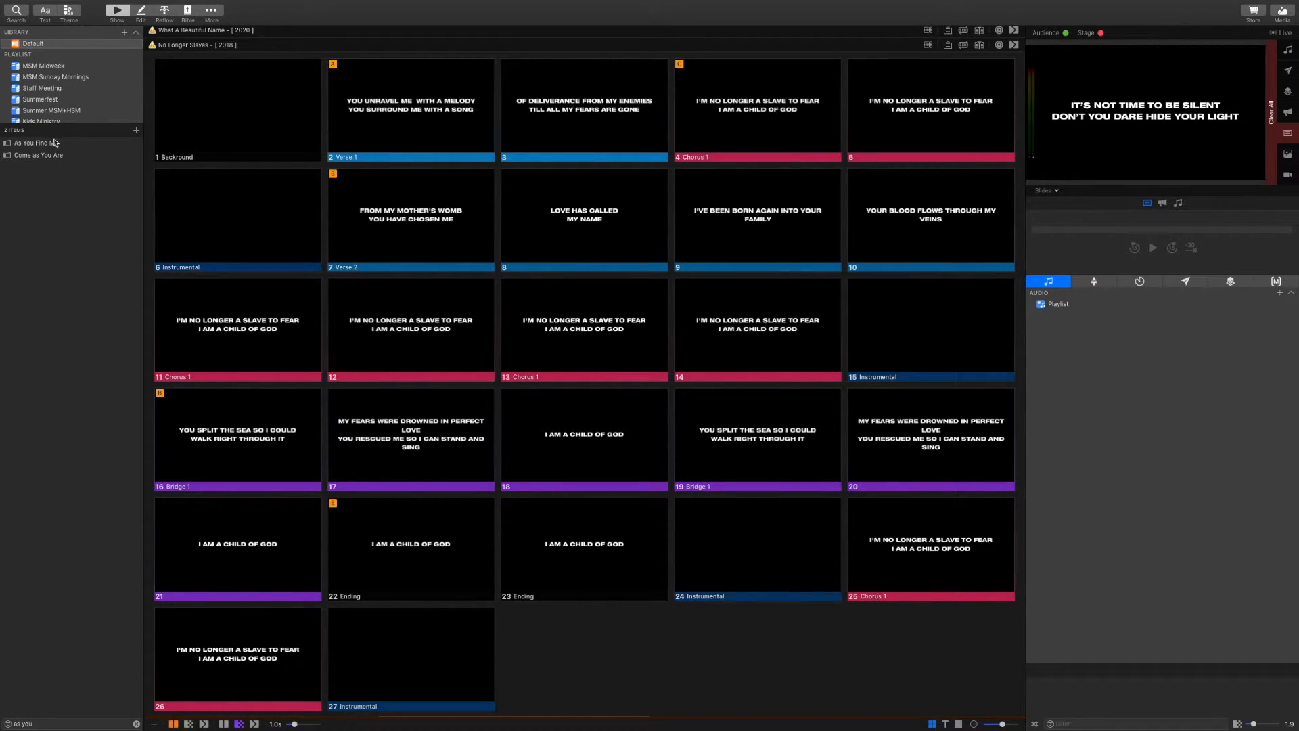
{"action": "left_click_drag", "start_coordinate": [54, 144], "coordinate": [52, 115]}
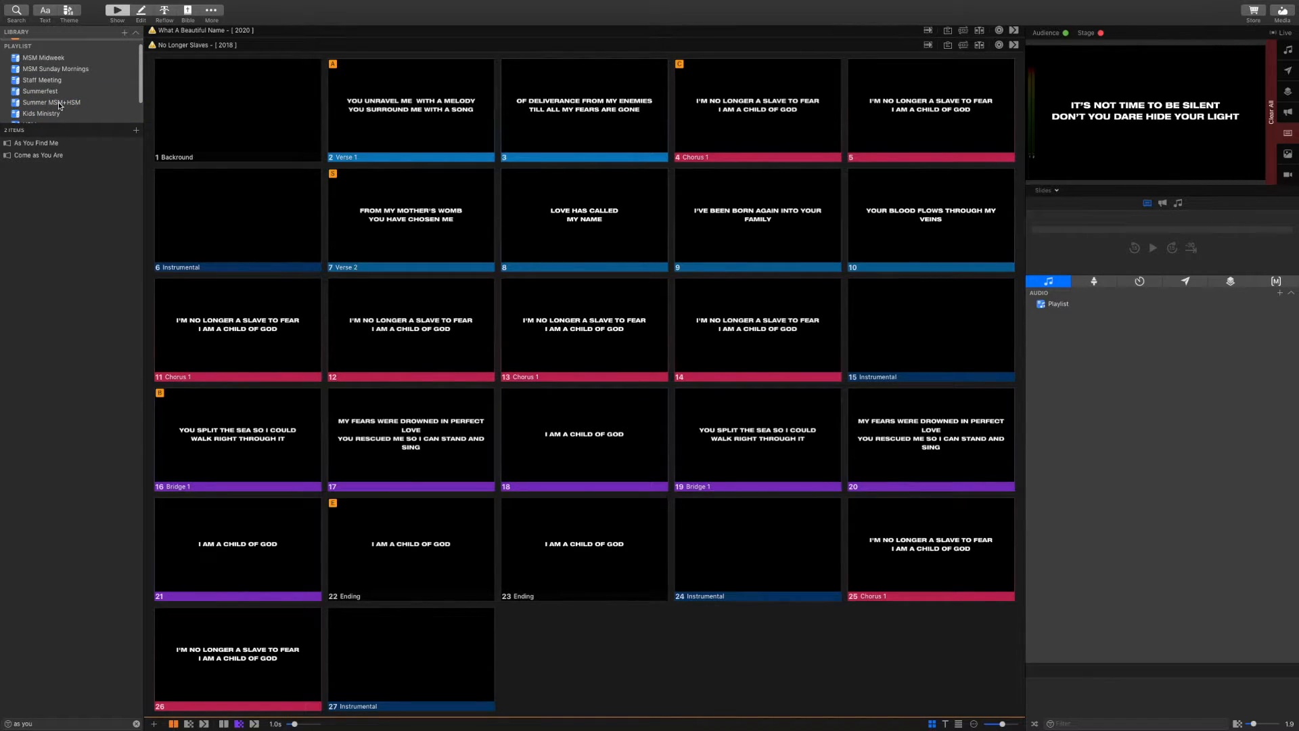
{"action": "left_click", "coordinate": [59, 103]}
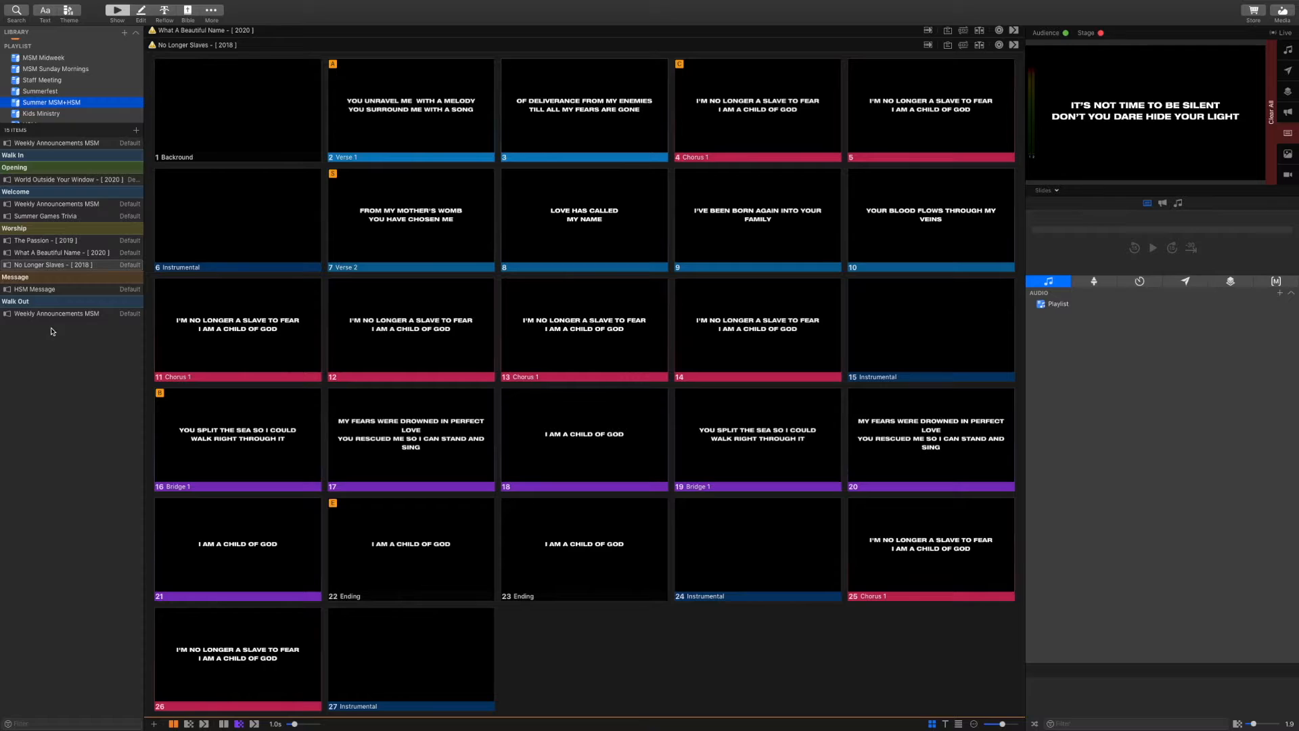
{"action": "scroll", "coordinate": [44, 69], "scroll_direction": "up", "scroll_amount": 1}
{"action": "scroll", "coordinate": [43, 69], "scroll_direction": "up", "scroll_amount": 1}
Filter for 'as you' again and drag As You Find Me into Summer MSM+HSM
{"action": "left_click", "coordinate": [37, 43]}
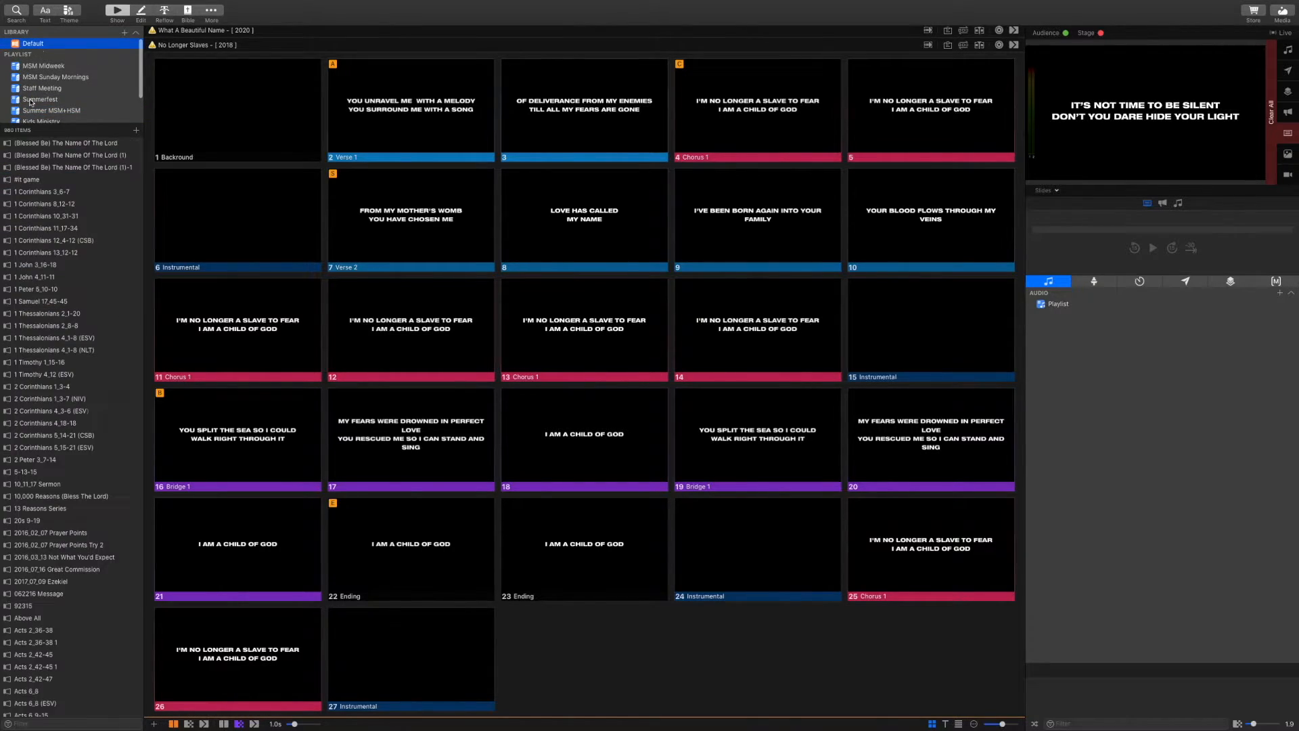
{"action": "left_click", "coordinate": [46, 727]}
{"action": "type", "text": "as"}
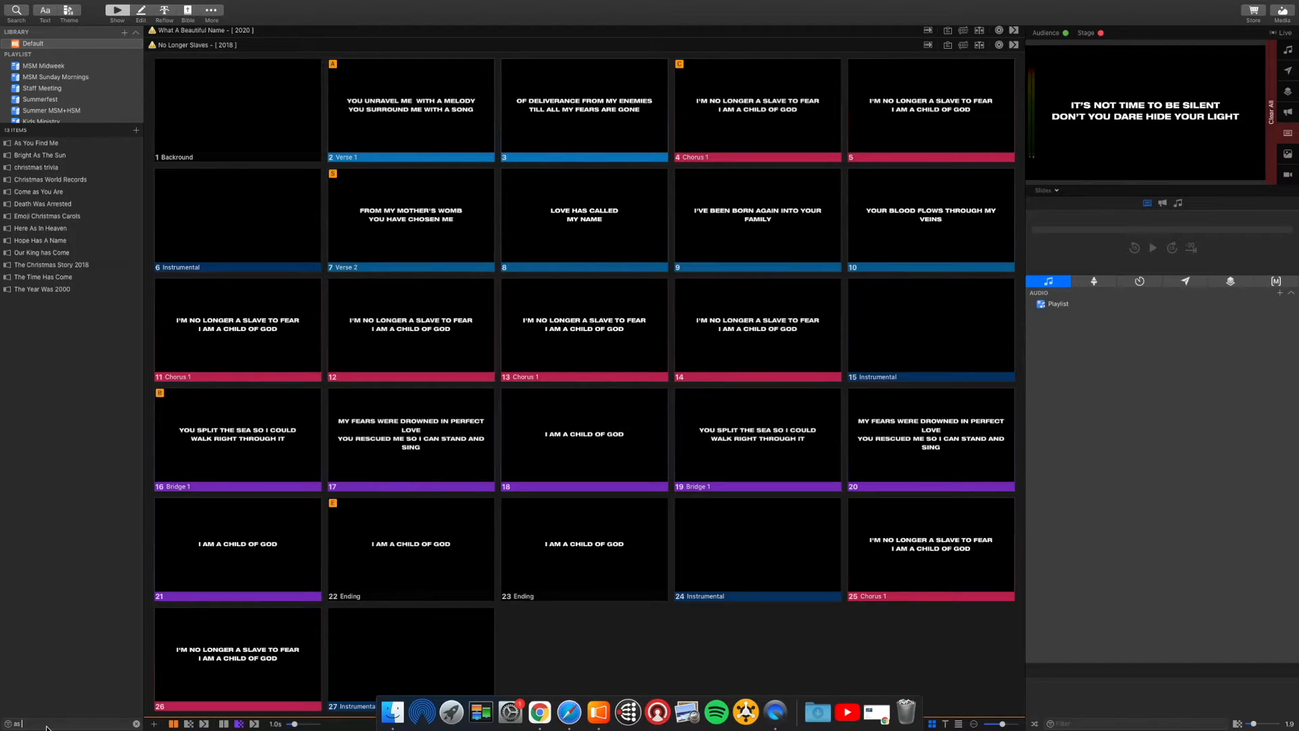
{"action": "type", "text": " you"}
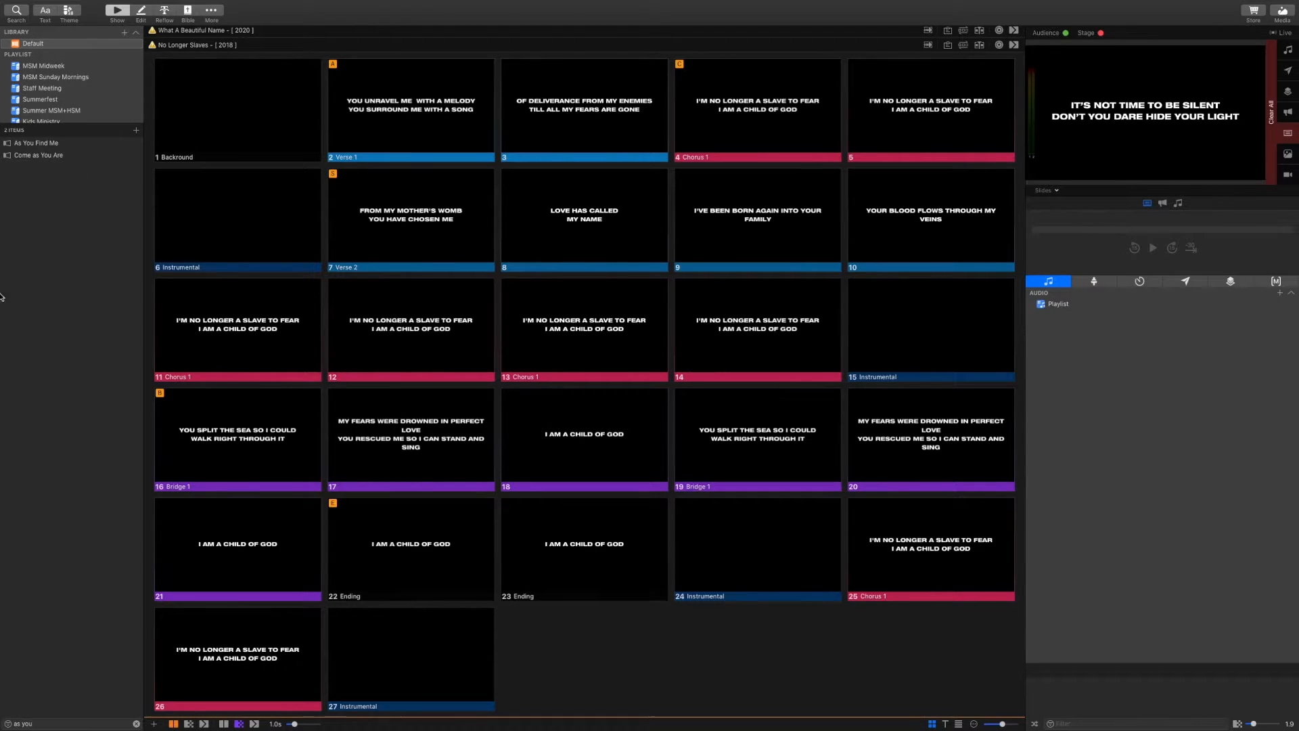
{"action": "left_click_drag", "start_coordinate": [44, 144], "coordinate": [51, 111]}
Open As You Find Me from the Summer MSM+HSM playlist
{"action": "left_click", "coordinate": [51, 110]}
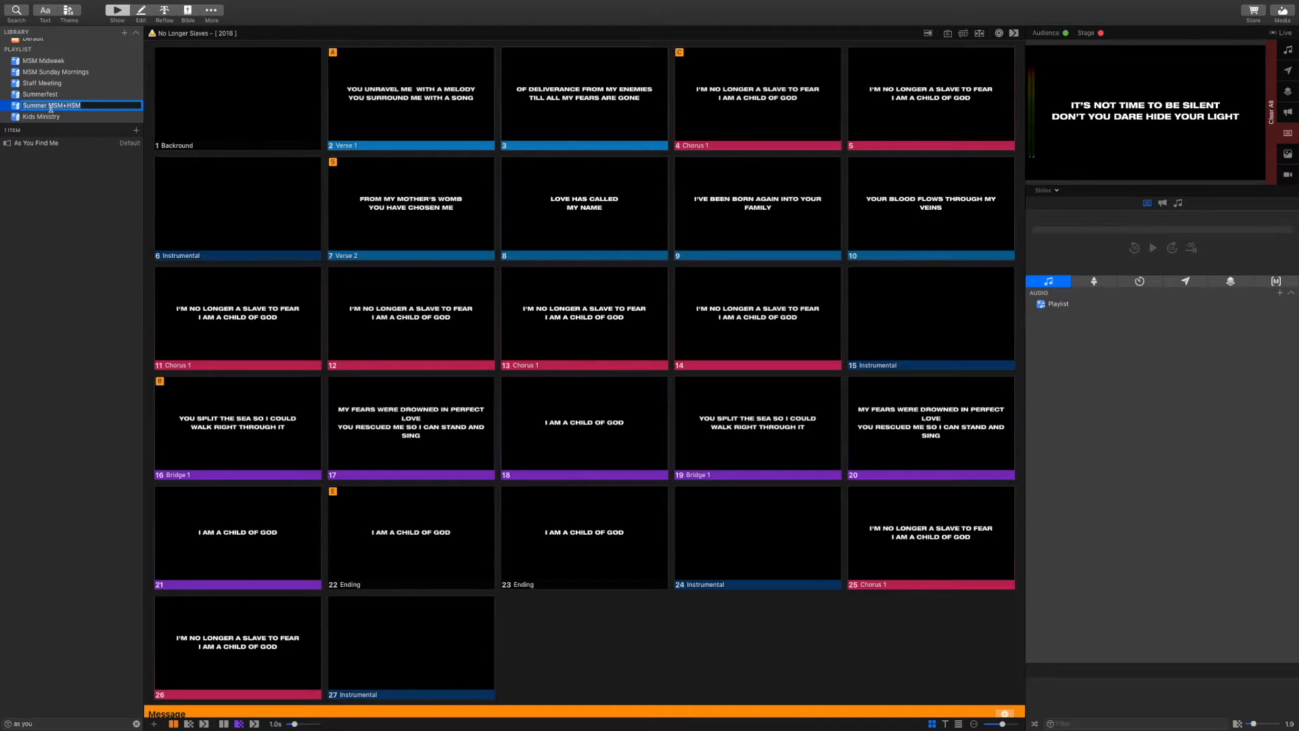
{"action": "left_click", "coordinate": [86, 107]}
{"action": "left_click", "coordinate": [85, 118]}
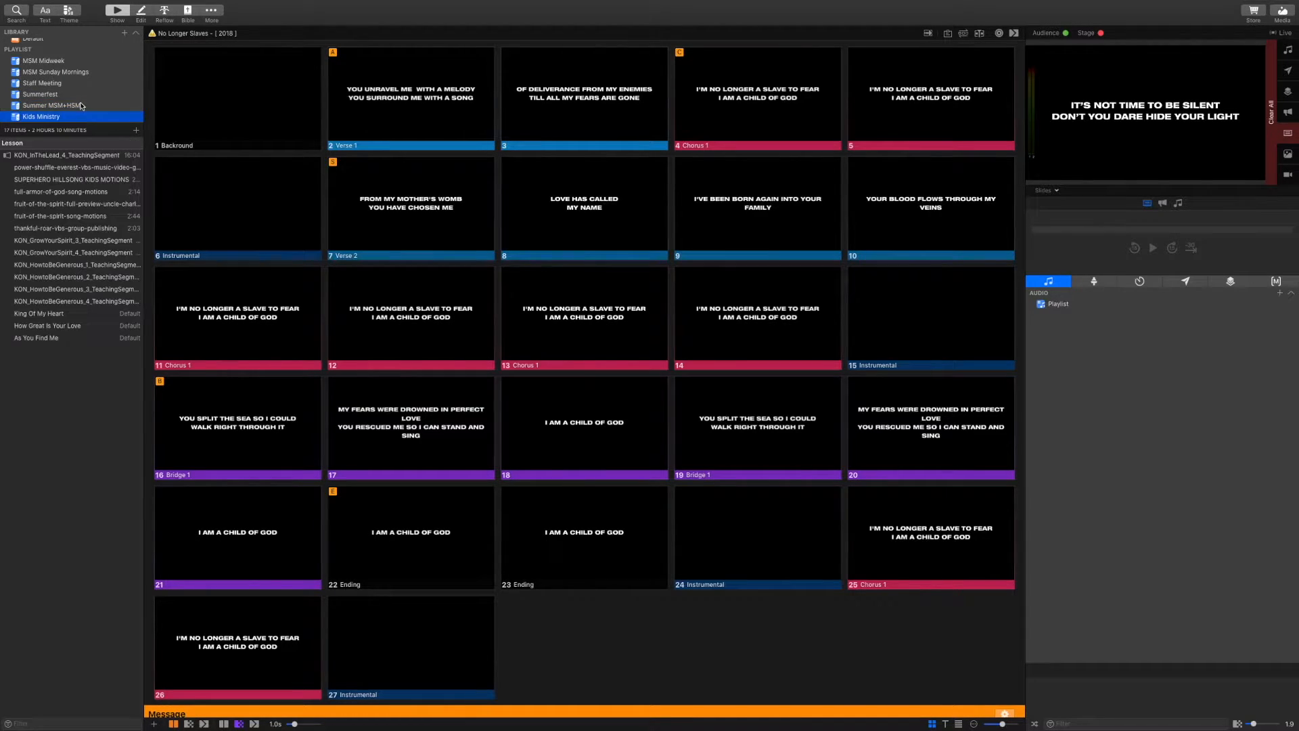
{"action": "left_click", "coordinate": [81, 106]}
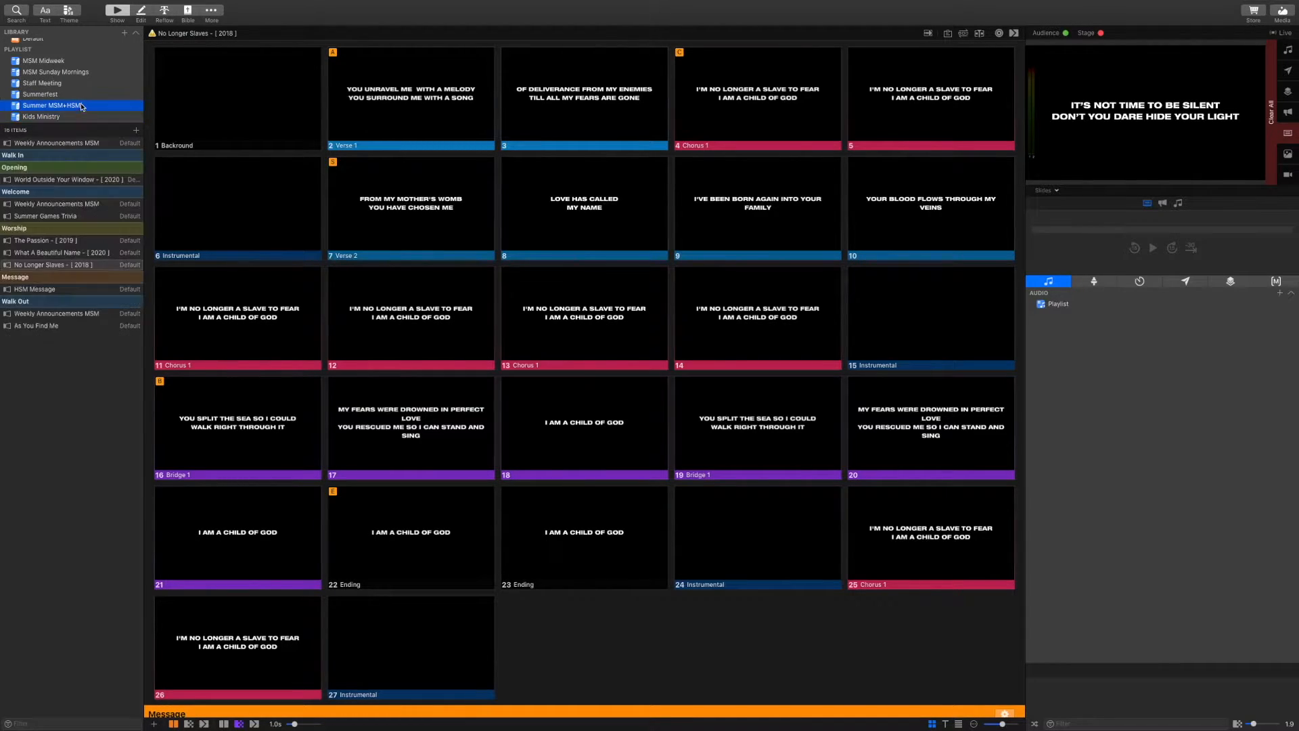
{"action": "left_click", "coordinate": [52, 327]}
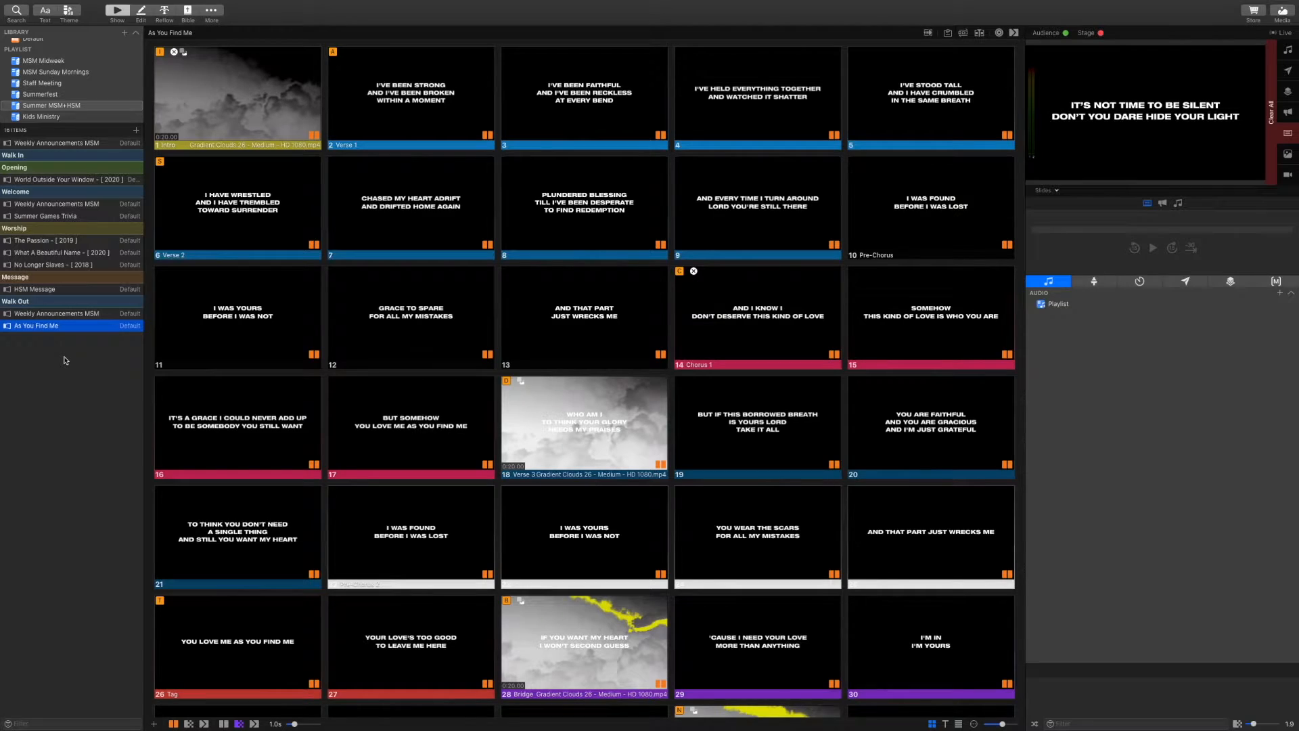
{"action": "scroll", "coordinate": [312, 218], "scroll_direction": "up", "scroll_amount": 1}
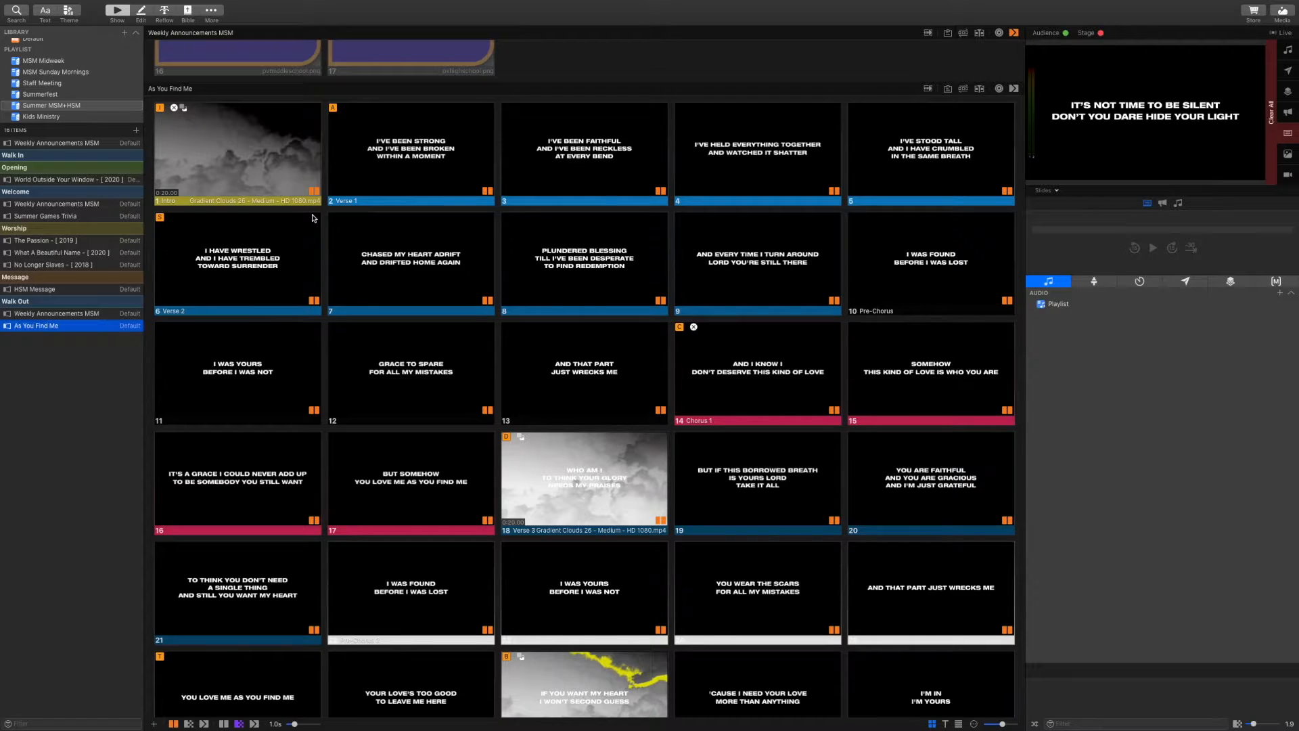
{"action": "scroll", "coordinate": [312, 217], "scroll_direction": "down", "scroll_amount": 2}
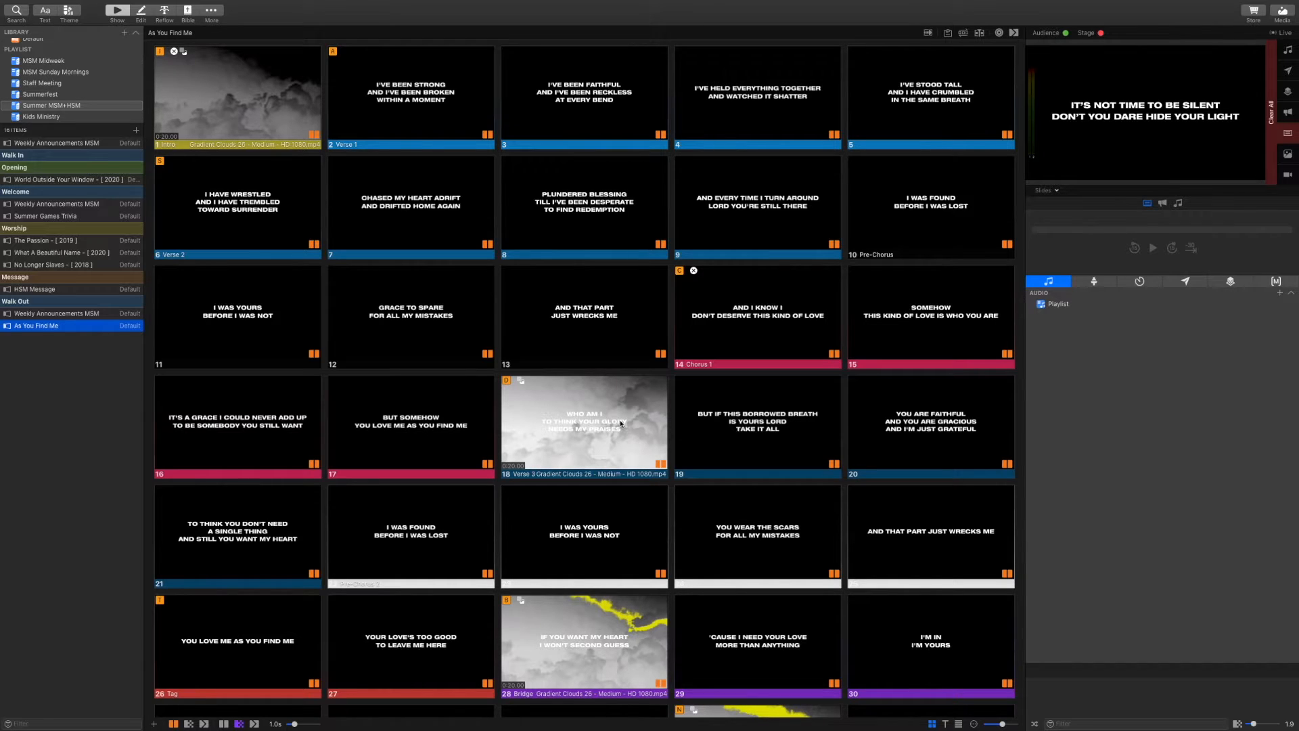
{"action": "scroll", "coordinate": [621, 423], "scroll_direction": "up", "scroll_amount": 1}
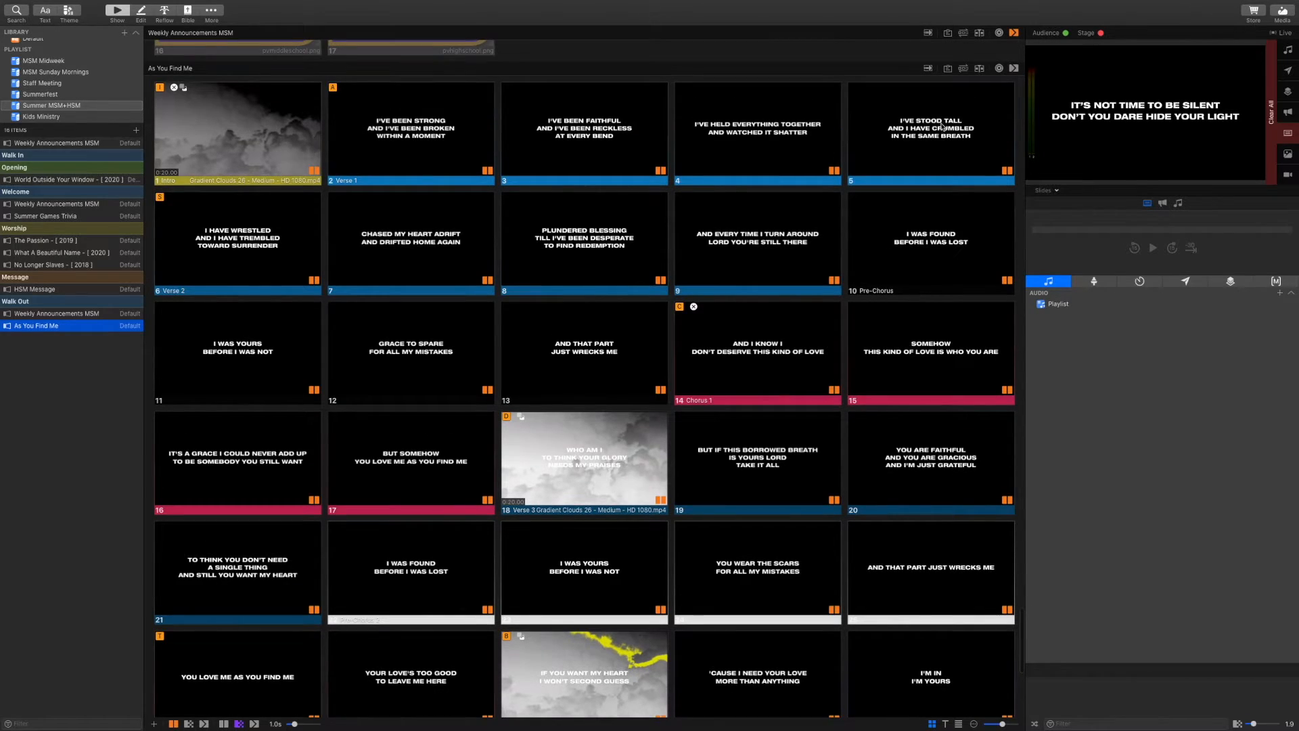
{"action": "left_click", "coordinate": [963, 68]}
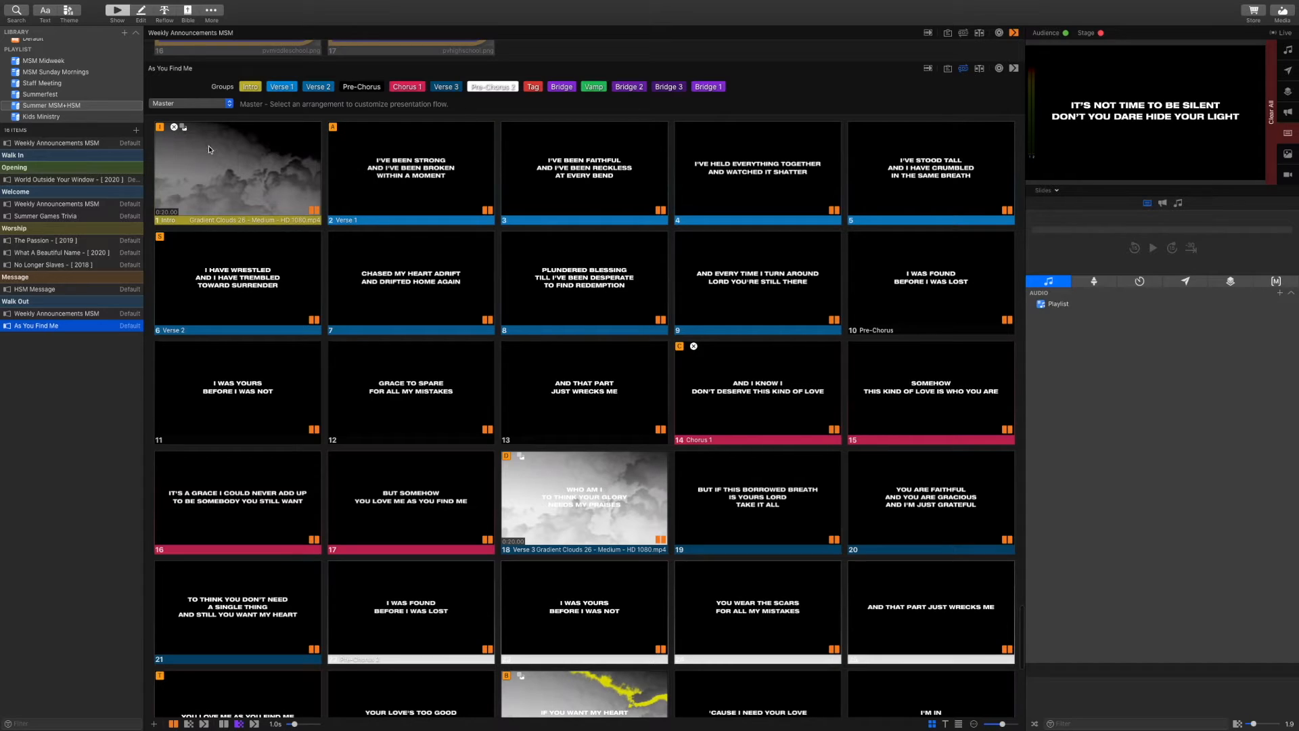
{"action": "left_click", "coordinate": [224, 105]}
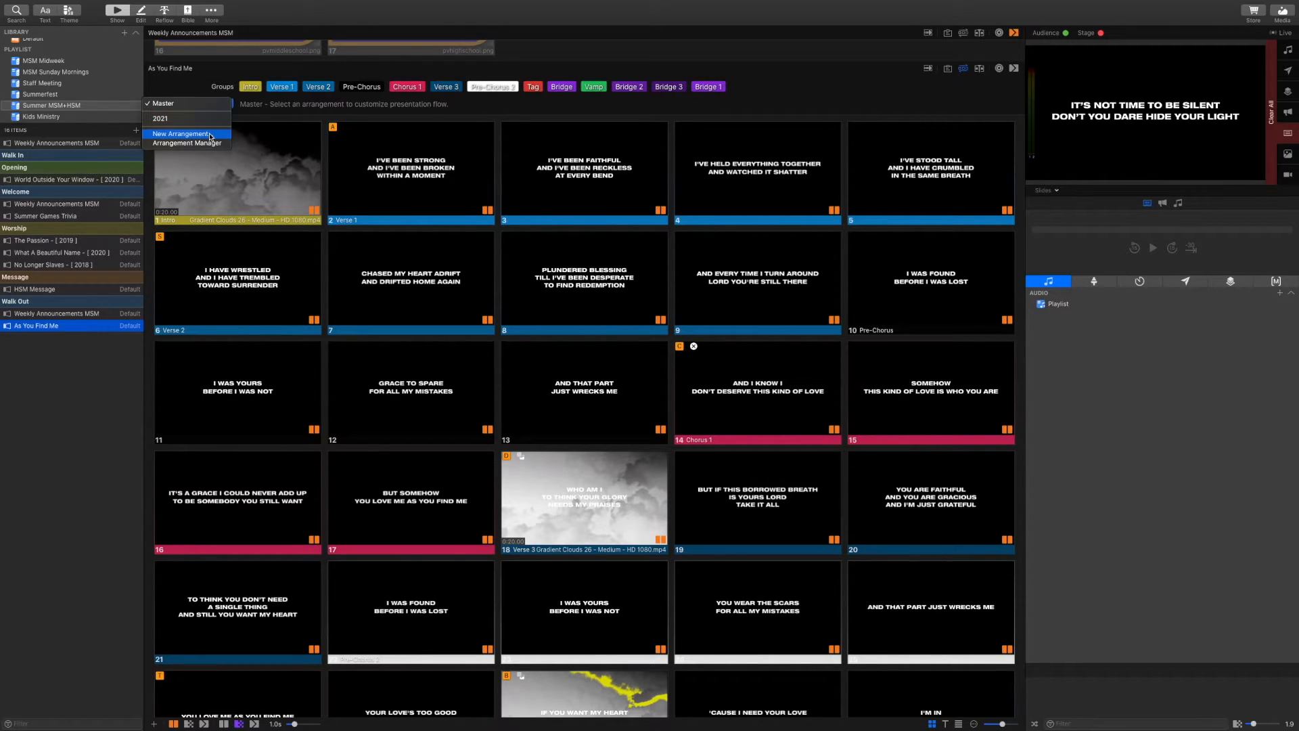
{"action": "left_click", "coordinate": [198, 135]}
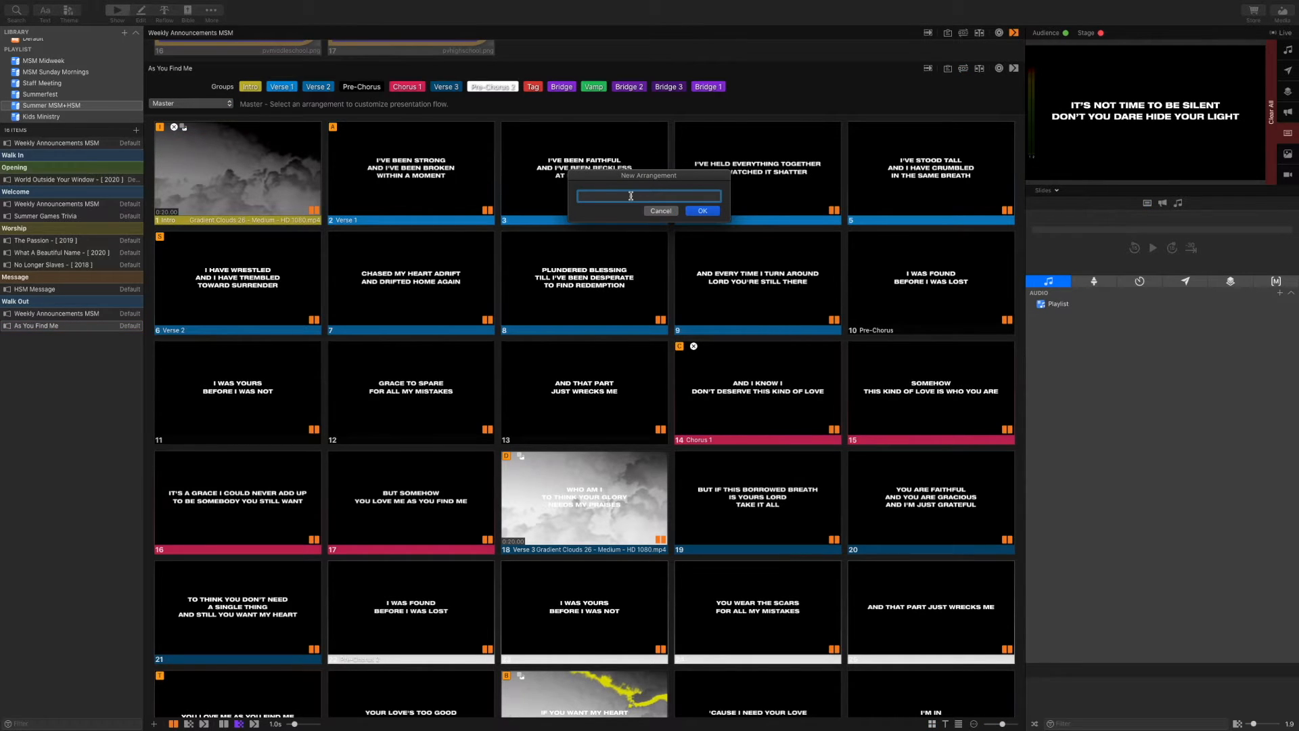
{"action": "type", "text": "2021 test"}
{"action": "left_click", "coordinate": [703, 211]}
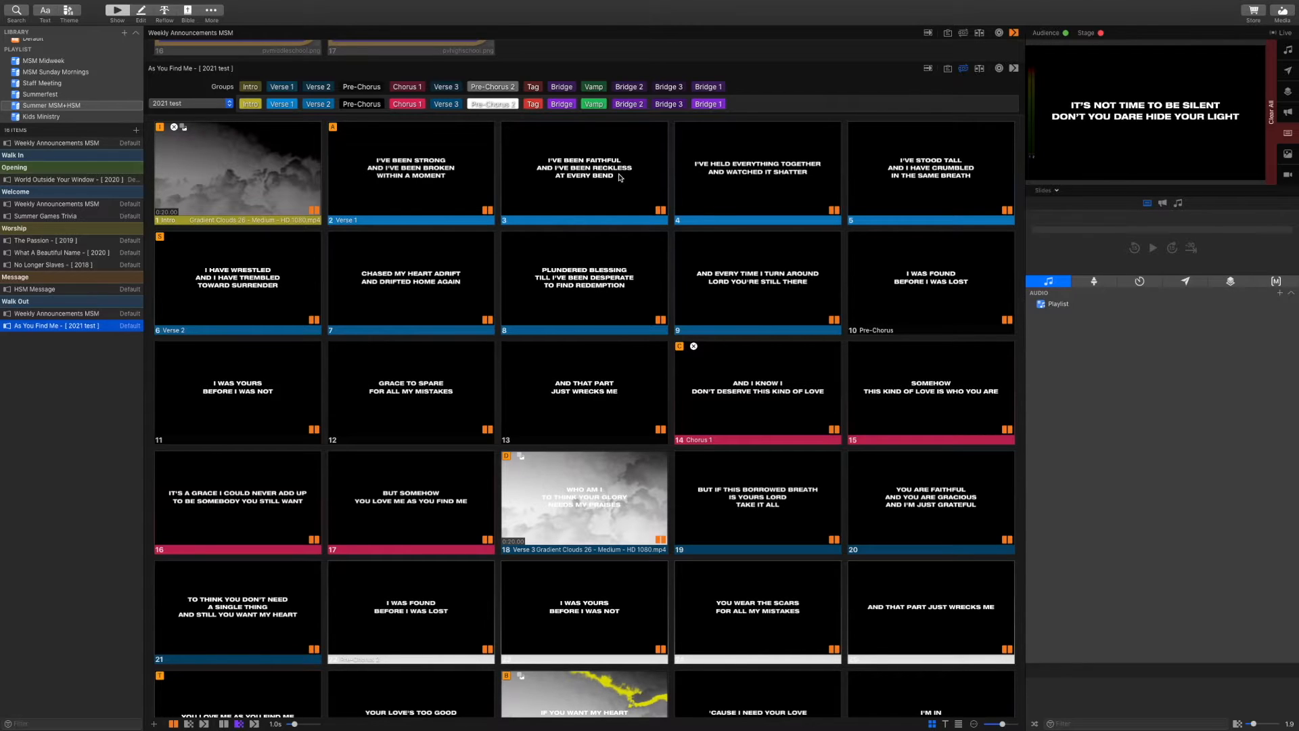
{"action": "mouse_move", "coordinate": [724, 107]}
{"action": "scroll", "coordinate": [570, 333], "scroll_direction": "down", "scroll_amount": 5}
{"action": "scroll", "coordinate": [569, 334], "scroll_direction": "down", "scroll_amount": 4}
{"action": "scroll", "coordinate": [570, 333], "scroll_direction": "up", "scroll_amount": 8}
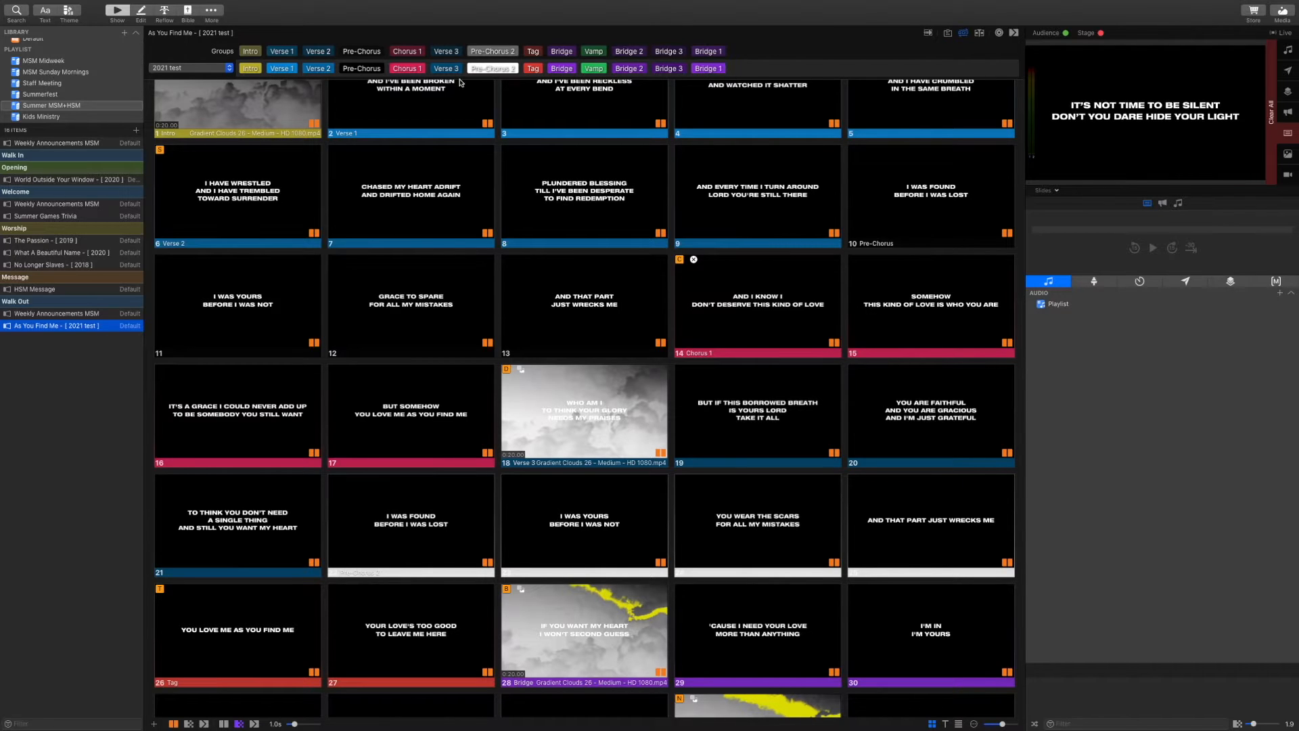
{"action": "scroll", "coordinate": [479, 192], "scroll_direction": "up", "scroll_amount": 1}
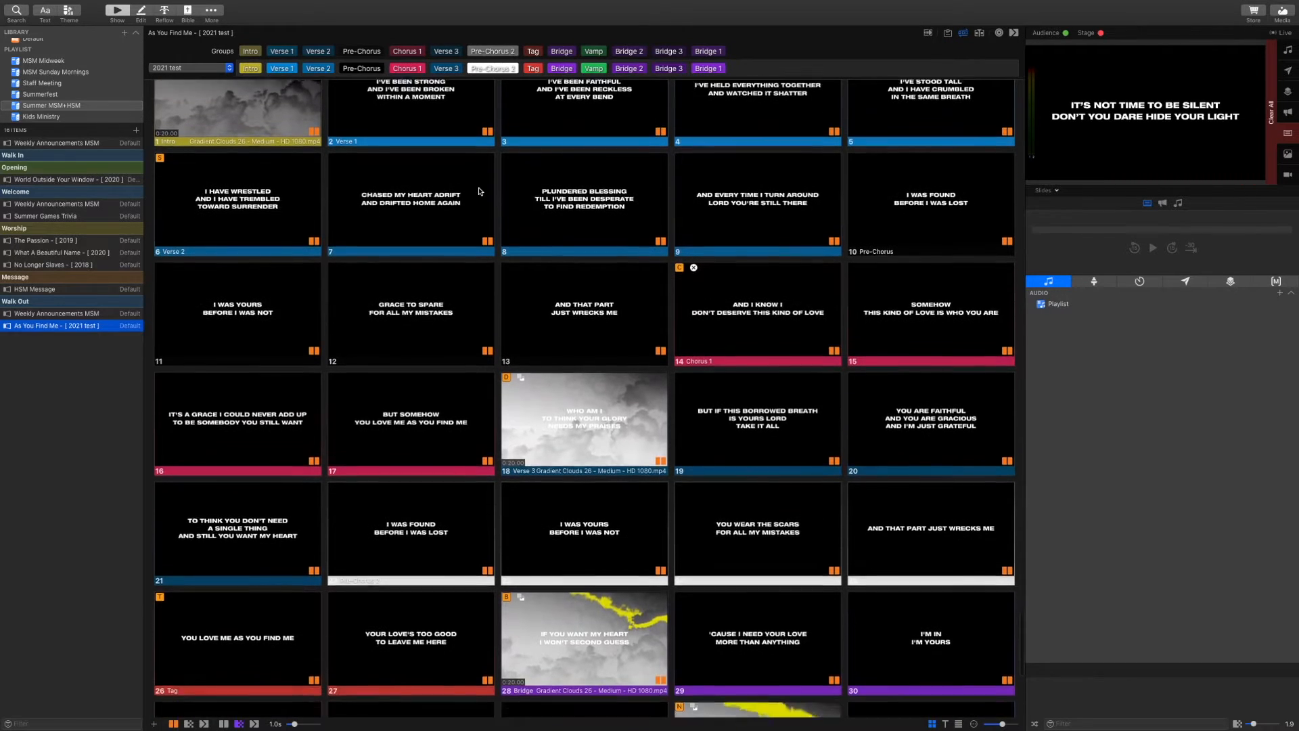
{"action": "scroll", "coordinate": [480, 192], "scroll_direction": "up", "scroll_amount": 3}
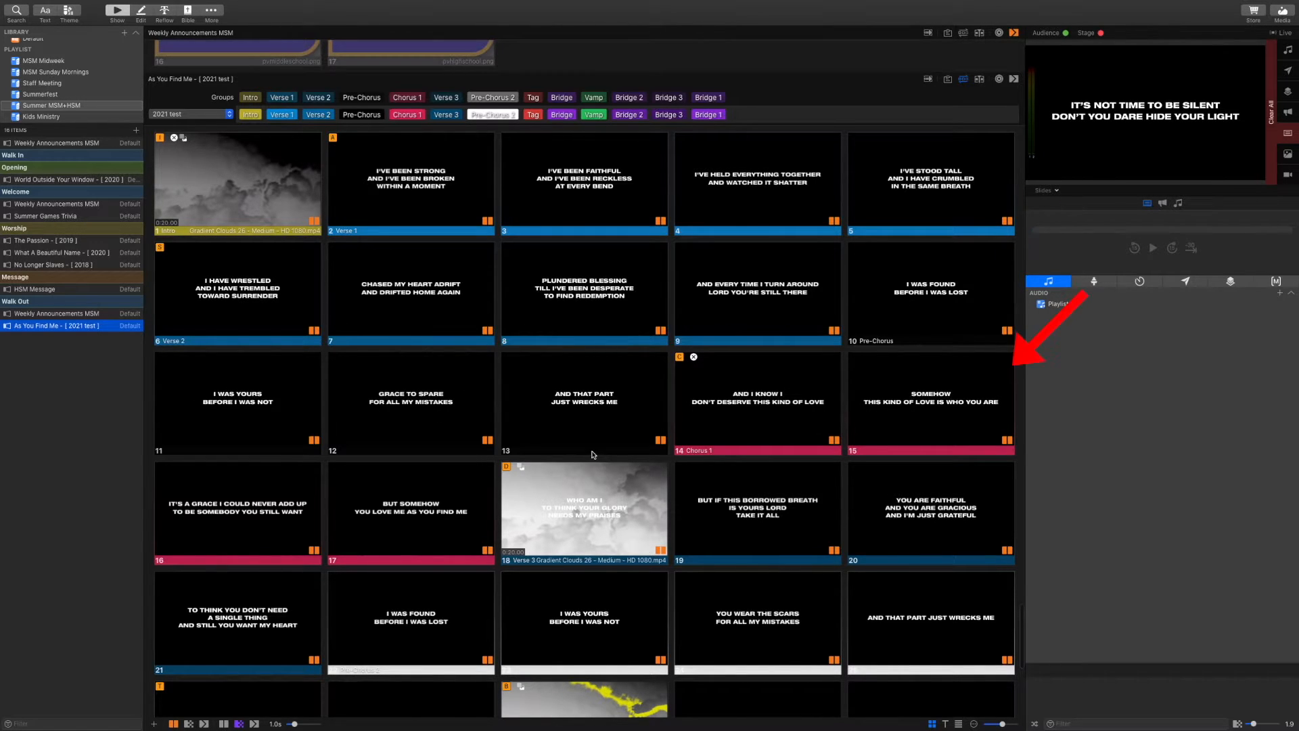
{"action": "scroll", "coordinate": [593, 453], "scroll_direction": "down", "scroll_amount": 5}
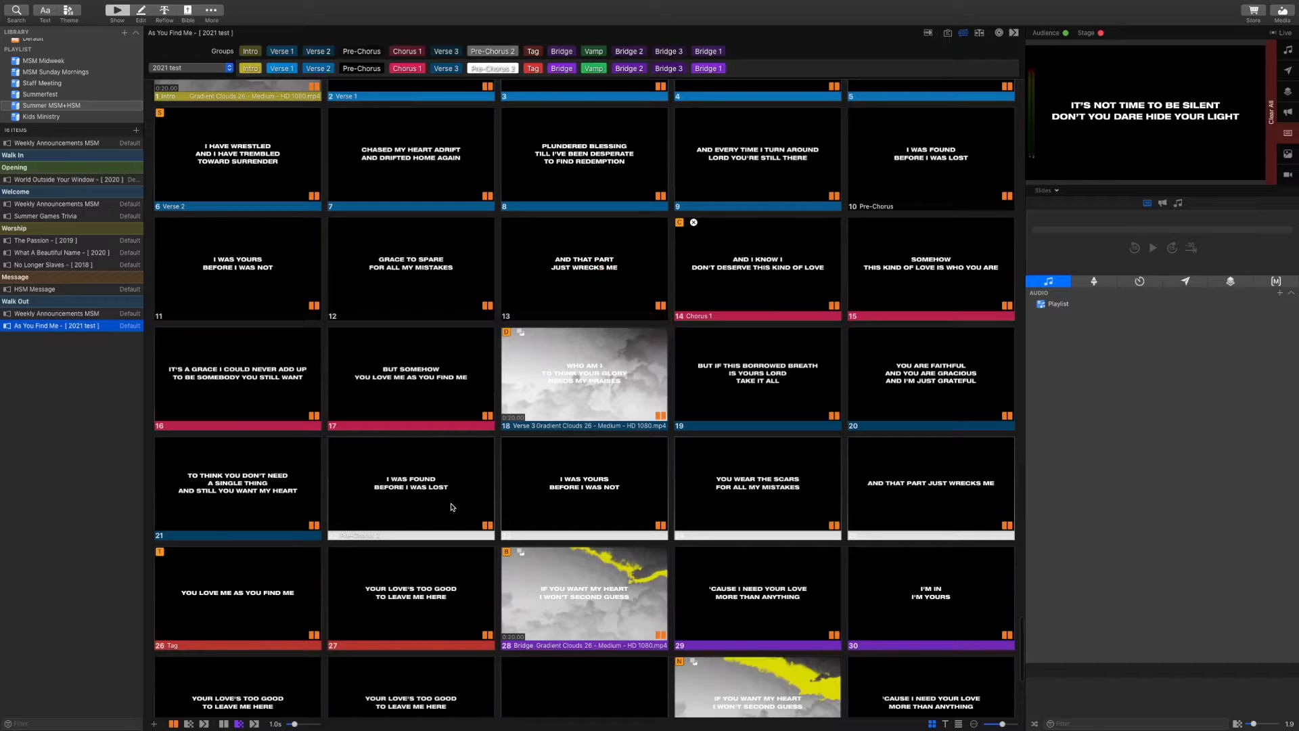
{"action": "scroll", "coordinate": [548, 563], "scroll_direction": "down", "scroll_amount": 2}
{"action": "scroll", "coordinate": [548, 563], "scroll_direction": "down", "scroll_amount": 2}
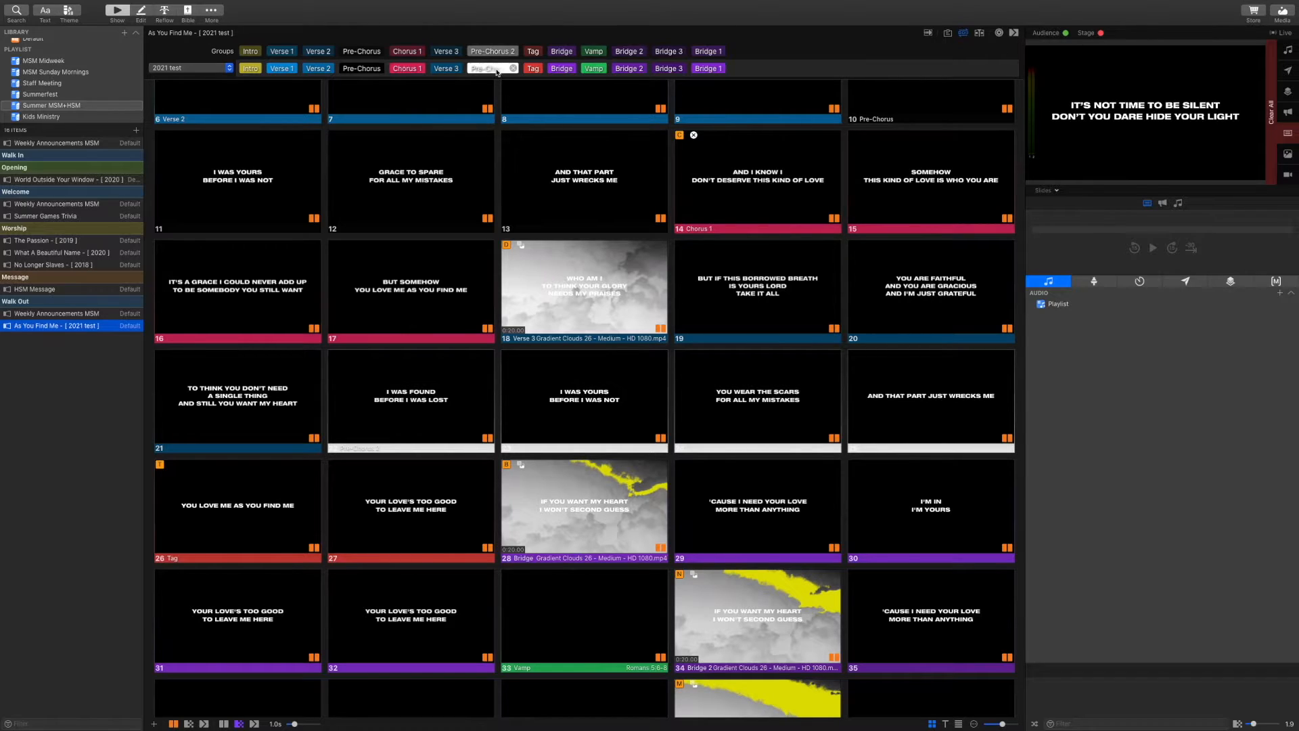
Insert Chorus 1 after Pre-Chorus 2 in As You Find Me's arrangement, then send slide 29 and the Tag live
{"action": "left_click", "coordinate": [728, 190]}
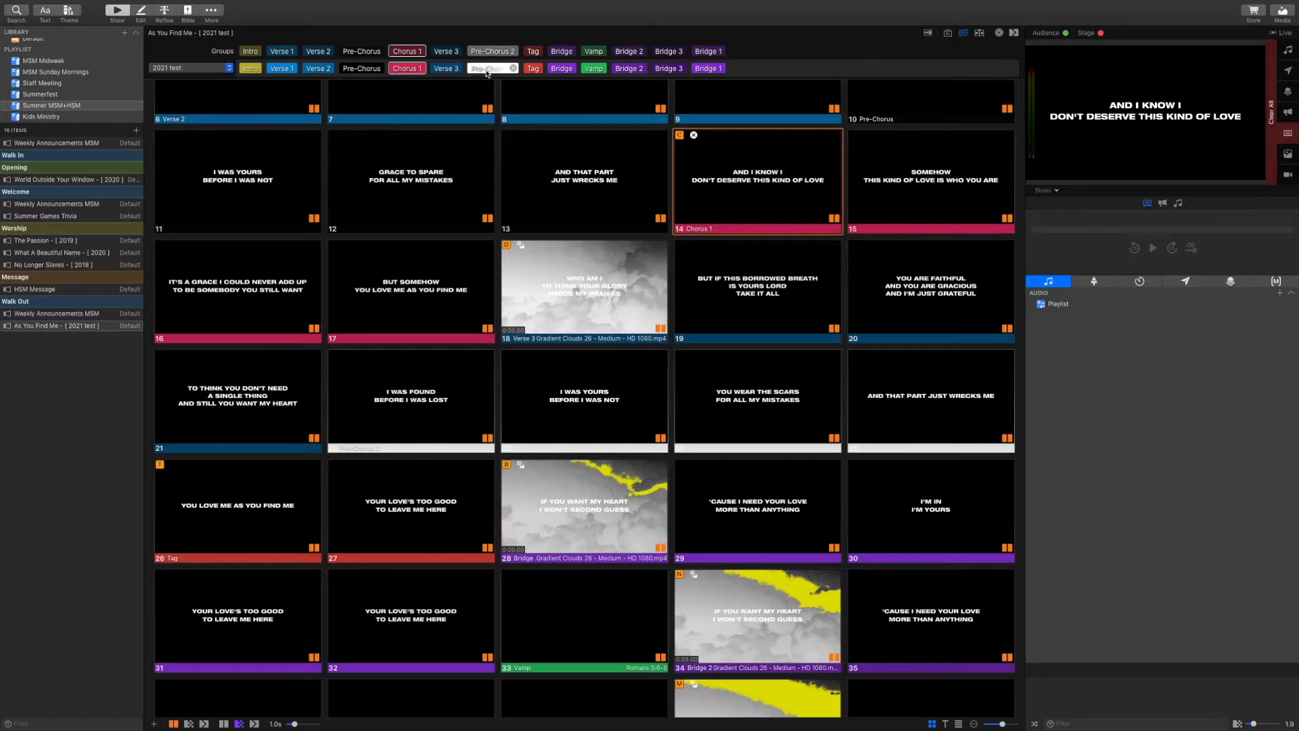
{"action": "left_click", "coordinate": [412, 51]}
{"action": "left_click_drag", "start_coordinate": [412, 51], "coordinate": [523, 70]}
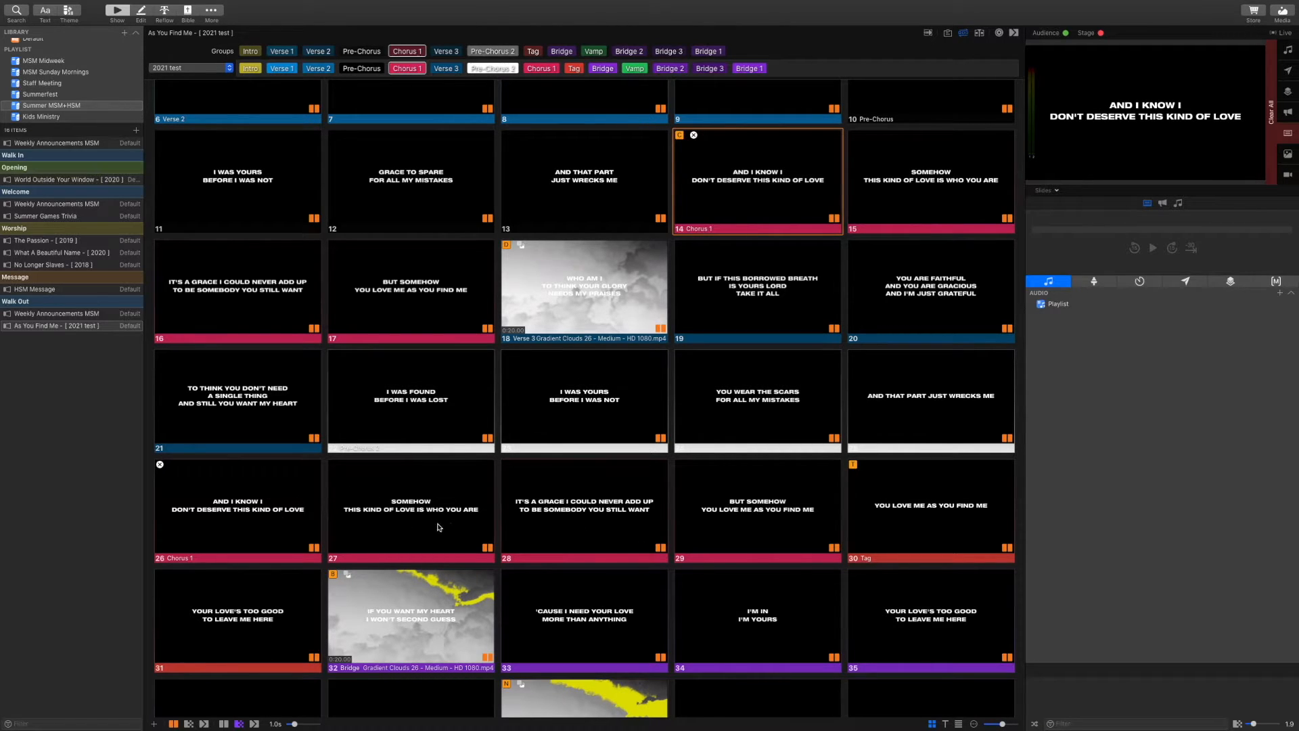
{"action": "scroll", "coordinate": [433, 524], "scroll_direction": "down", "scroll_amount": 2}
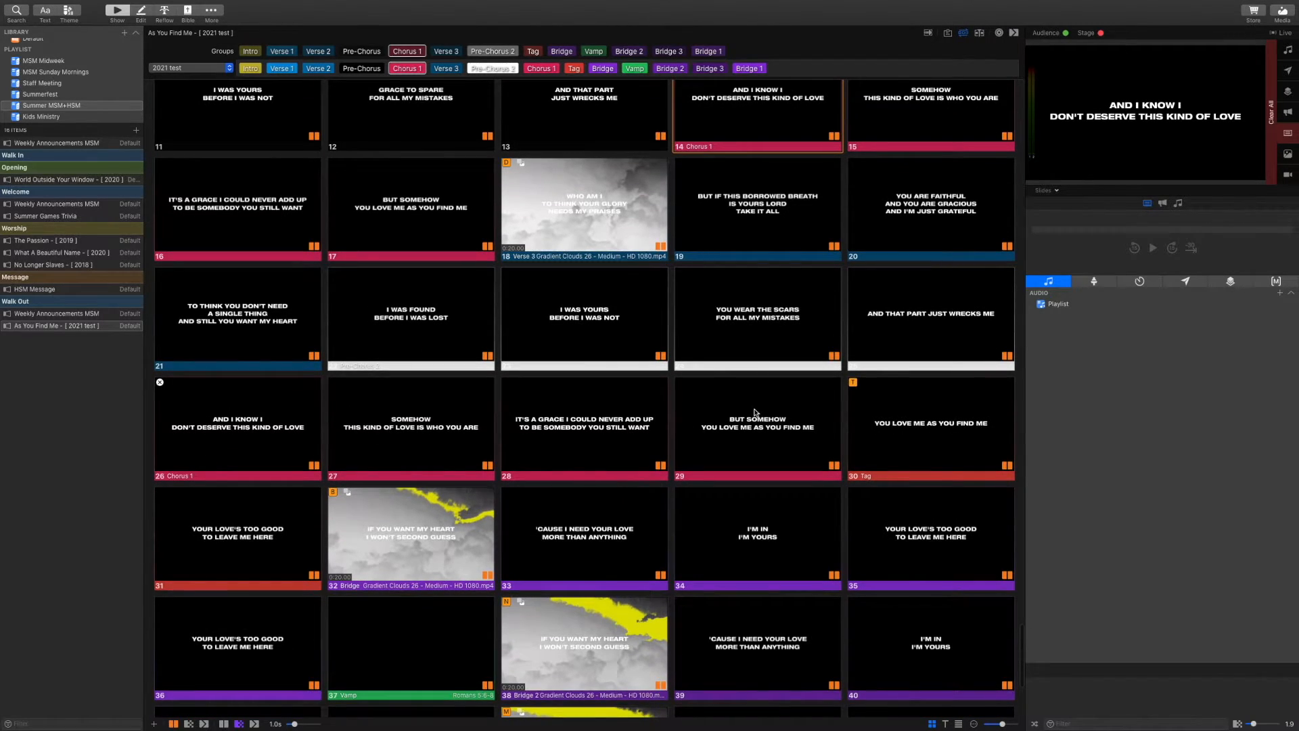
{"action": "left_click", "coordinate": [757, 416]}
{"action": "left_click", "coordinate": [919, 418]}
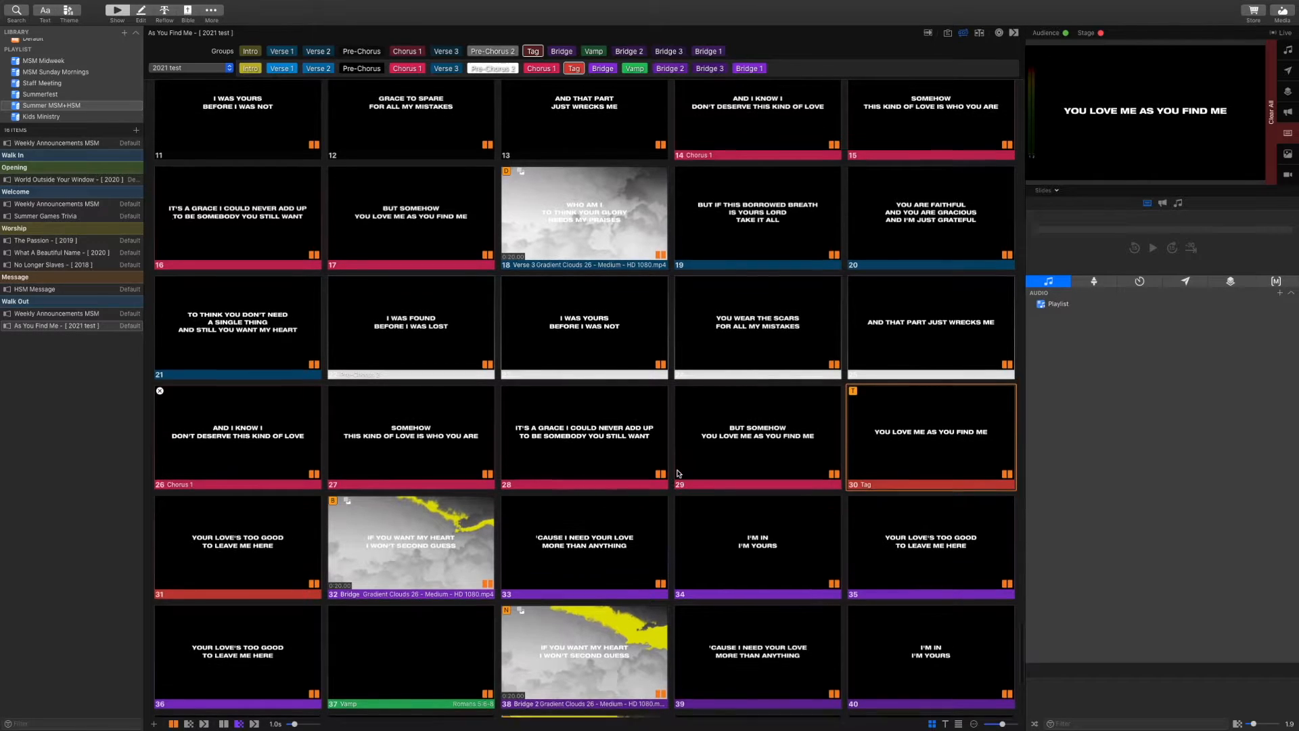
{"action": "scroll", "coordinate": [678, 473], "scroll_direction": "up", "scroll_amount": 1}
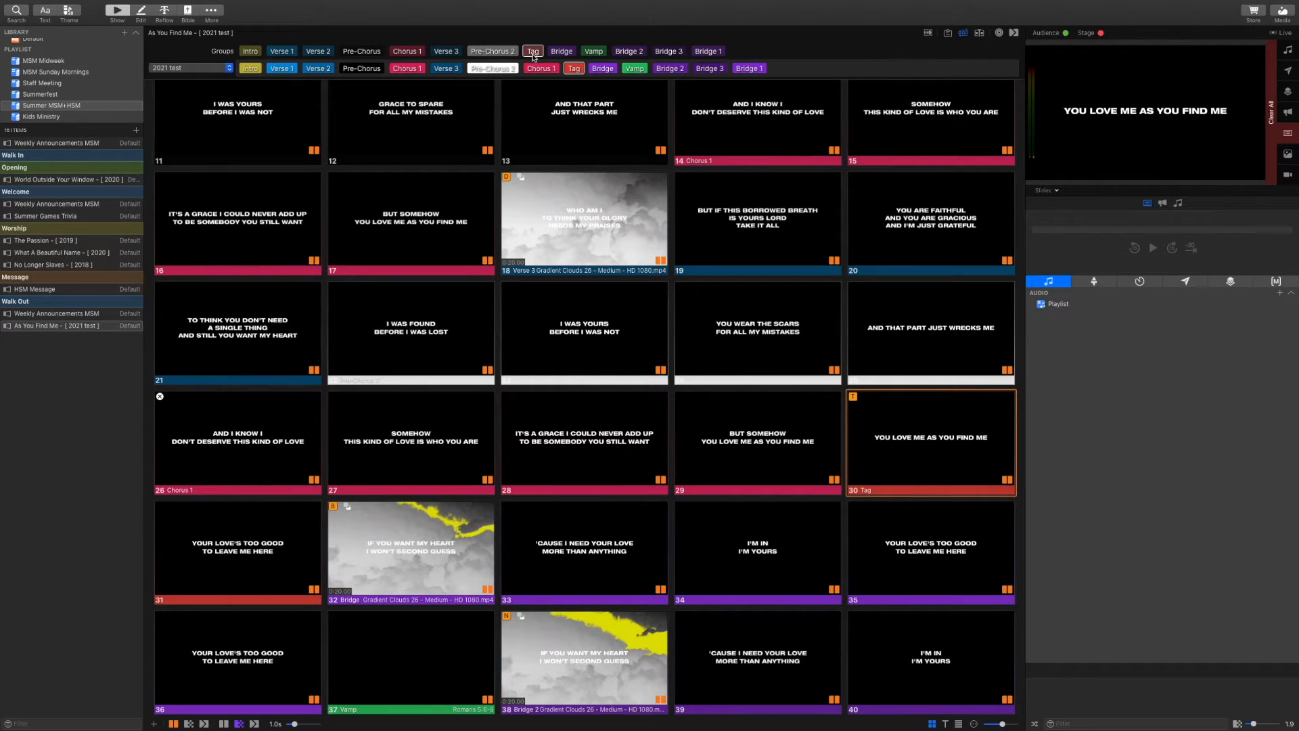
Add another Tag to the arrangement and a second Bridge ahead of the Vamp
{"action": "left_click_drag", "start_coordinate": [534, 51], "coordinate": [621, 65]}
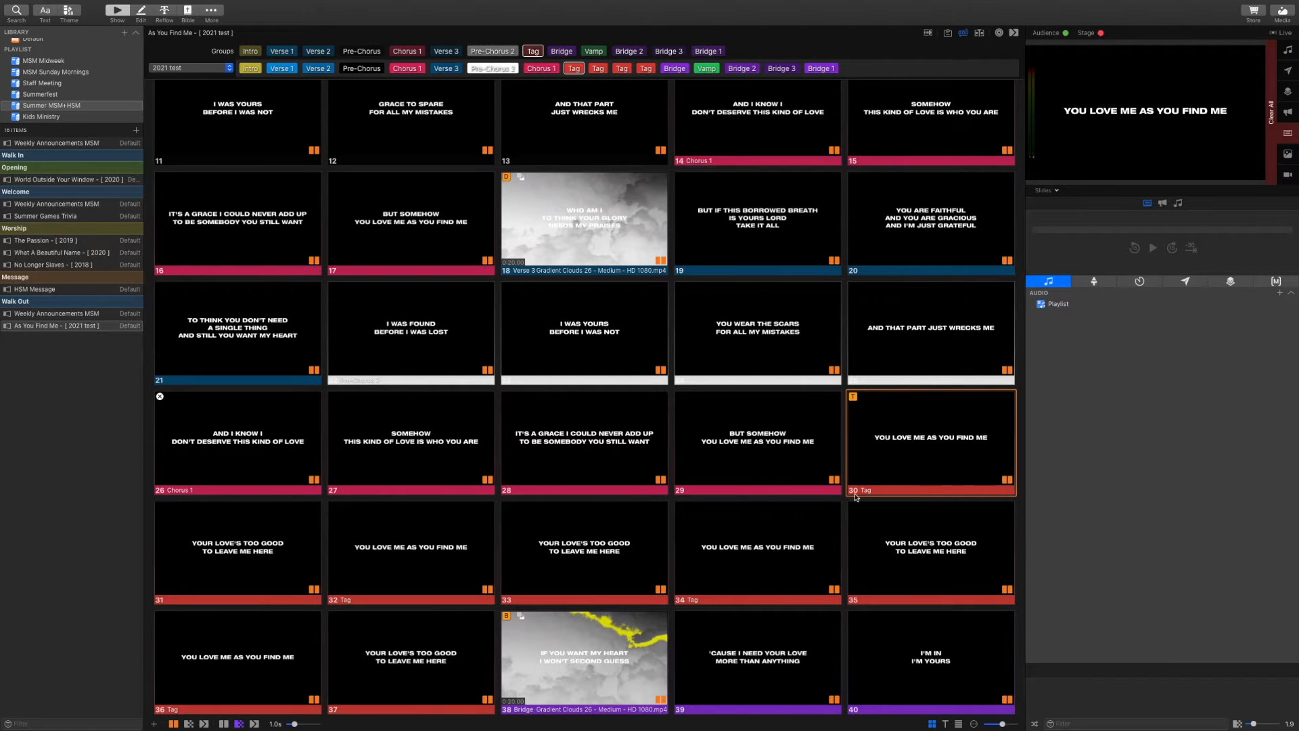
{"action": "scroll", "coordinate": [560, 599], "scroll_direction": "down", "scroll_amount": 5}
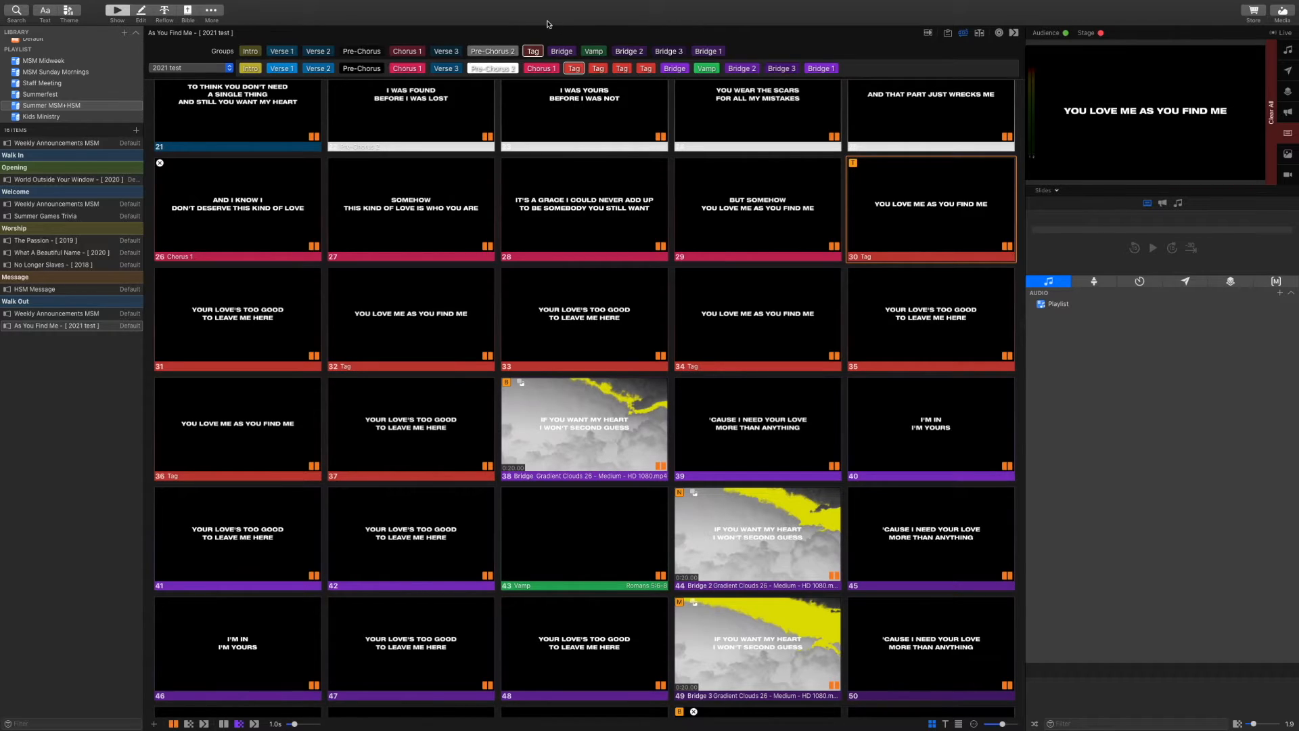
{"action": "left_click_drag", "start_coordinate": [566, 52], "coordinate": [688, 72]}
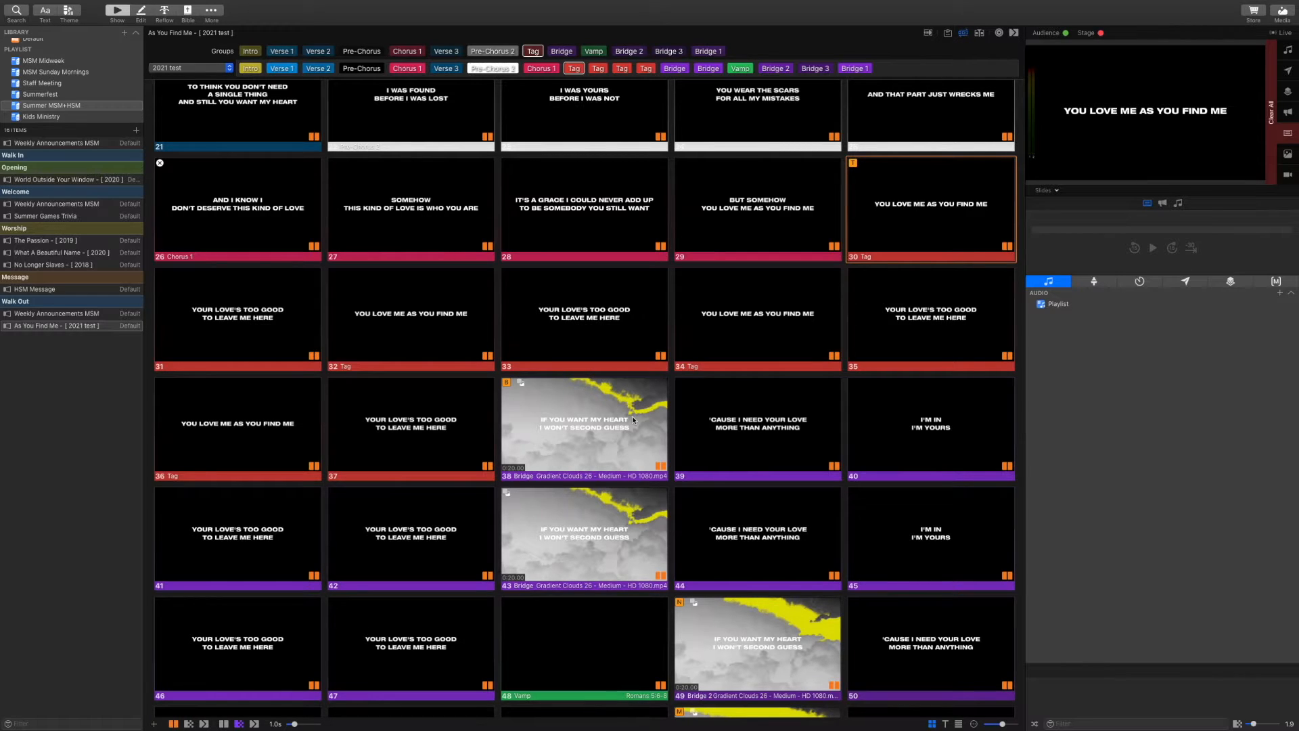
{"action": "scroll", "coordinate": [631, 415], "scroll_direction": "down", "scroll_amount": 3}
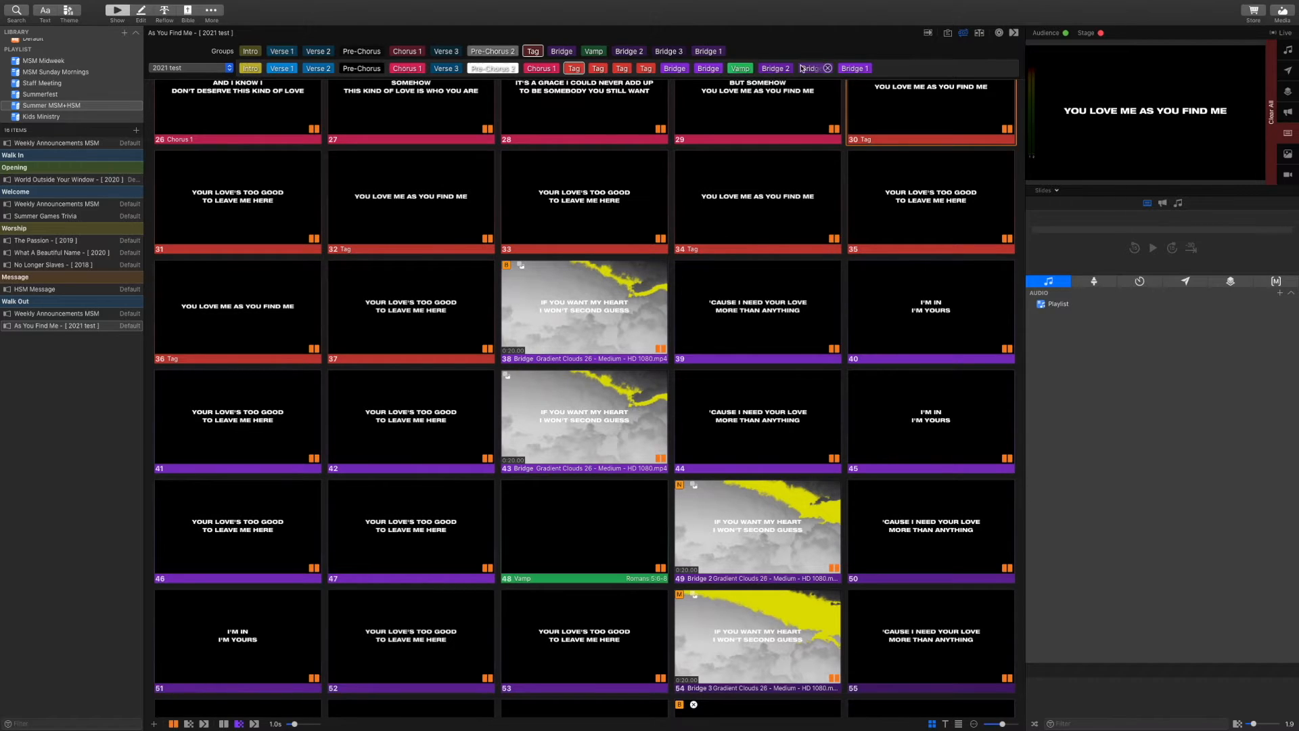
Remove Bridge 2, Bridge 3 and Bridge 1 so As You Find Me's arrangement closes on the Vamp
{"action": "left_click", "coordinate": [788, 68]}
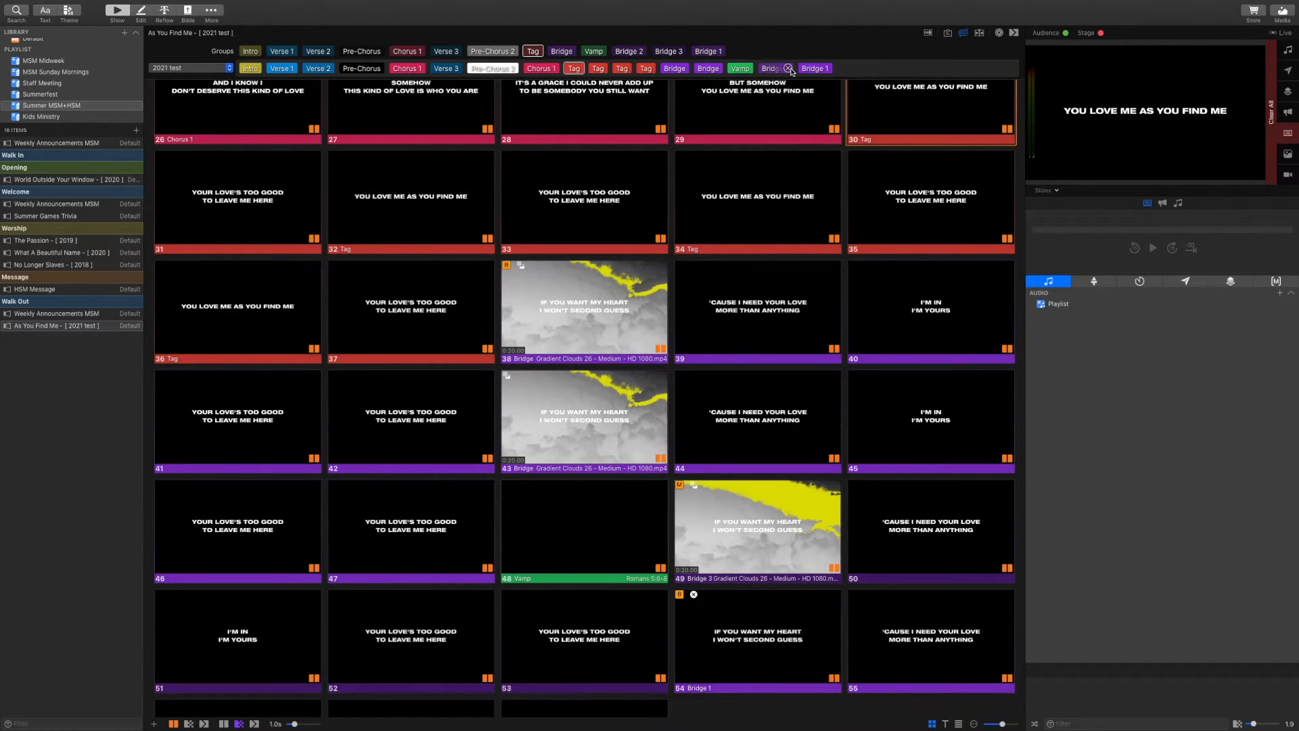
{"action": "left_click", "coordinate": [788, 68]}
{"action": "left_click", "coordinate": [787, 68]}
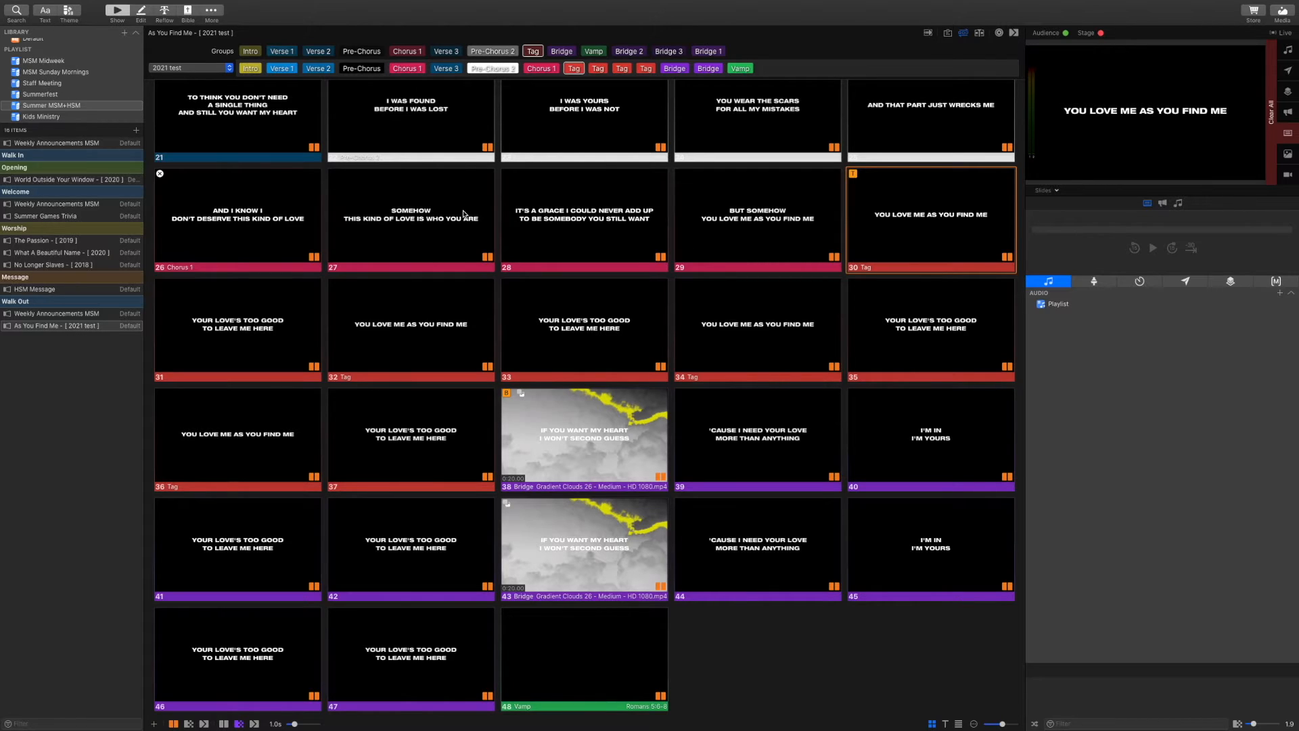
{"action": "scroll", "coordinate": [467, 223], "scroll_direction": "up", "scroll_amount": 3}
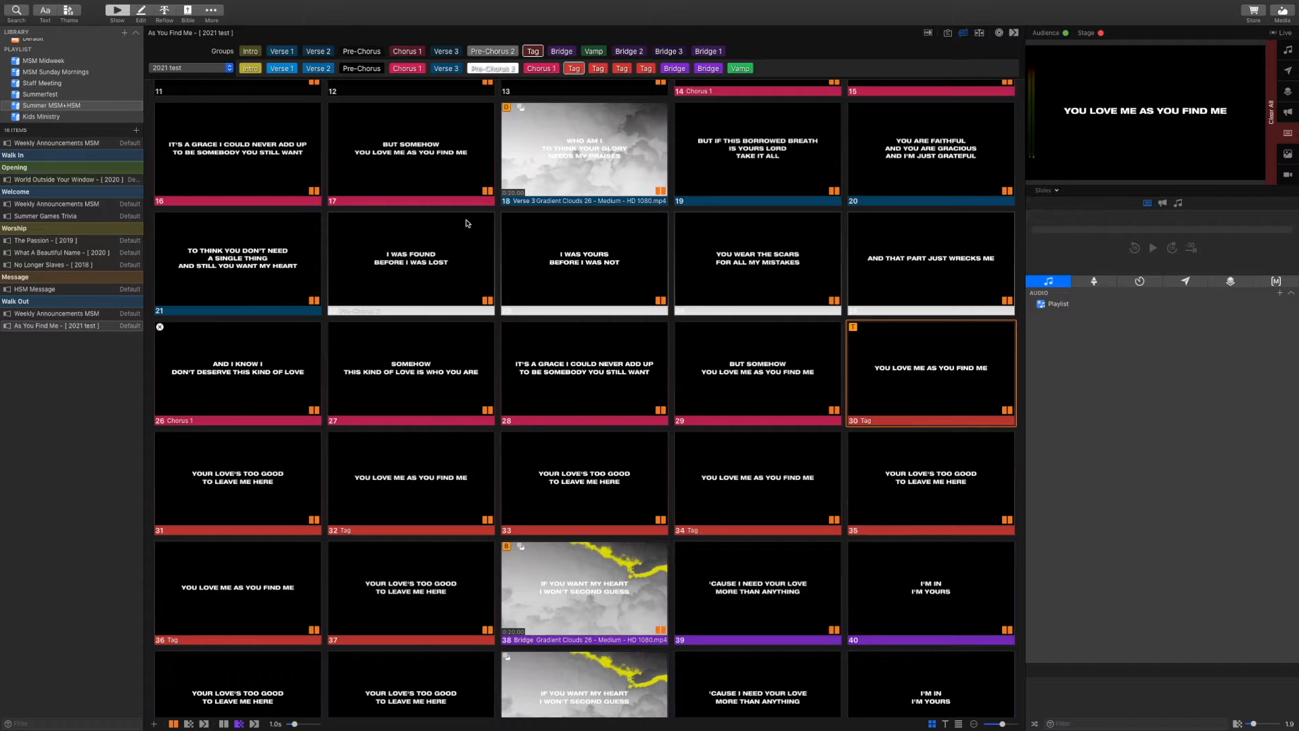
{"action": "scroll", "coordinate": [466, 223], "scroll_direction": "up", "scroll_amount": 5}
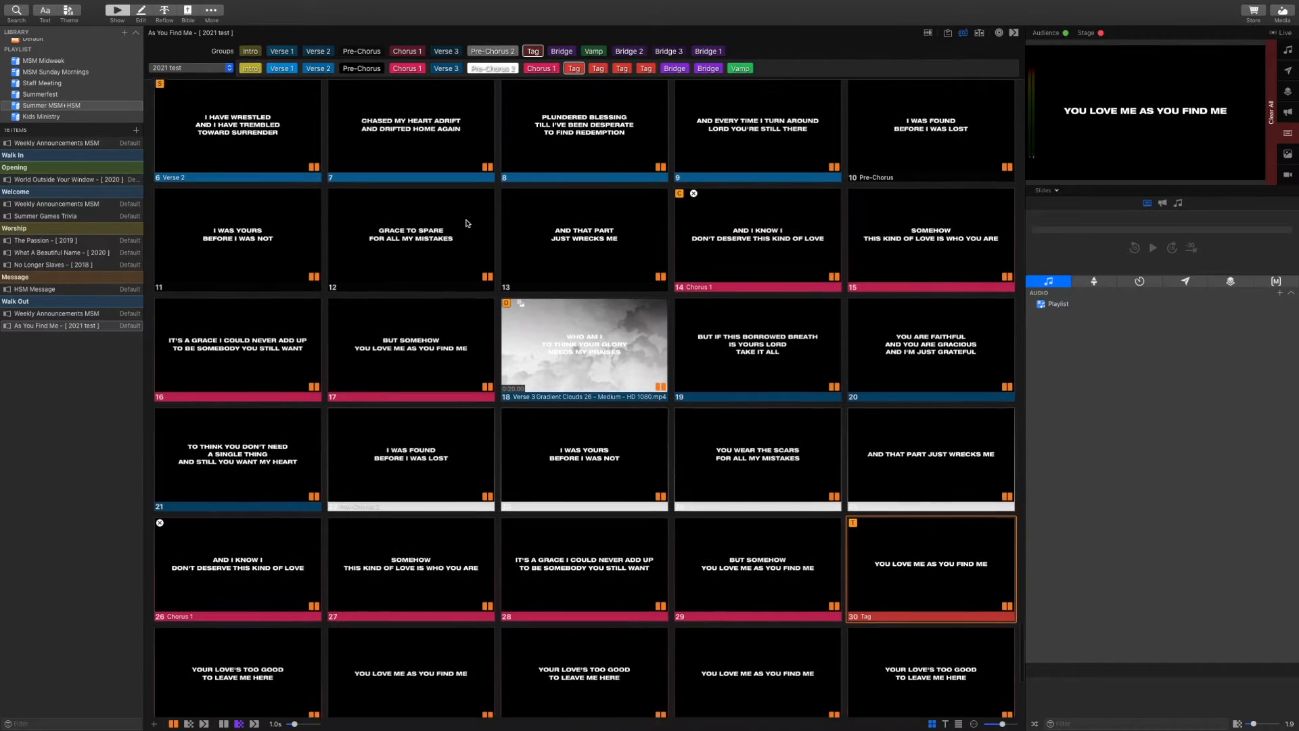
{"action": "scroll", "coordinate": [466, 224], "scroll_direction": "up", "scroll_amount": 2}
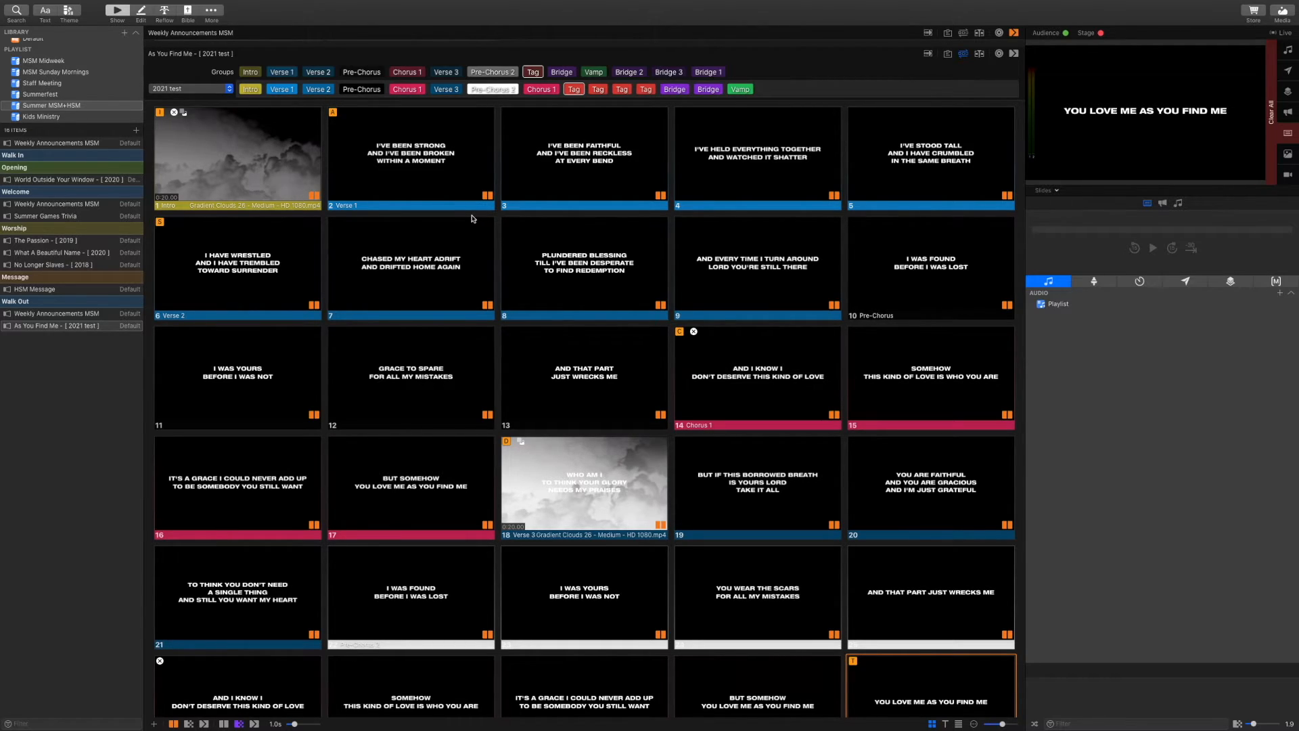
{"action": "scroll", "coordinate": [472, 219], "scroll_direction": "up", "scroll_amount": 20}
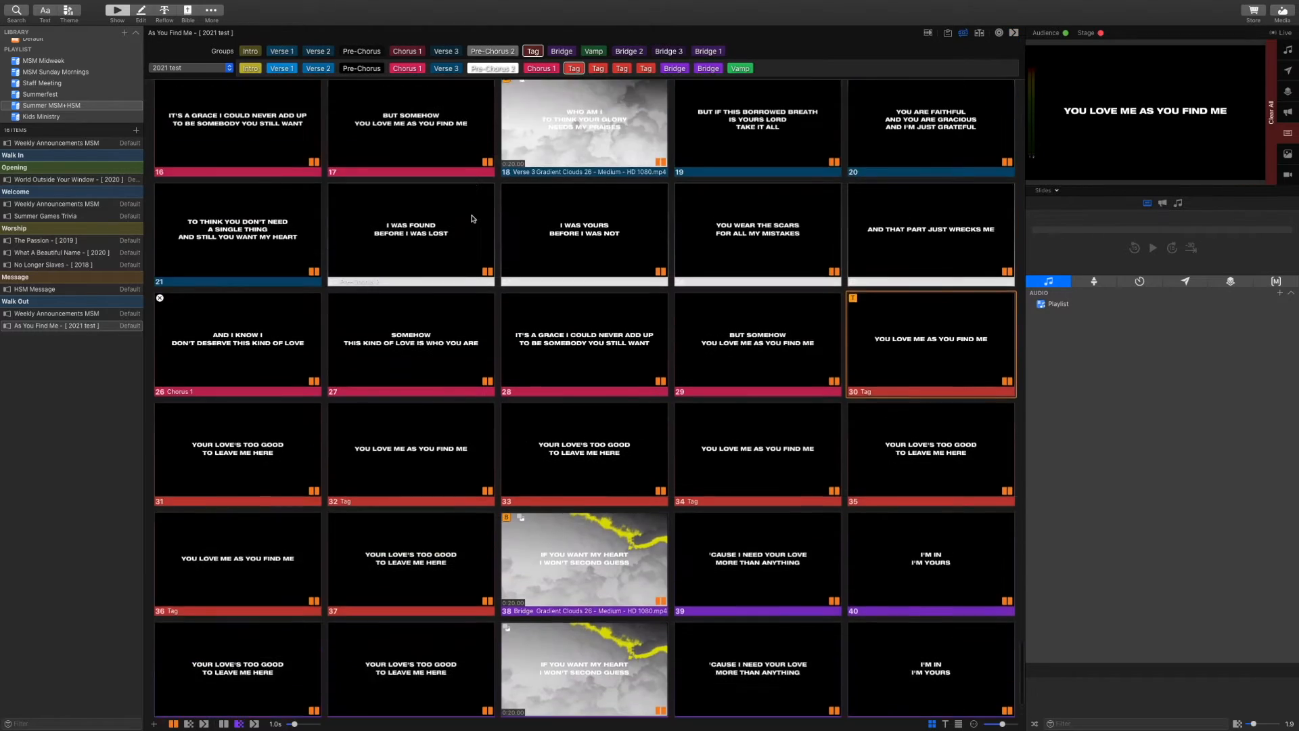
{"action": "scroll", "coordinate": [472, 219], "scroll_direction": "up", "scroll_amount": 15}
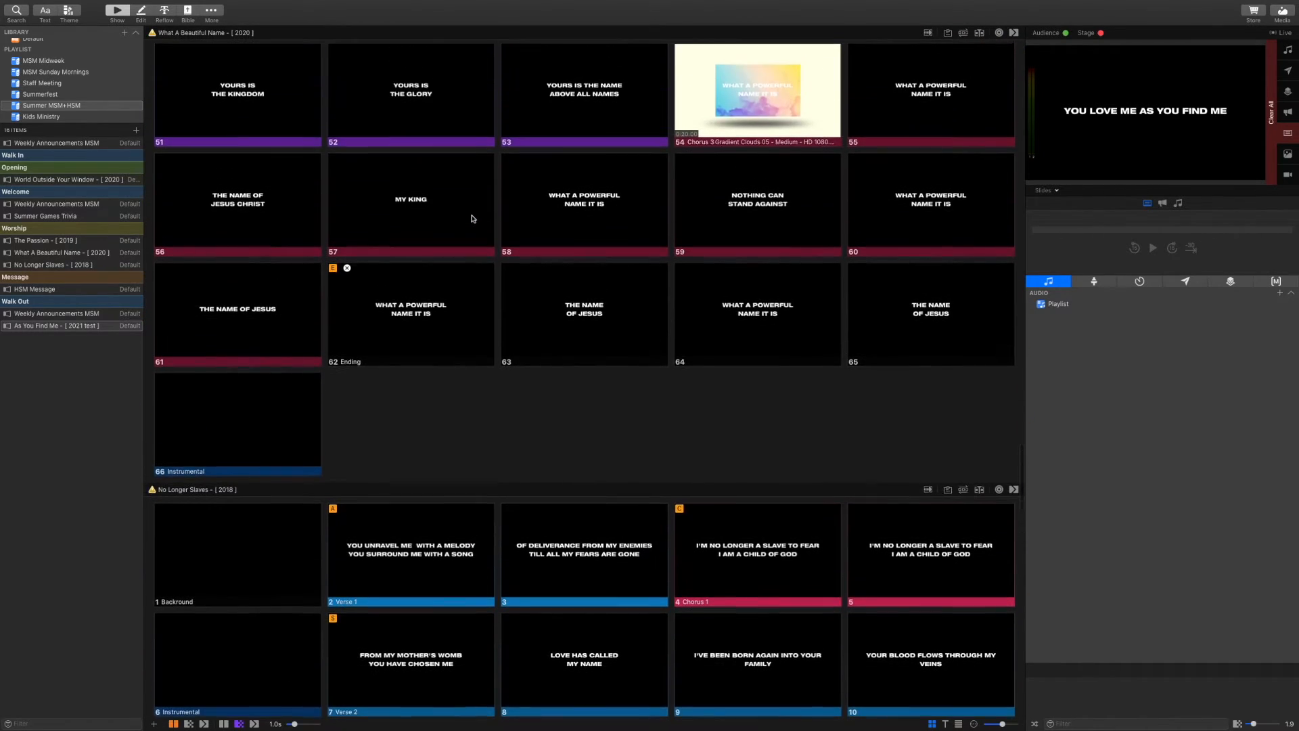
{"action": "scroll", "coordinate": [472, 218], "scroll_direction": "down", "scroll_amount": 20}
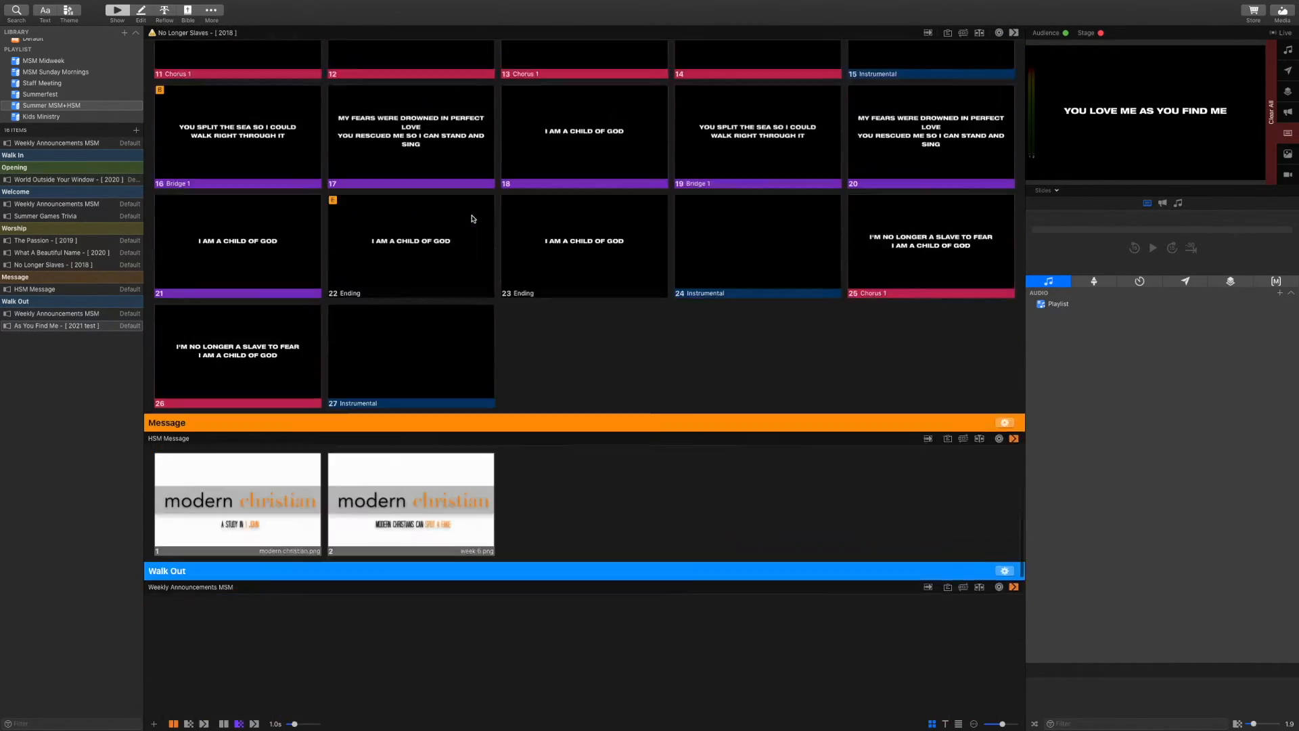
{"action": "scroll", "coordinate": [473, 219], "scroll_direction": "up", "scroll_amount": 5}
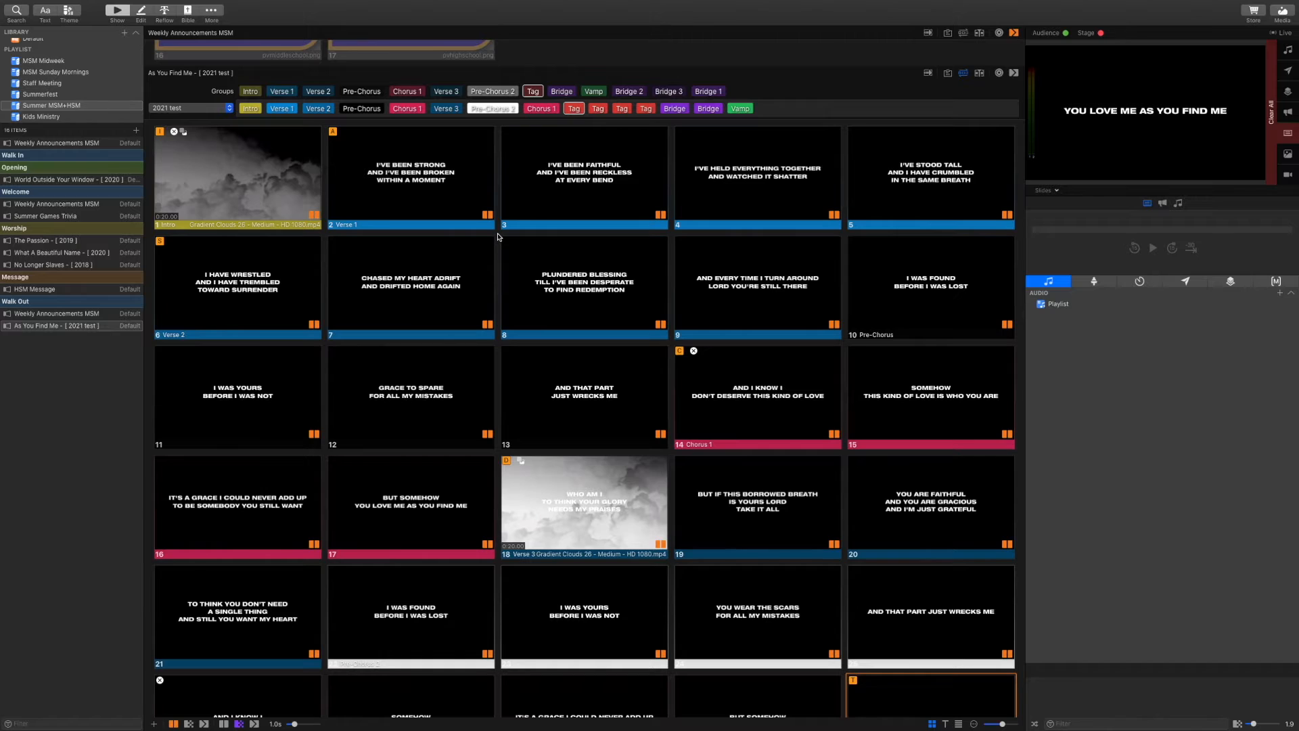
{"action": "scroll", "coordinate": [365, 251], "scroll_direction": "down", "scroll_amount": 1}
{"action": "scroll", "coordinate": [365, 251], "scroll_direction": "down", "scroll_amount": 2}
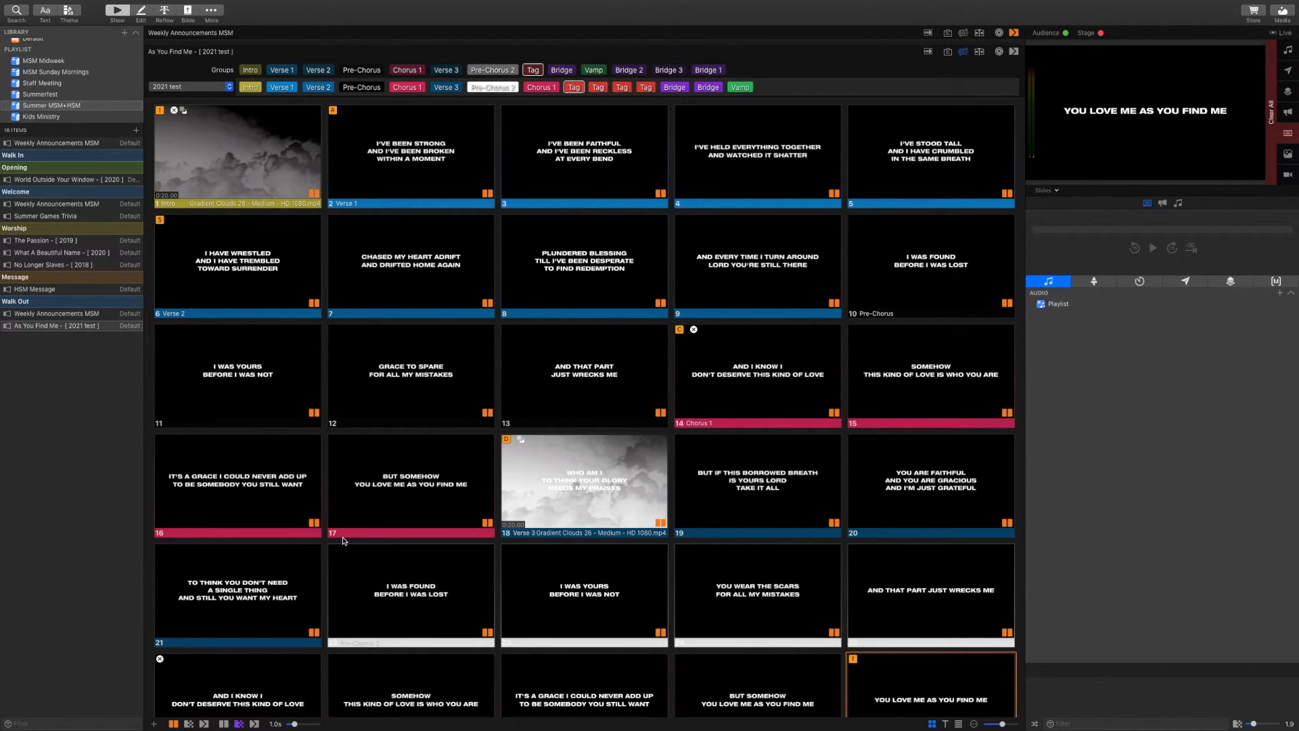
Apply the 2021 collection's Worship Lyrics 2020 theme to the As You Find Me slides
{"action": "mouse_move", "coordinate": [77, 4]}
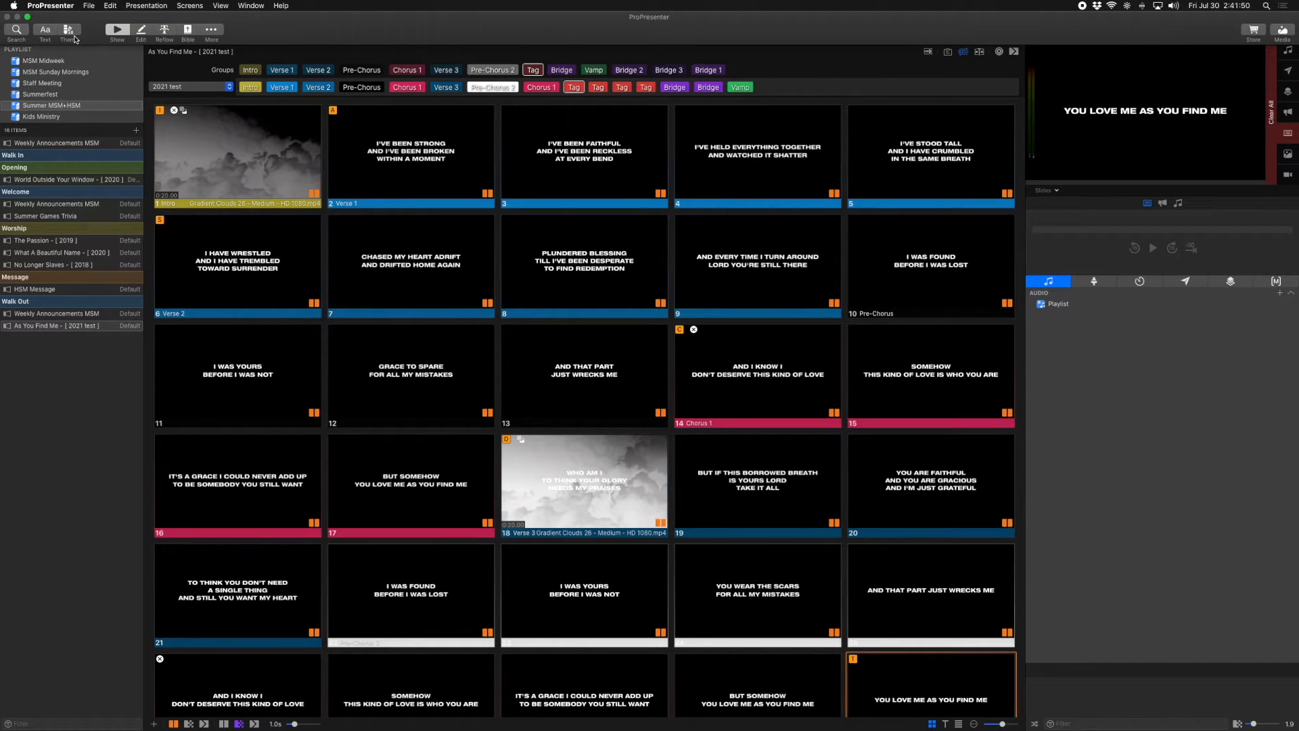
{"action": "left_click", "coordinate": [72, 33]}
{"action": "mouse_move", "coordinate": [76, 43]}
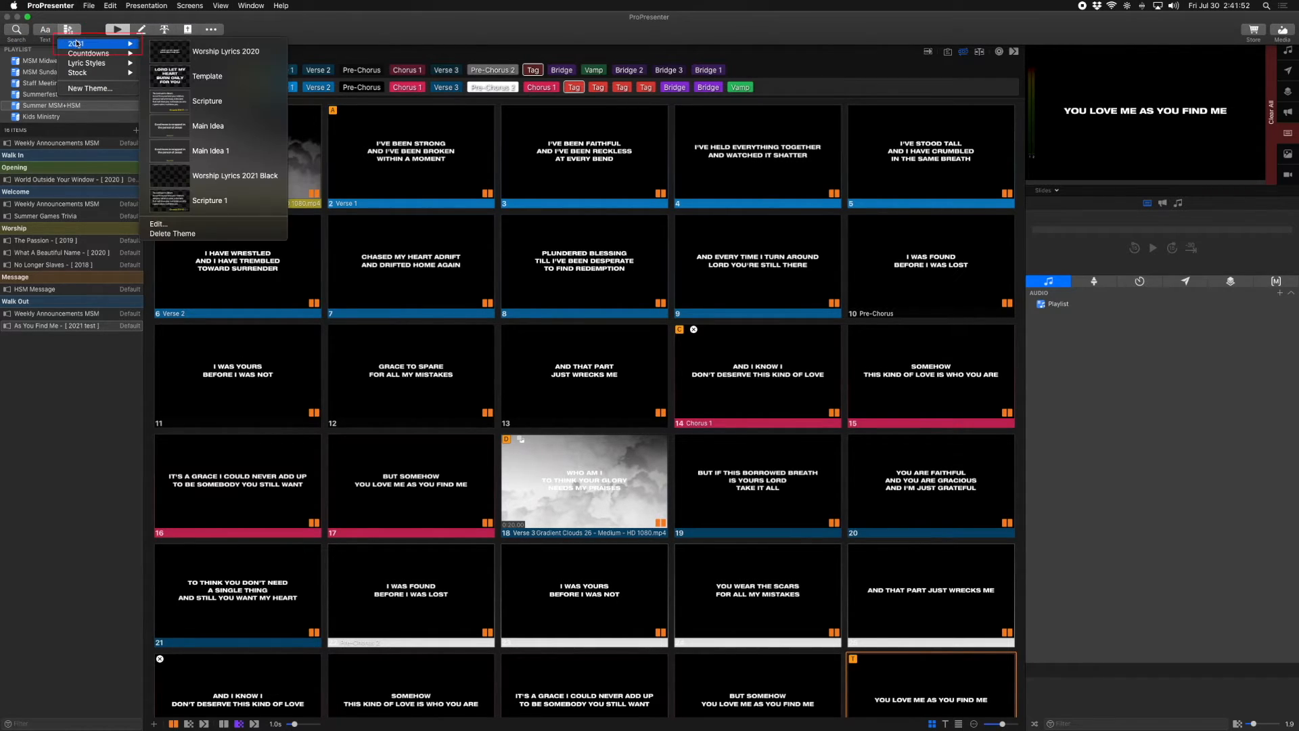
{"action": "left_click", "coordinate": [185, 53]}
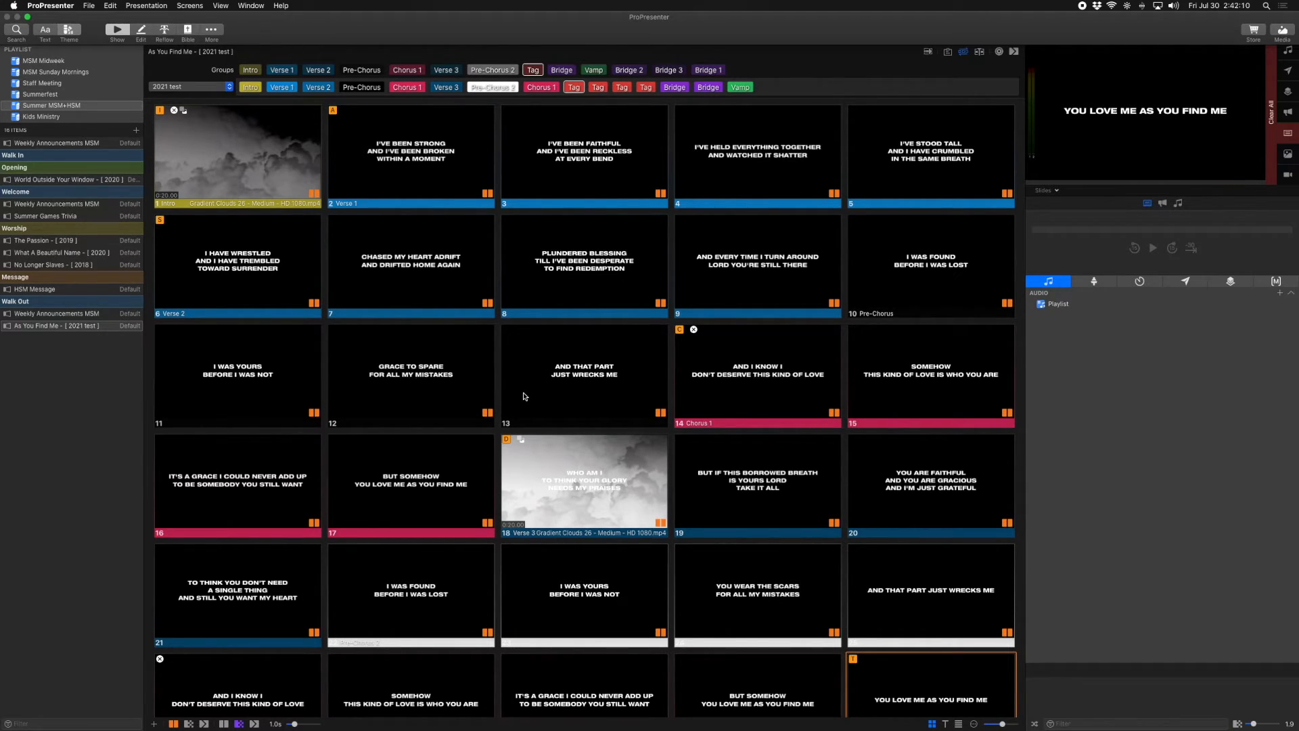
Go back to the playlist show view and select No Longer Slaves to show its 2018 arrangement
{"action": "scroll", "coordinate": [441, 563], "scroll_direction": "down", "scroll_amount": 2}
{"action": "scroll", "coordinate": [441, 564], "scroll_direction": "up", "scroll_amount": 15}
{"action": "scroll", "coordinate": [441, 563], "scroll_direction": "up", "scroll_amount": 10}
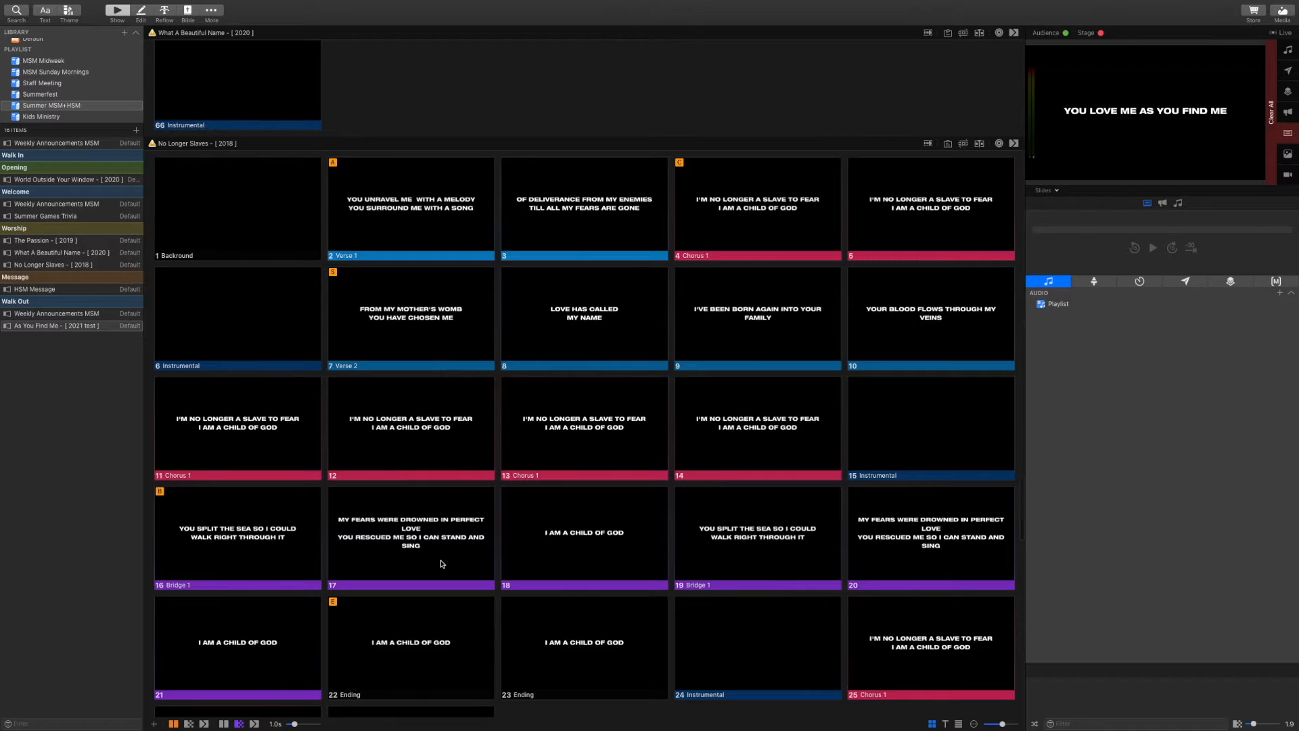
{"action": "scroll", "coordinate": [441, 563], "scroll_direction": "down", "scroll_amount": 2}
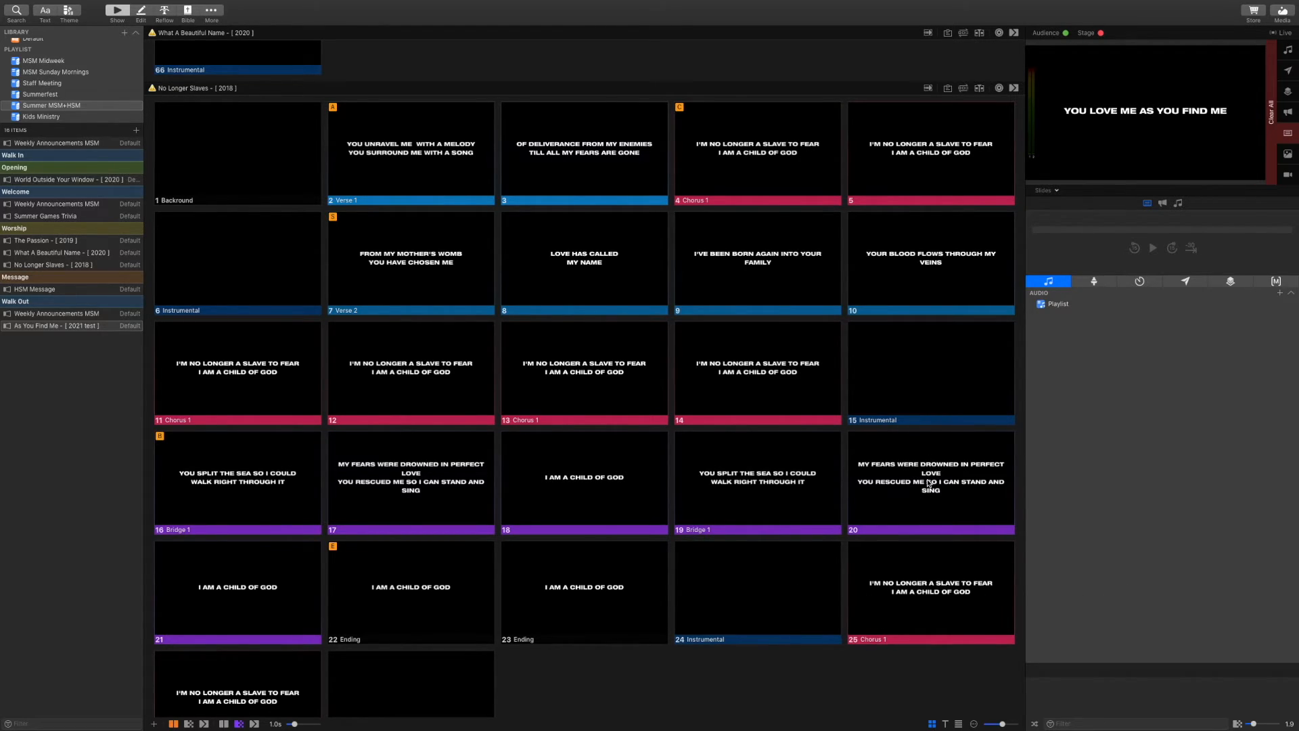
{"action": "left_click", "coordinate": [141, 12]}
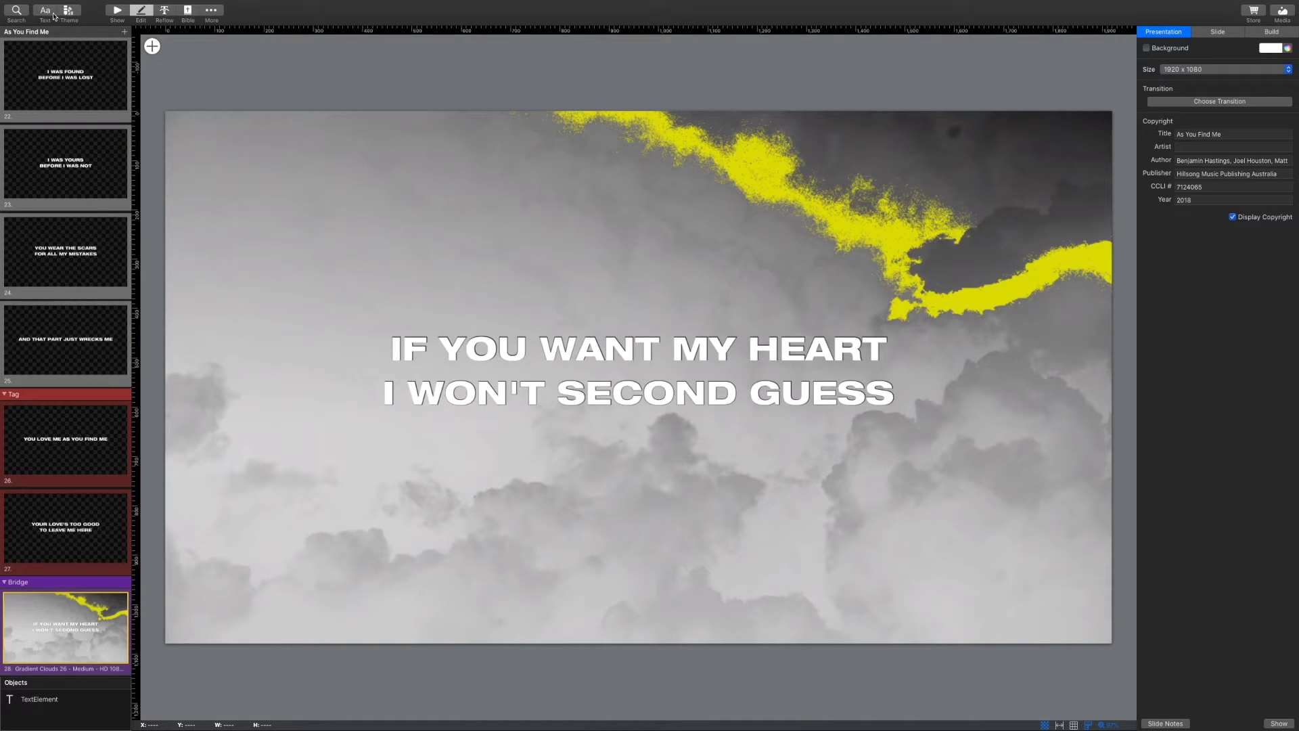
{"action": "left_click", "coordinate": [119, 11]}
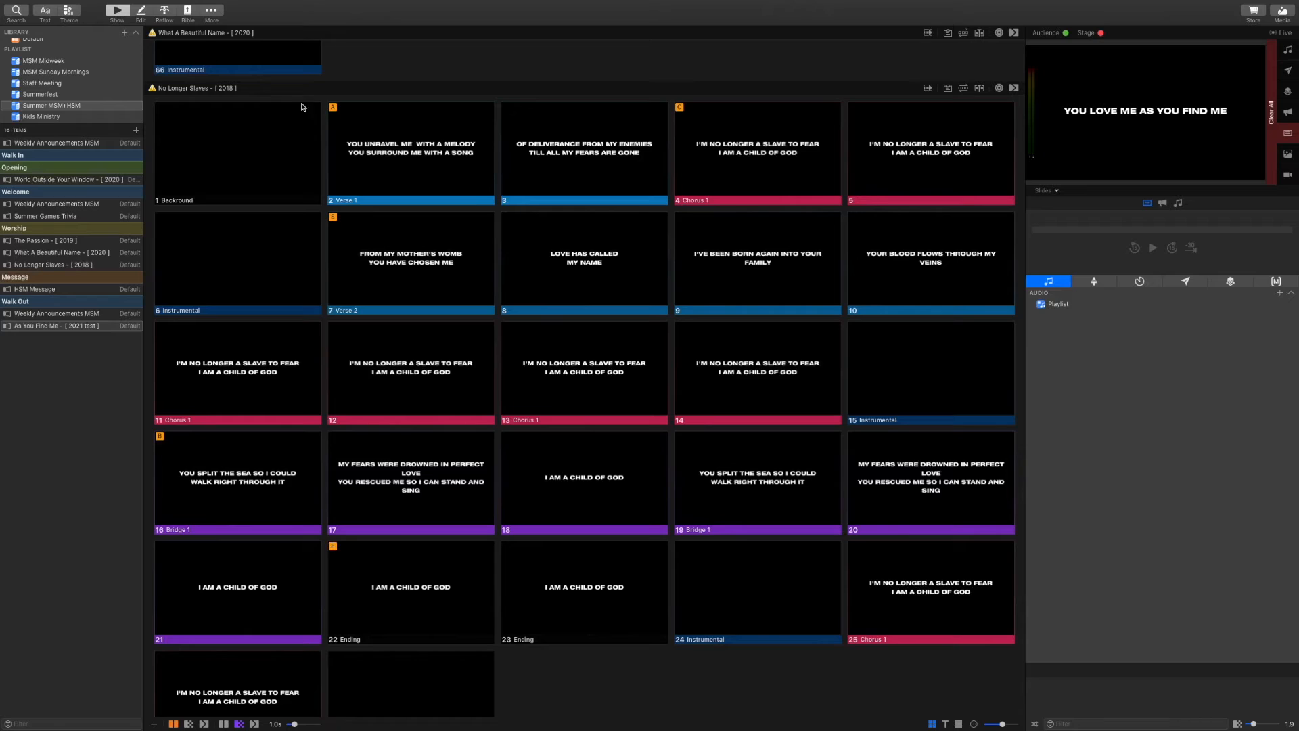
{"action": "left_click", "coordinate": [549, 672]}
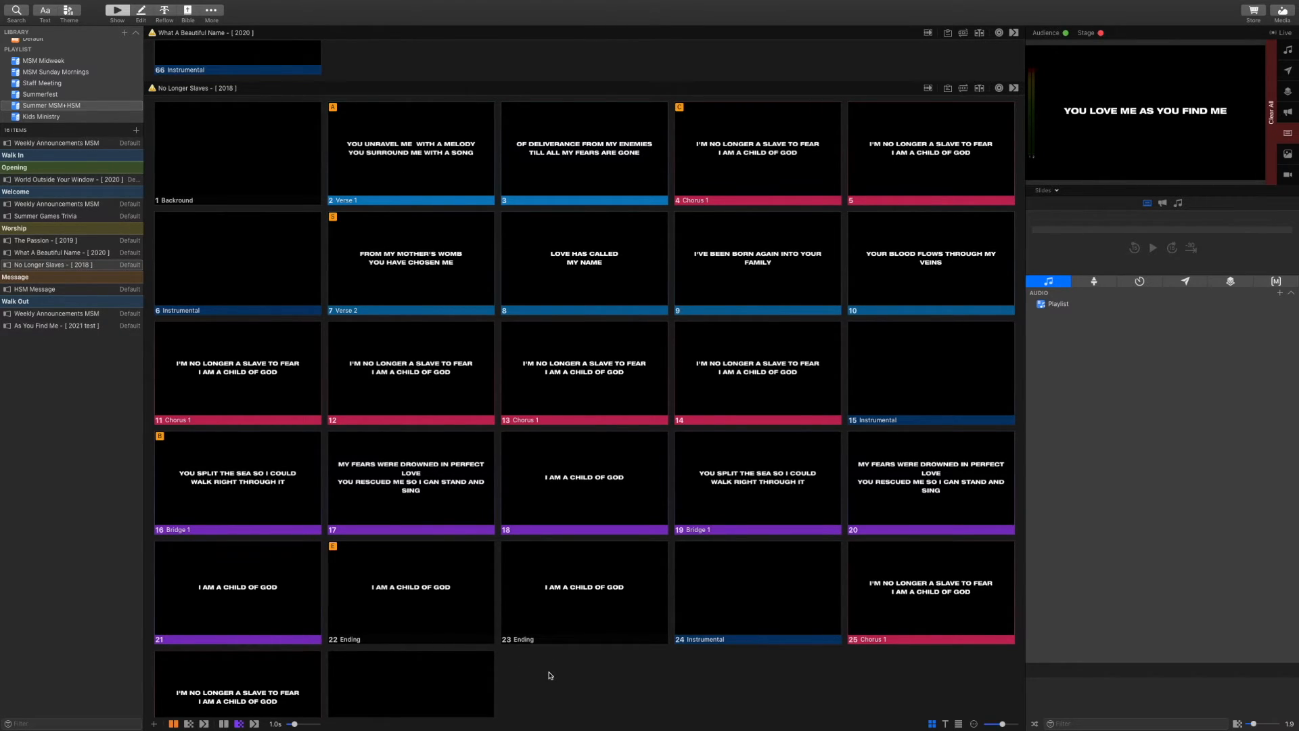
In the No Longer Slaves editor, break slide 9's lyric before INTO and slide 10's before THROUGH
{"action": "left_click", "coordinate": [136, 14]}
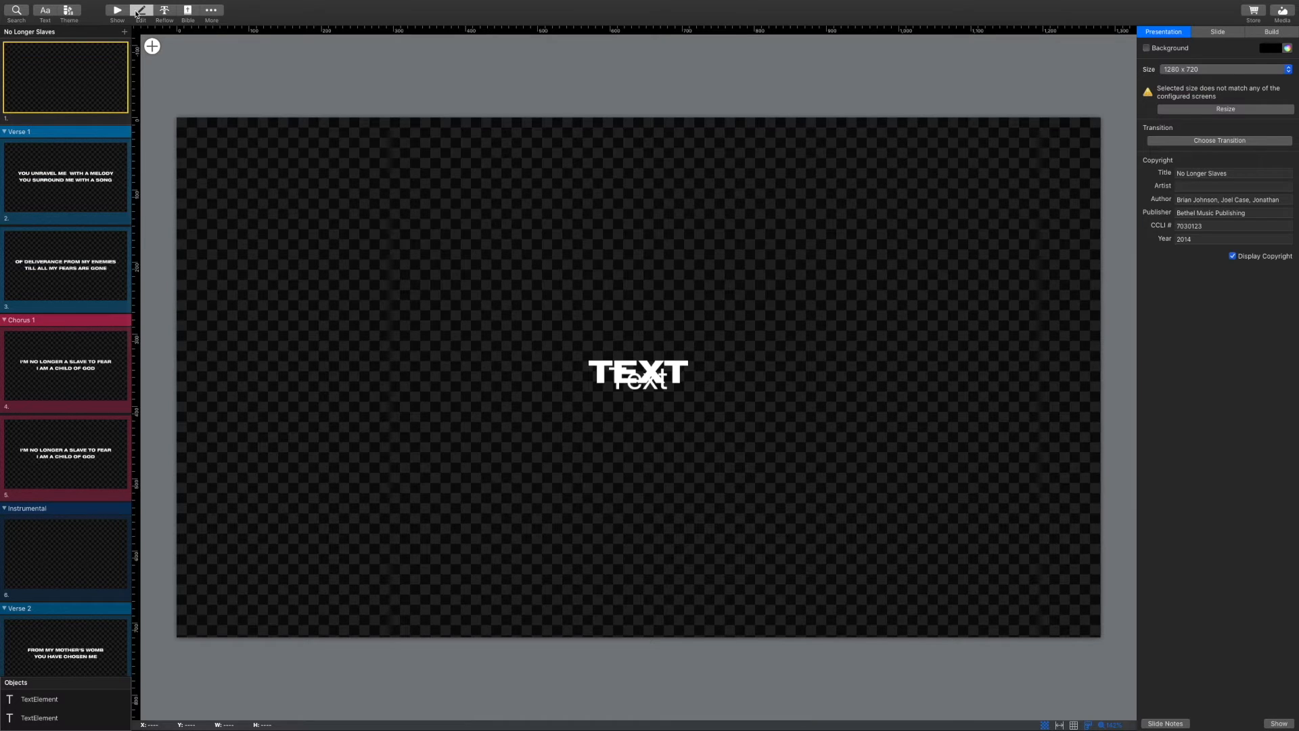
{"action": "scroll", "coordinate": [2, 326], "scroll_direction": "down", "scroll_amount": 5}
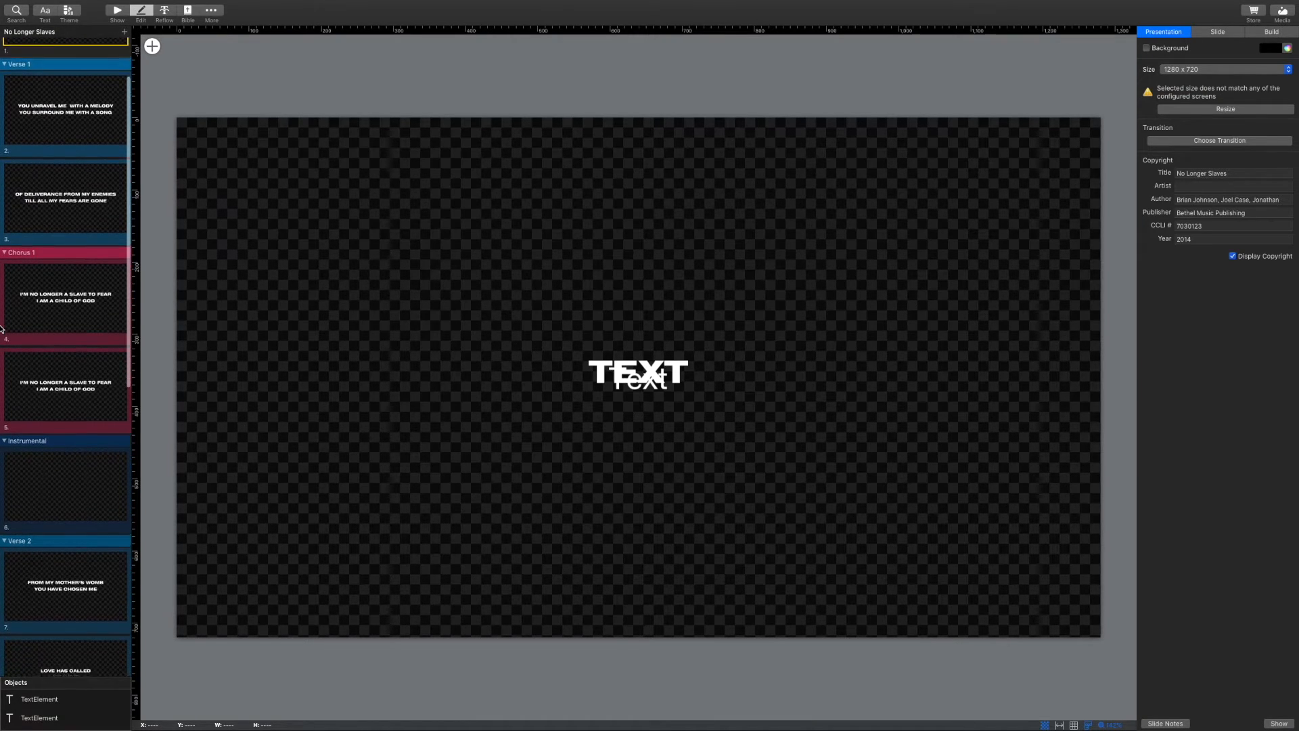
{"action": "scroll", "coordinate": [2, 329], "scroll_direction": "down", "scroll_amount": 8}
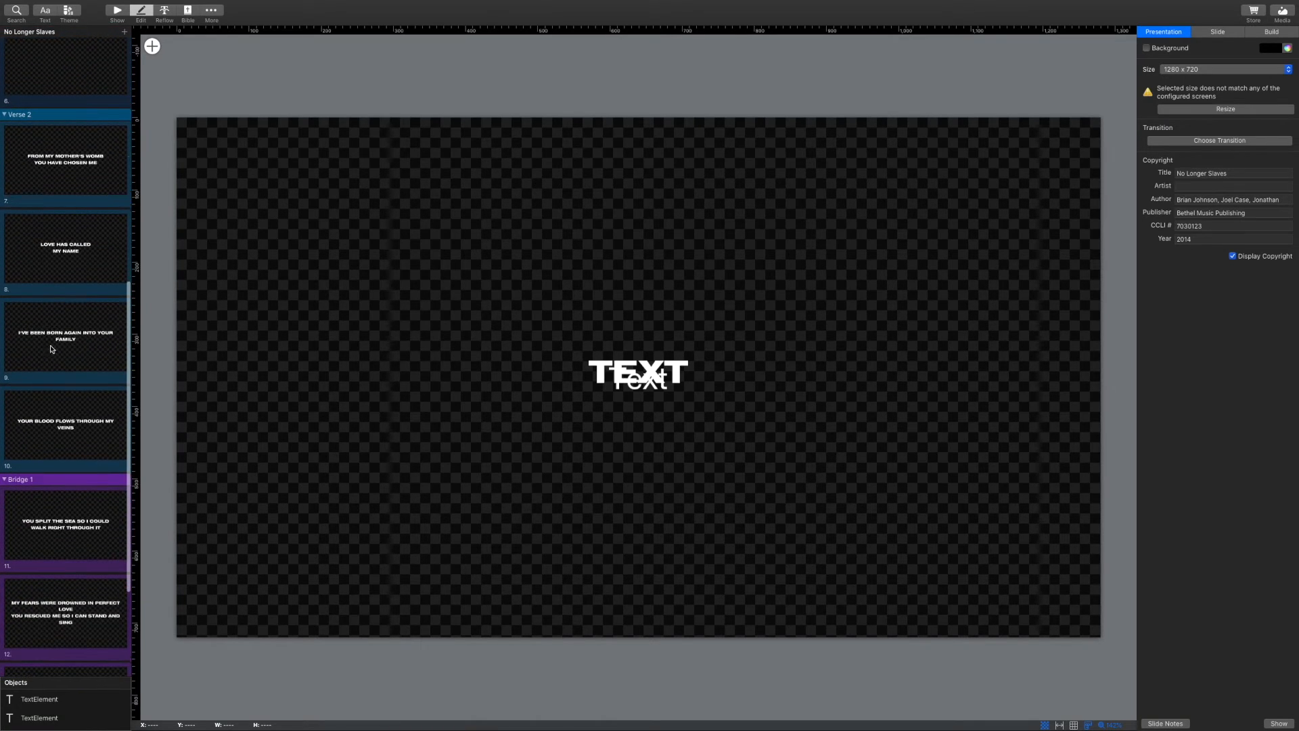
{"action": "left_click", "coordinate": [55, 351]}
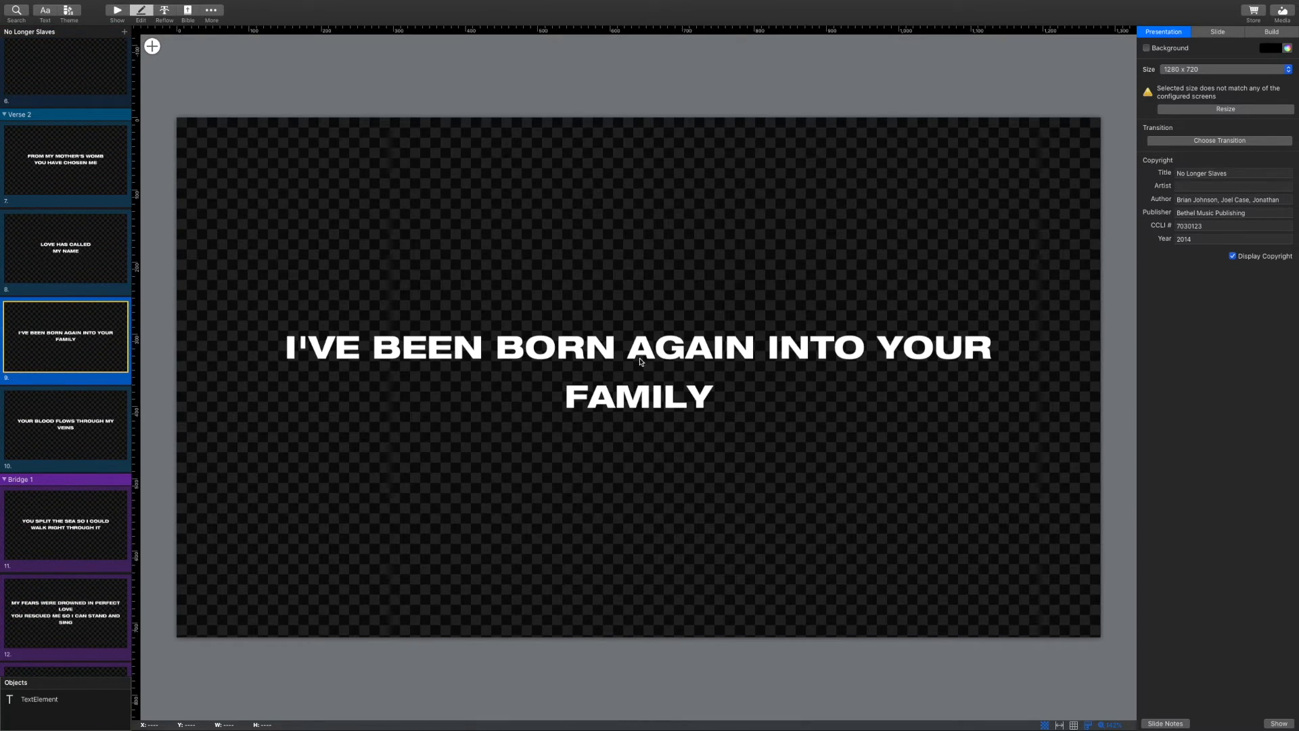
{"action": "left_click", "coordinate": [770, 349]}
{"action": "left_click", "coordinate": [770, 348]}
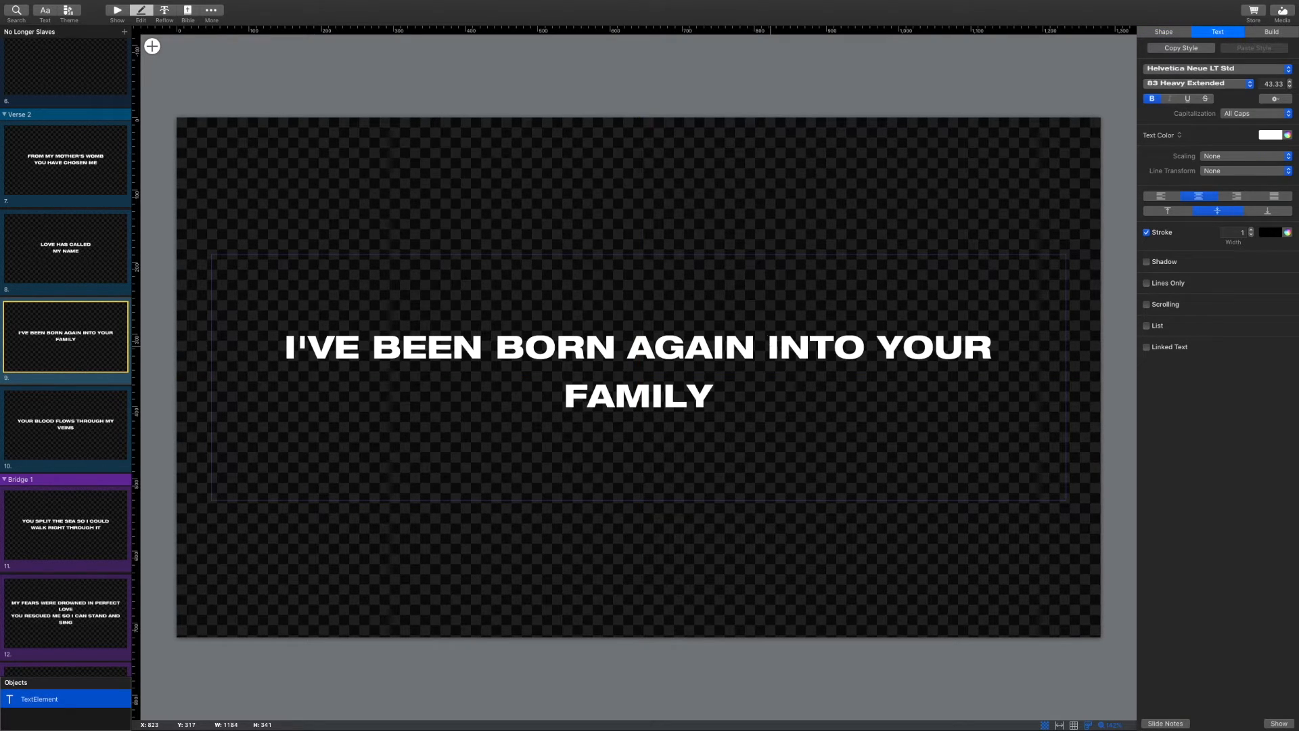
{"action": "key", "text": "Return"}
{"action": "left_click", "coordinate": [89, 434]}
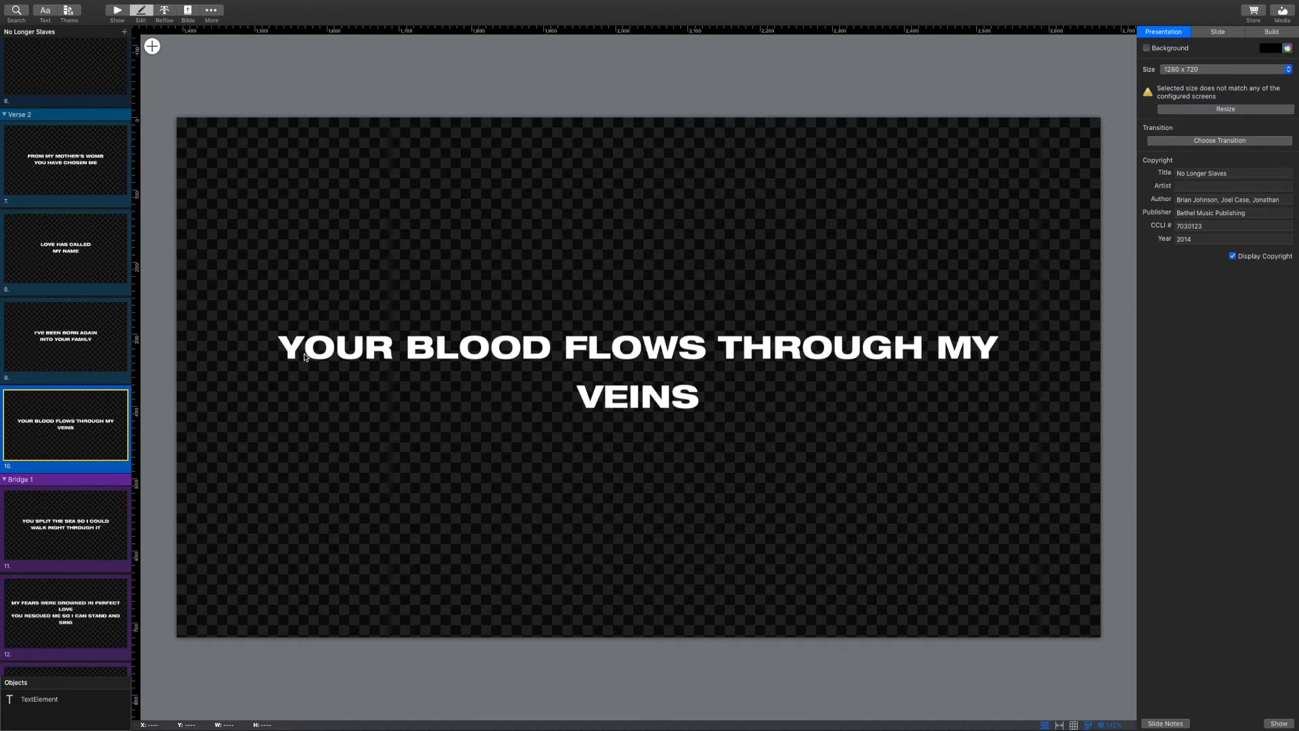
{"action": "left_click", "coordinate": [728, 357]}
{"action": "double_click", "coordinate": [728, 357]}
{"action": "left_click", "coordinate": [720, 357]}
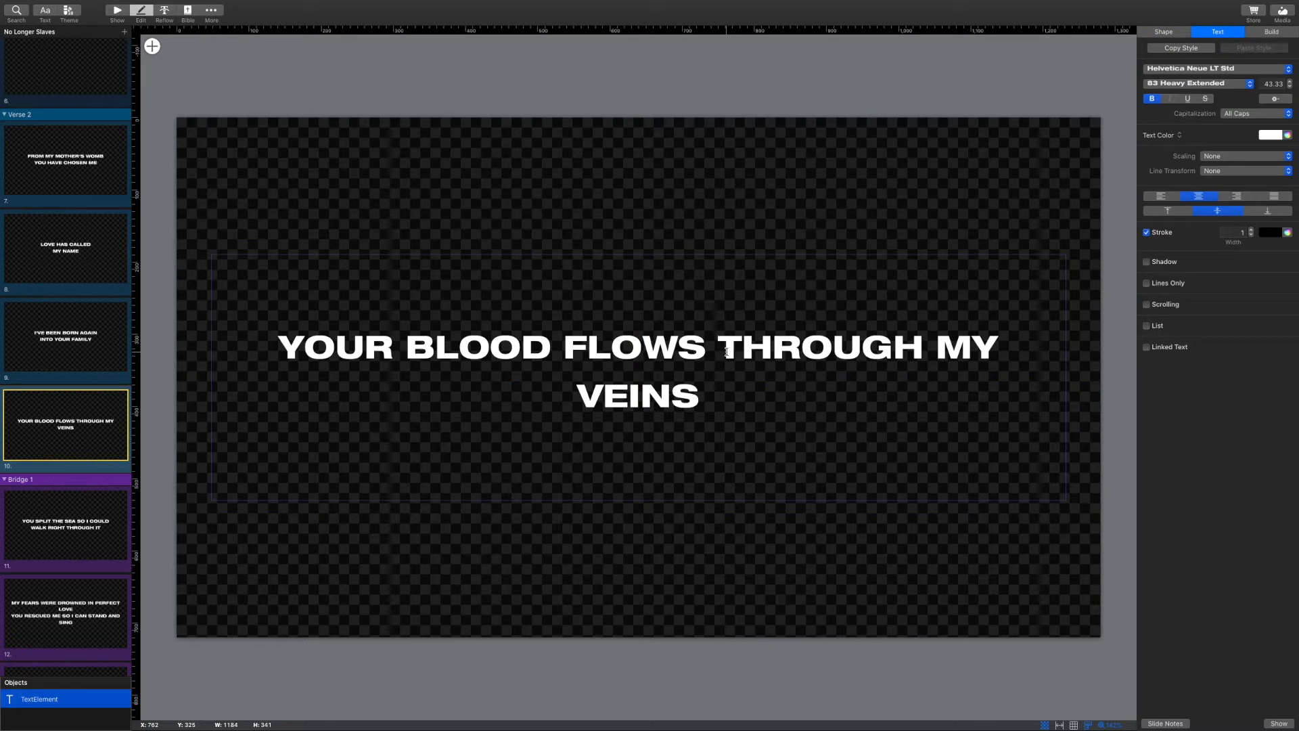
{"action": "key", "text": "Return"}
On slide 12, break the lyric line before IN
{"action": "scroll", "coordinate": [79, 541], "scroll_direction": "down", "scroll_amount": 2}
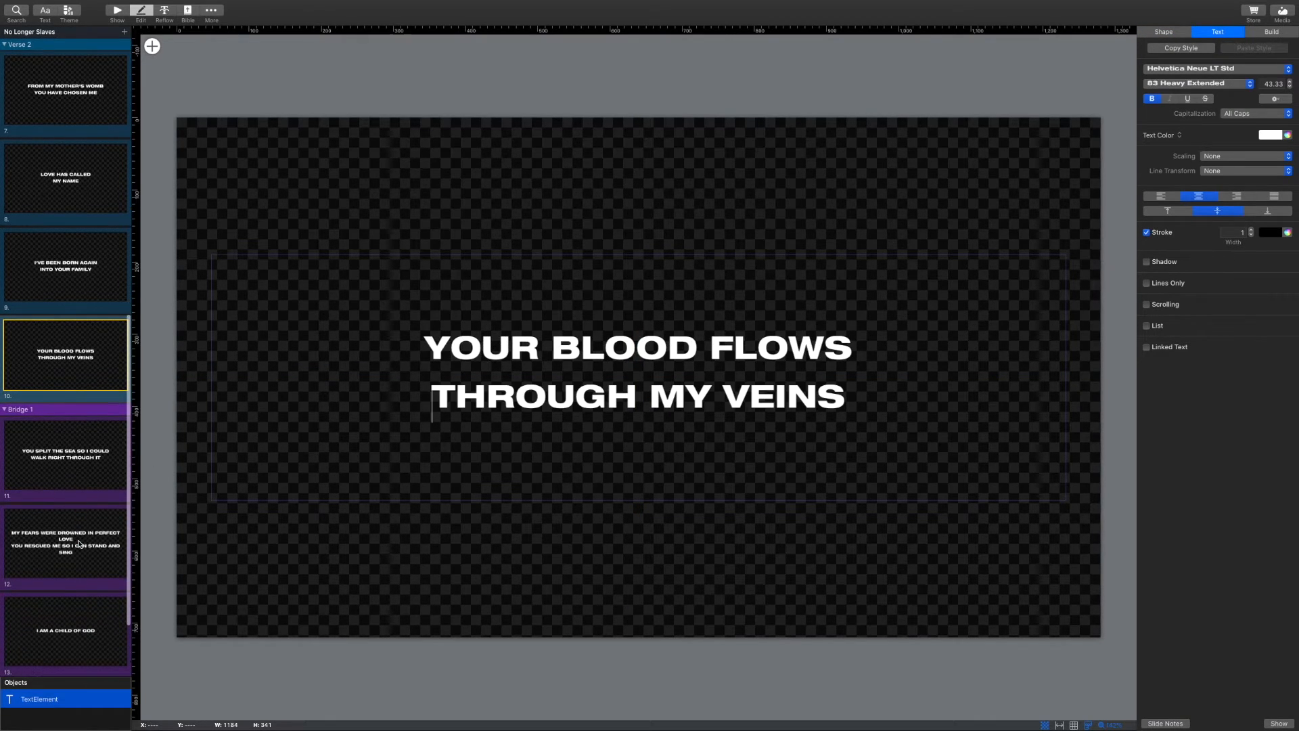
{"action": "left_click", "coordinate": [79, 542]}
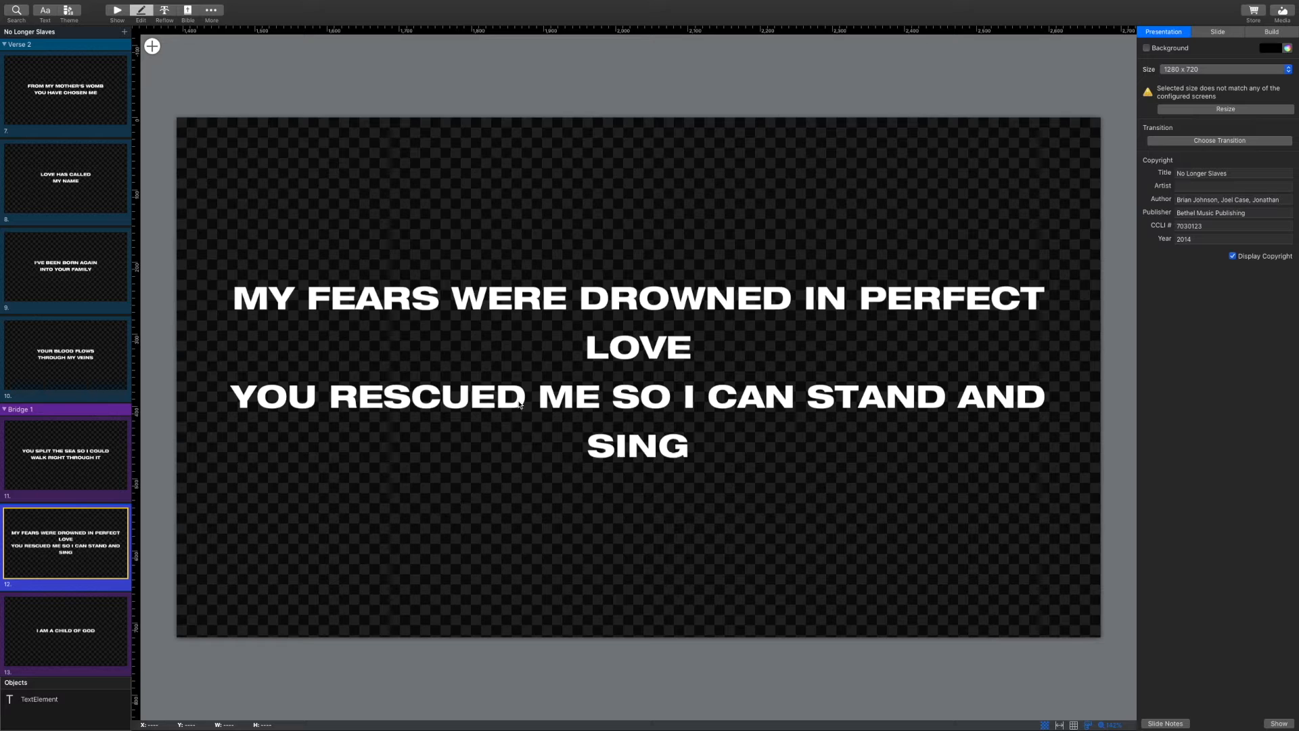
{"action": "left_click", "coordinate": [803, 302]}
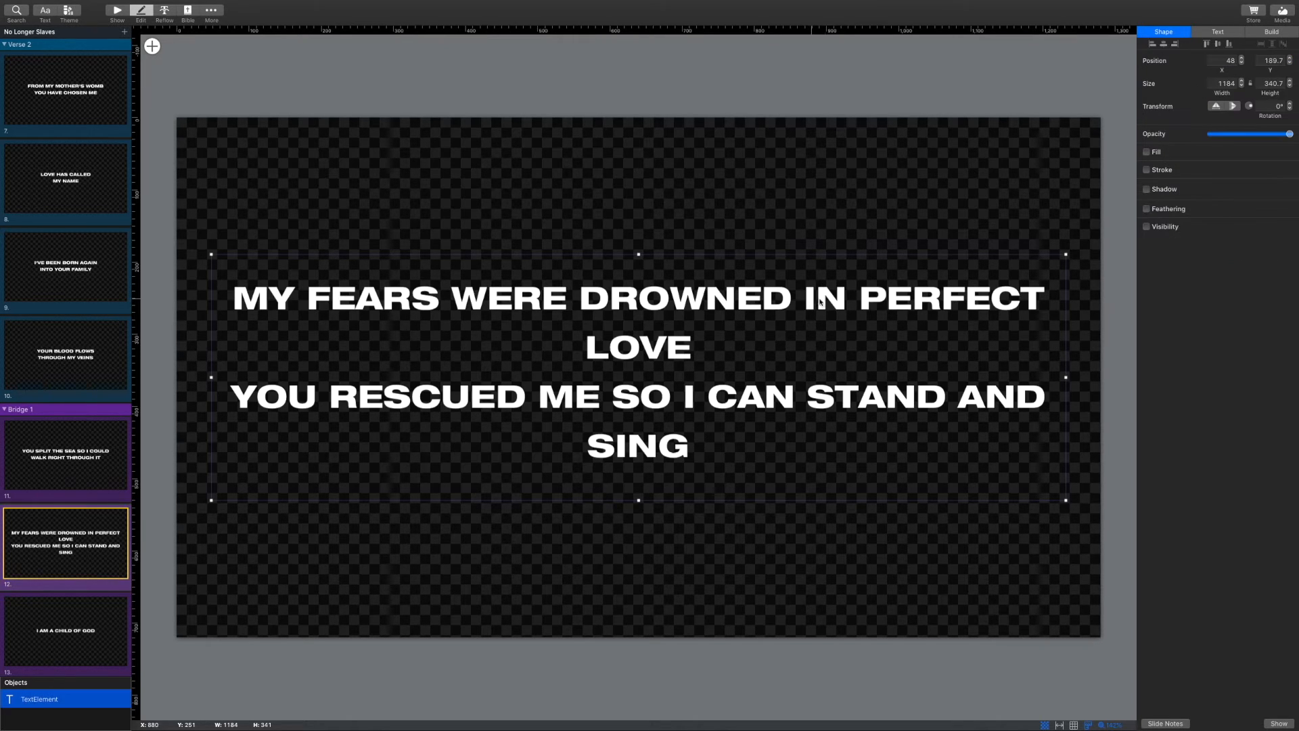
{"action": "double_click", "coordinate": [866, 308]}
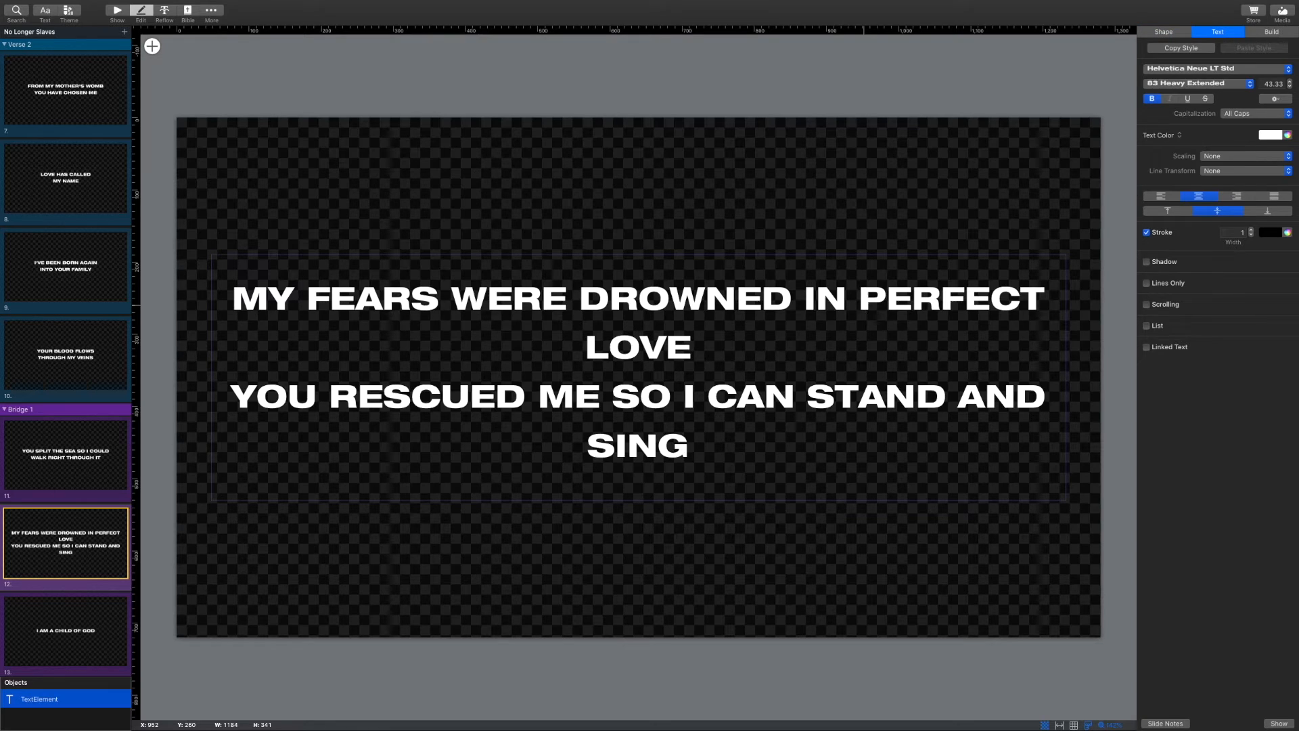
{"action": "key", "text": "Return"}
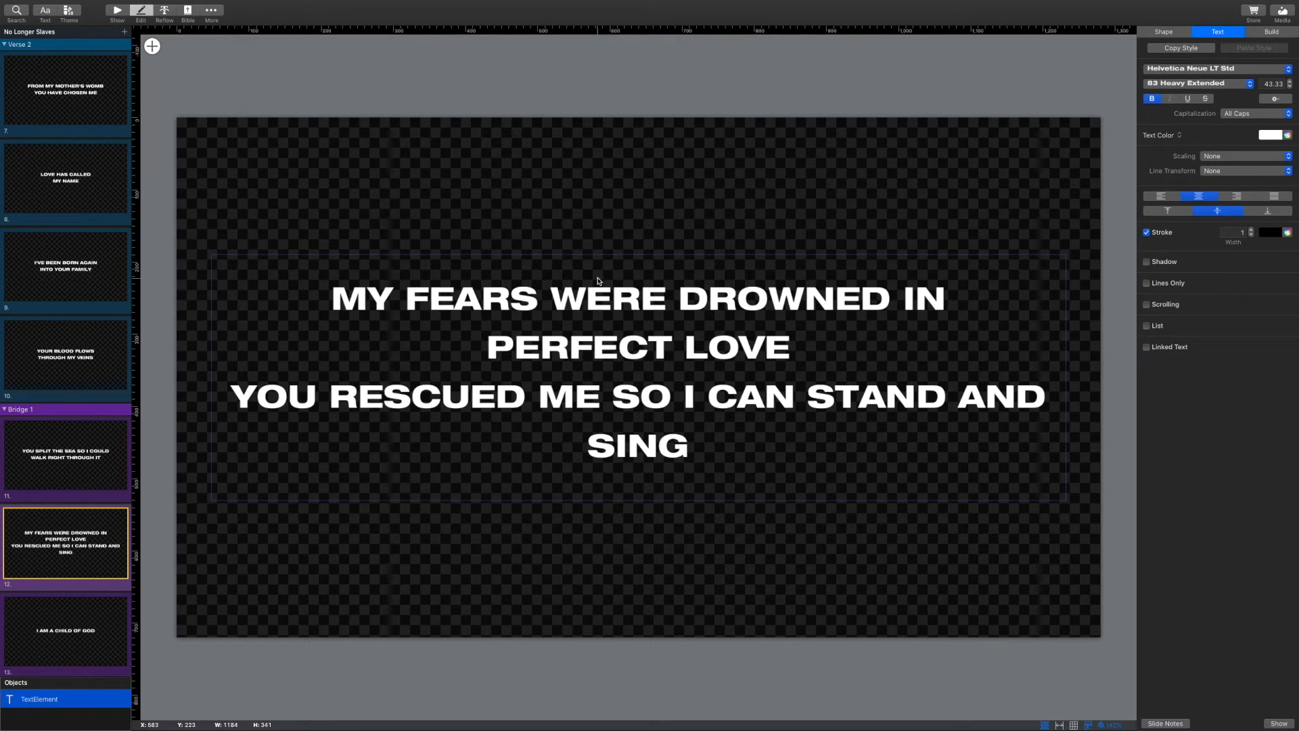
{"action": "key", "text": "BackSpace"}
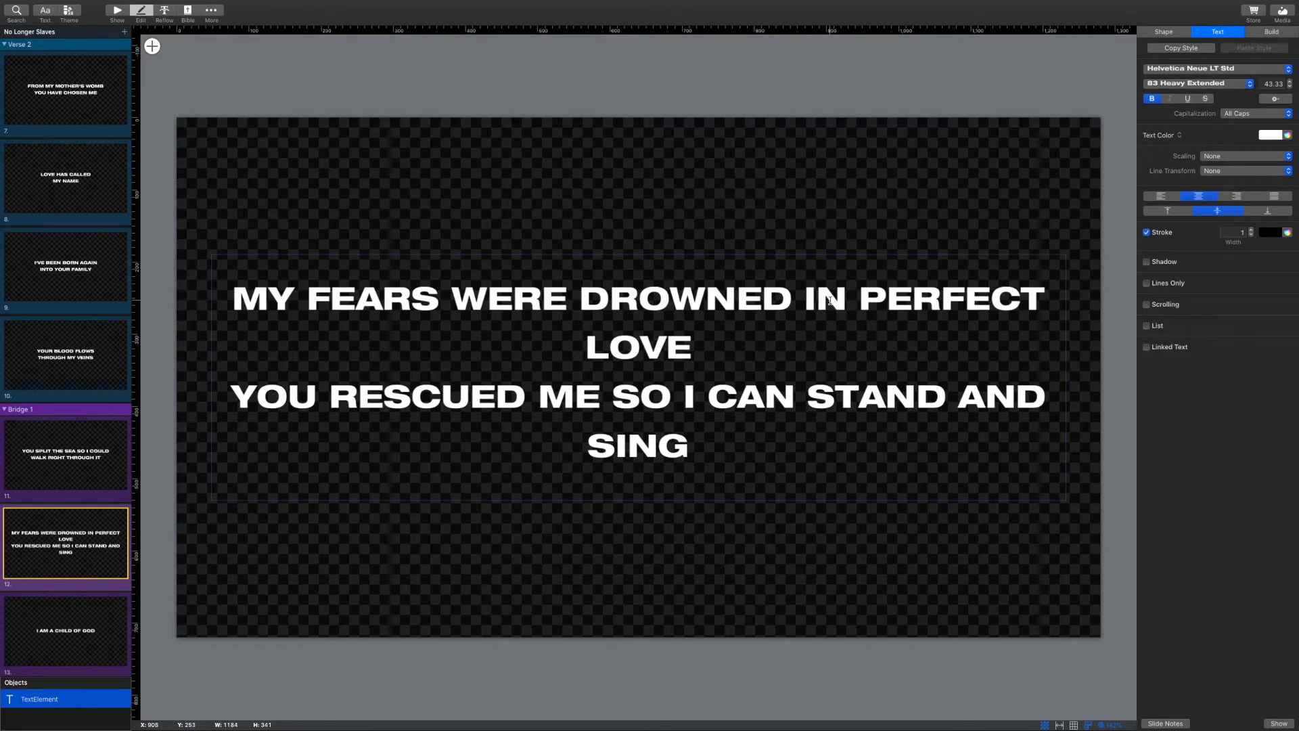
{"action": "left_click", "coordinate": [810, 307]}
{"action": "key", "text": "Return"}
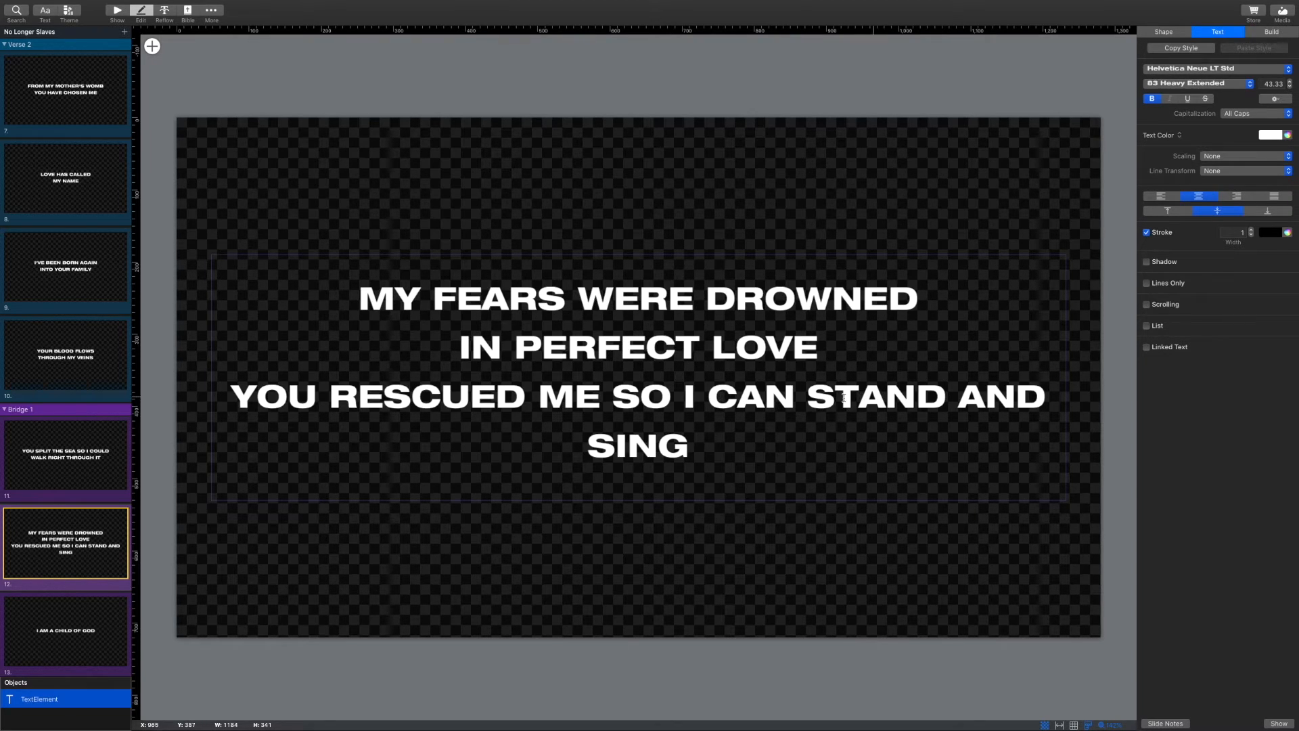
Rebreak slide 12's ending so 'I can stand and sing' sits together on one line
{"action": "left_click", "coordinate": [806, 396]}
{"action": "key", "text": "Return"}
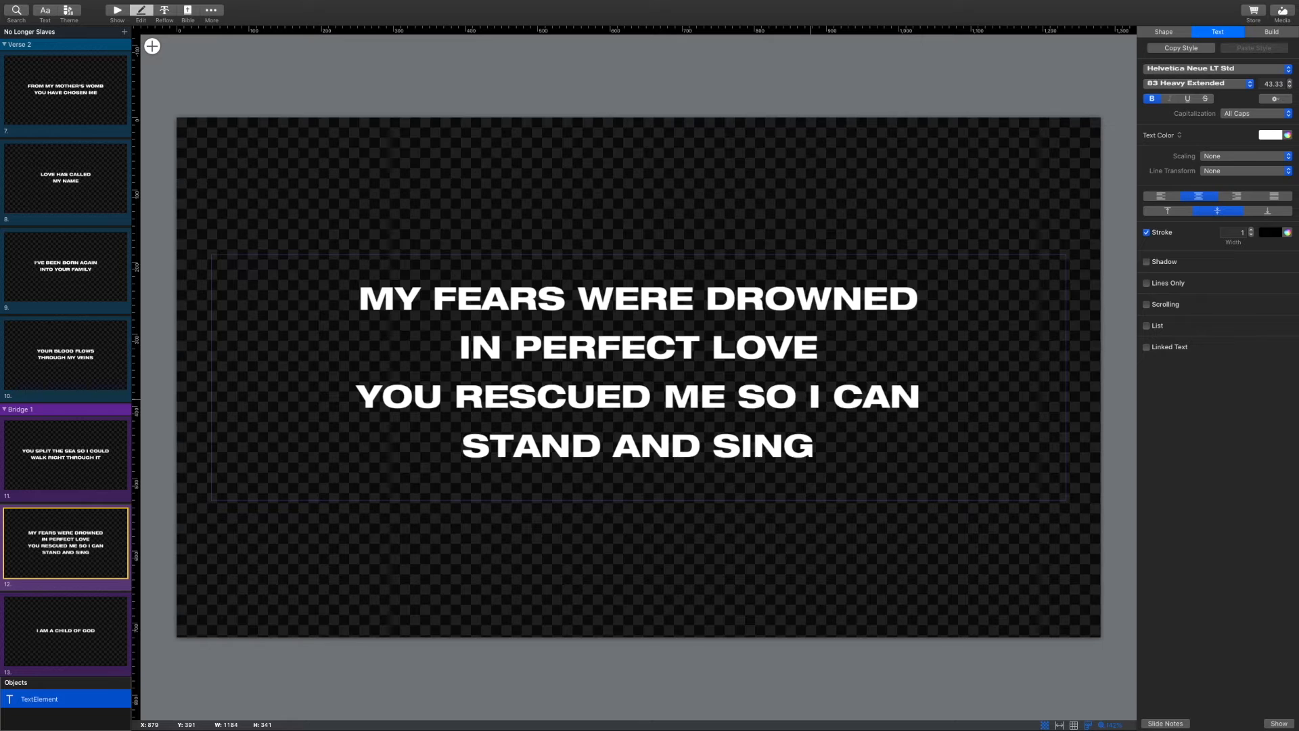
{"action": "left_click", "coordinate": [810, 404]}
{"action": "key", "text": "Return"}
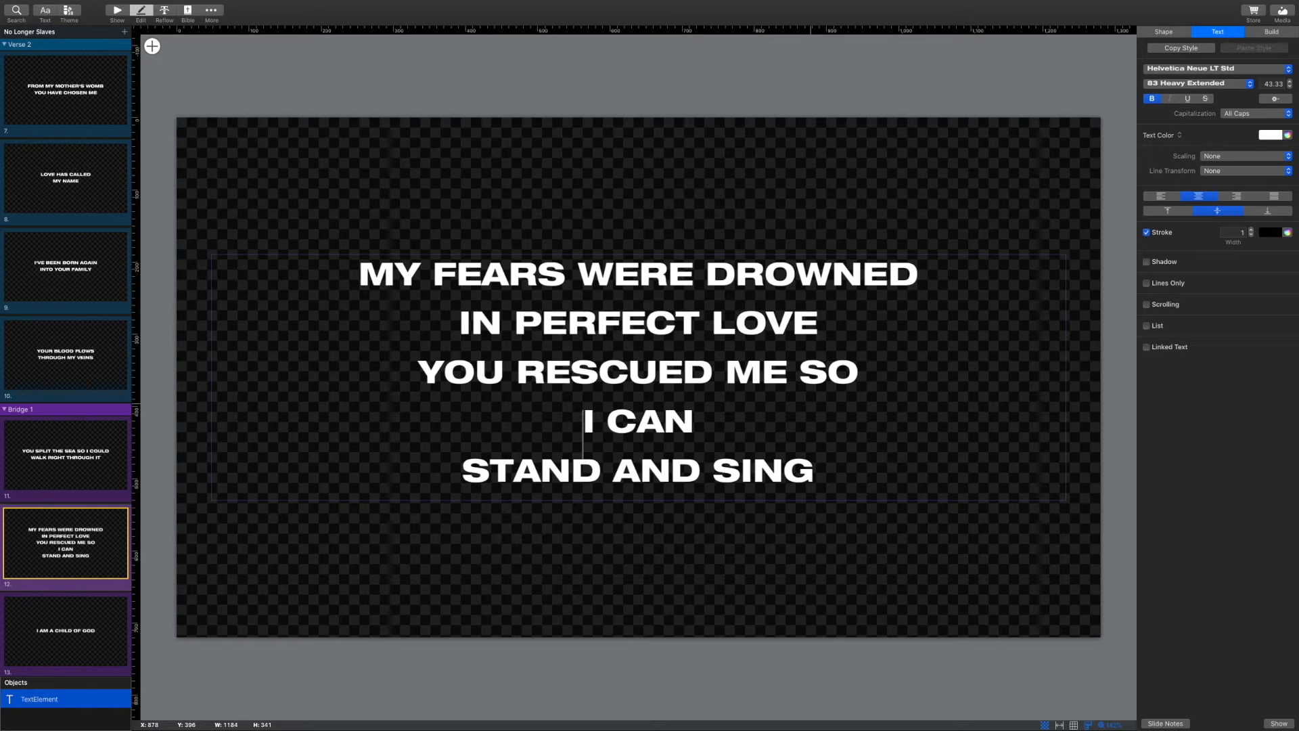
{"action": "left_click", "coordinate": [449, 475]}
{"action": "key", "text": "BackSpace"}
{"action": "scroll", "coordinate": [40, 599], "scroll_direction": "down", "scroll_amount": 3}
{"action": "scroll", "coordinate": [40, 599], "scroll_direction": "up", "scroll_amount": 4}
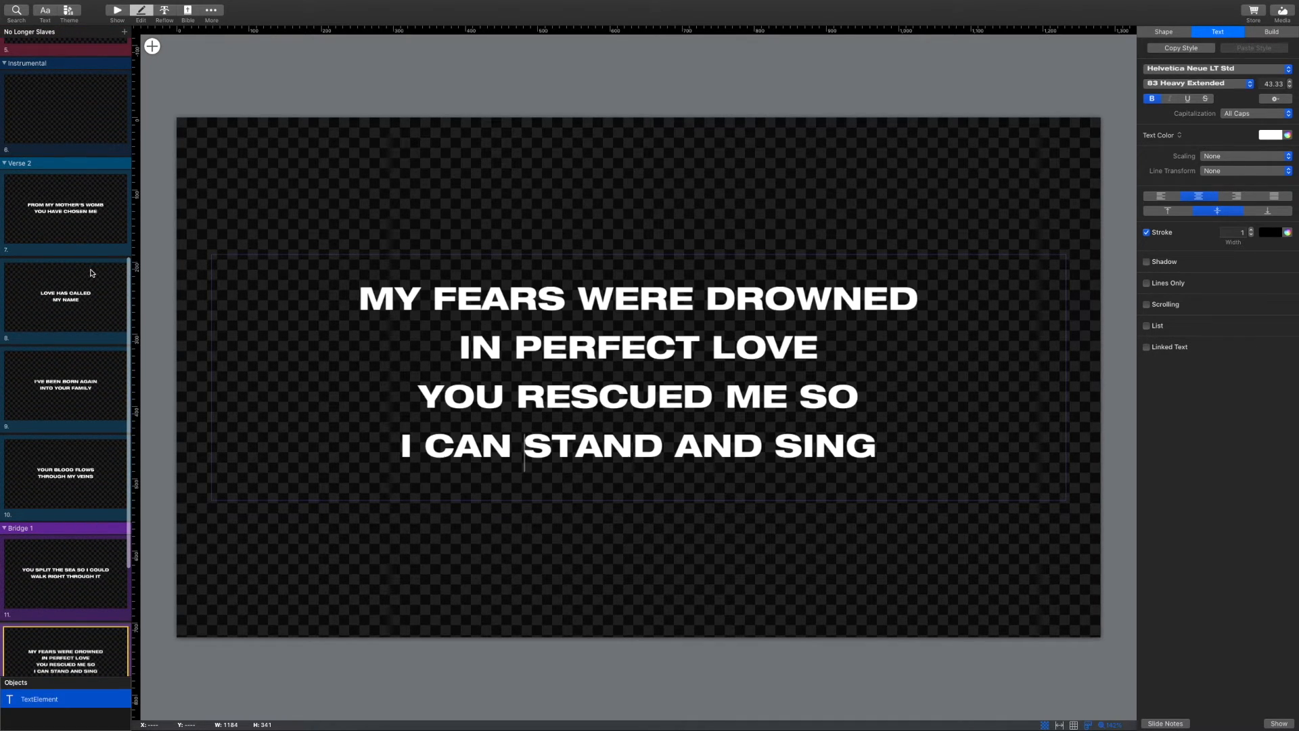
{"action": "left_click", "coordinate": [118, 11]}
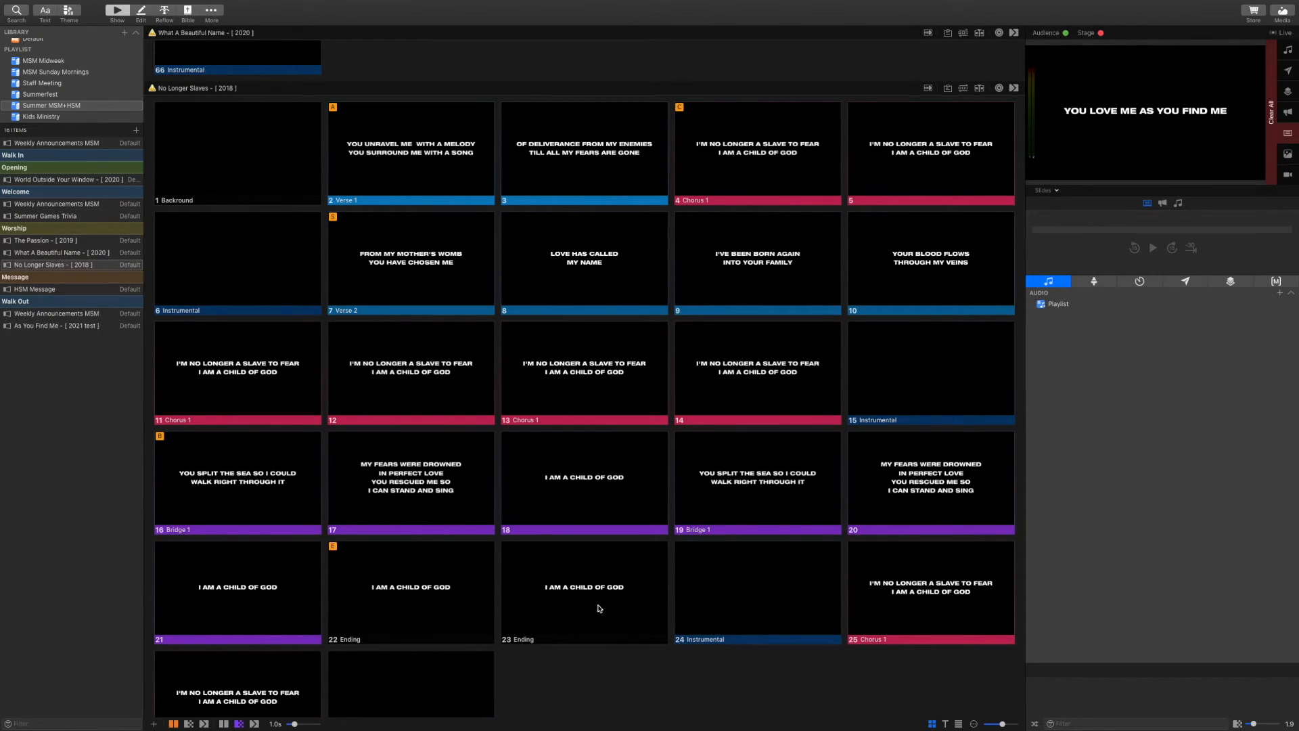
Select HSM Message below No Longer Slaves in the playlist and bring up the Bible scripture view
{"action": "scroll", "coordinate": [637, 612], "scroll_direction": "down", "scroll_amount": 3}
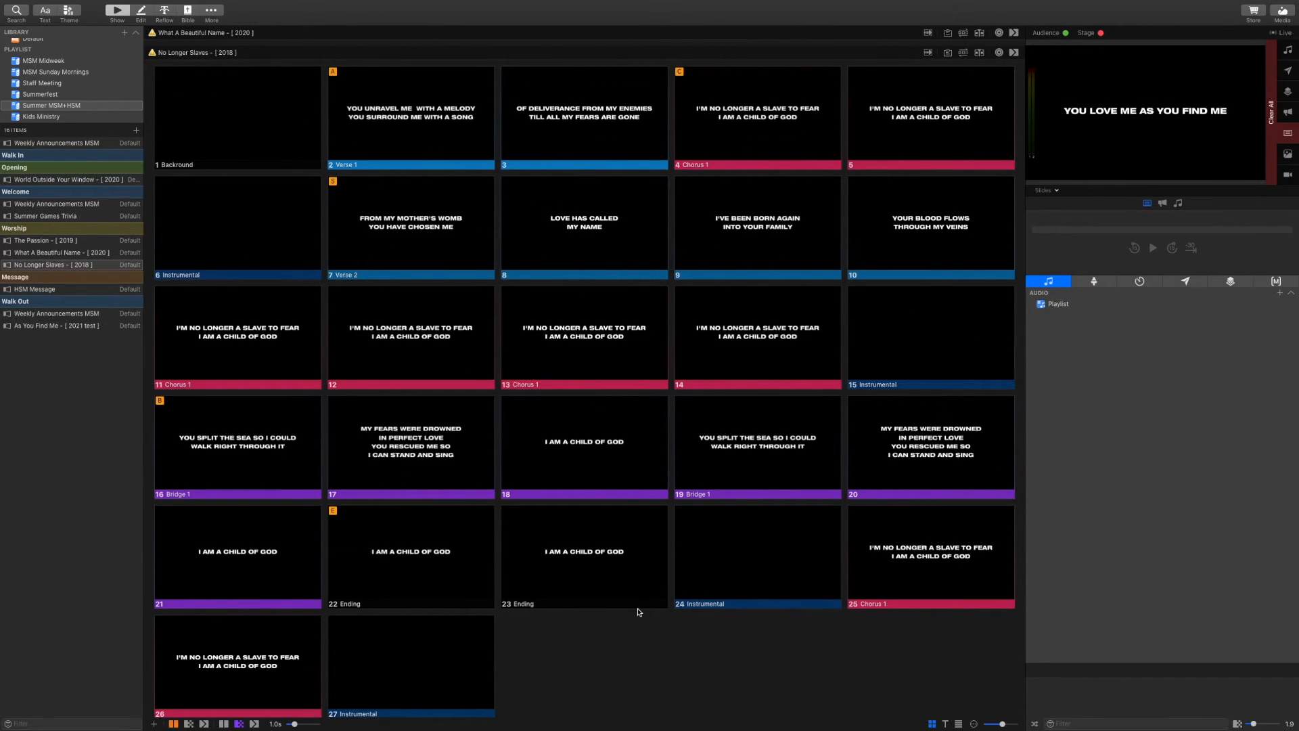
{"action": "scroll", "coordinate": [638, 611], "scroll_direction": "down", "scroll_amount": 10}
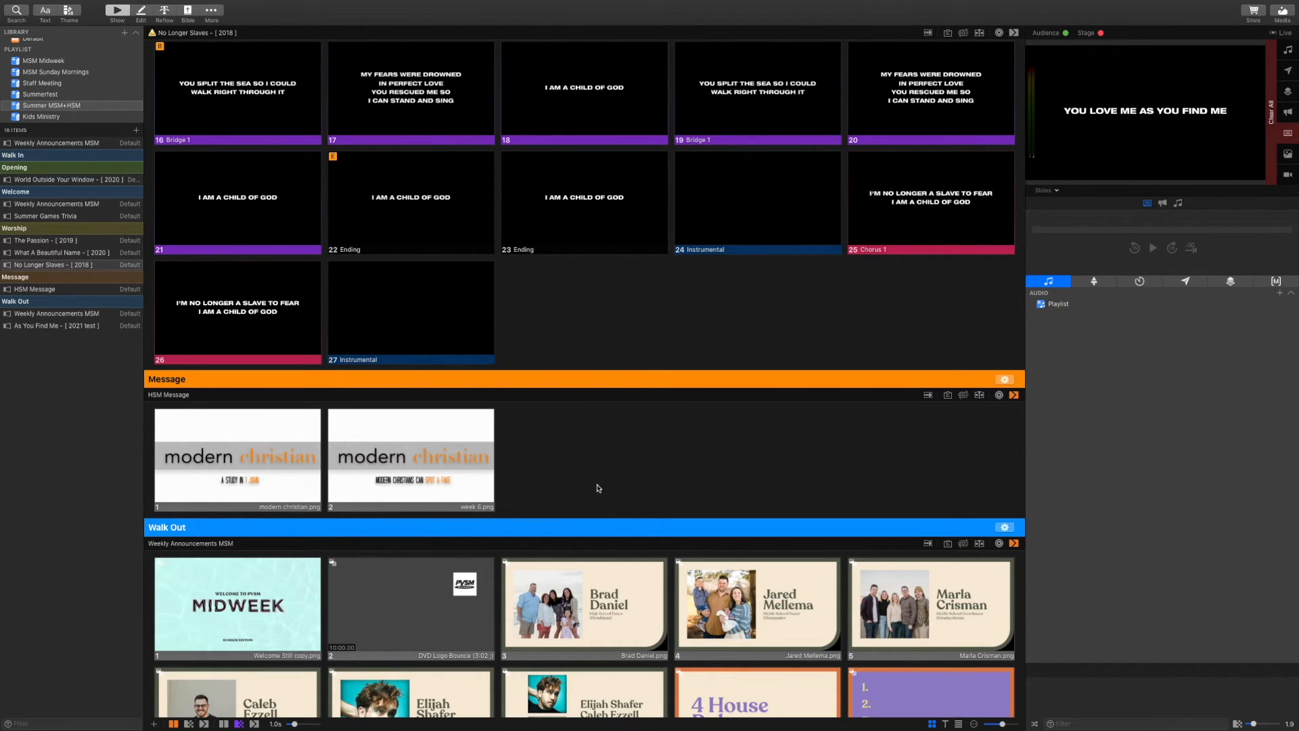
{"action": "left_click", "coordinate": [634, 461]}
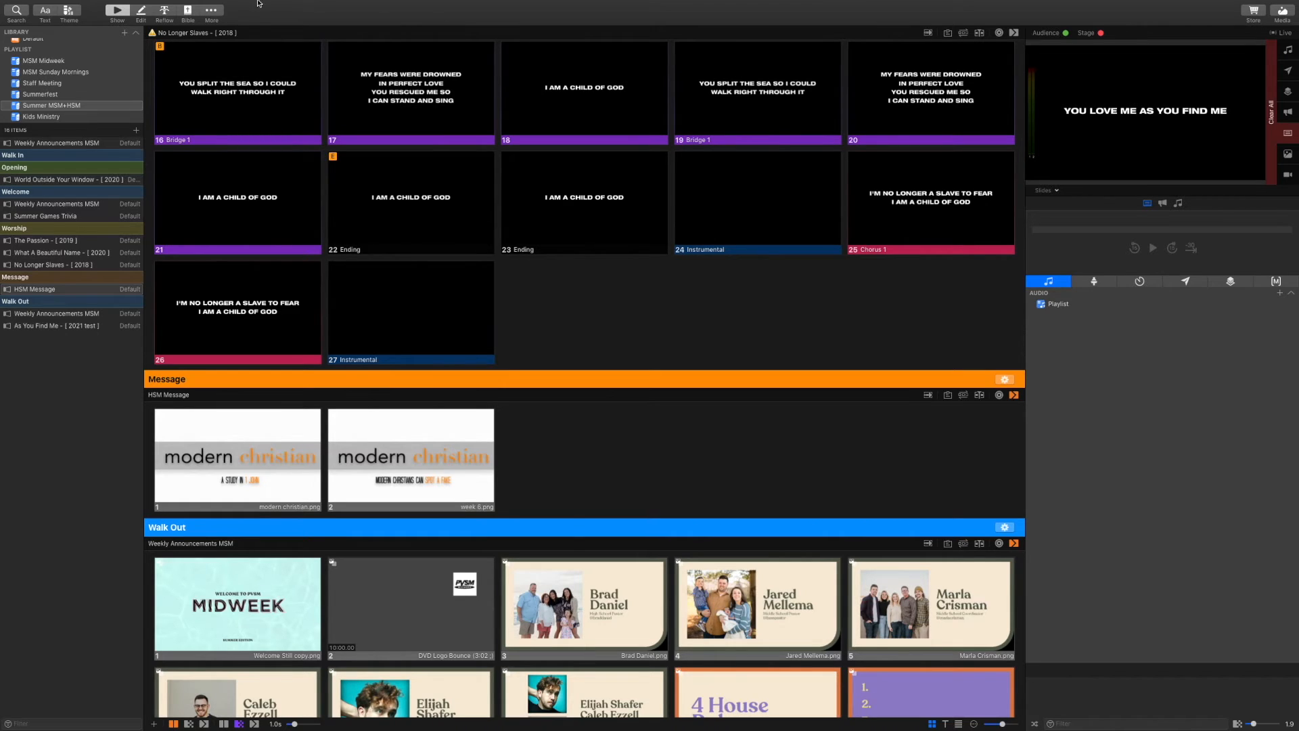
{"action": "left_click", "coordinate": [187, 12]}
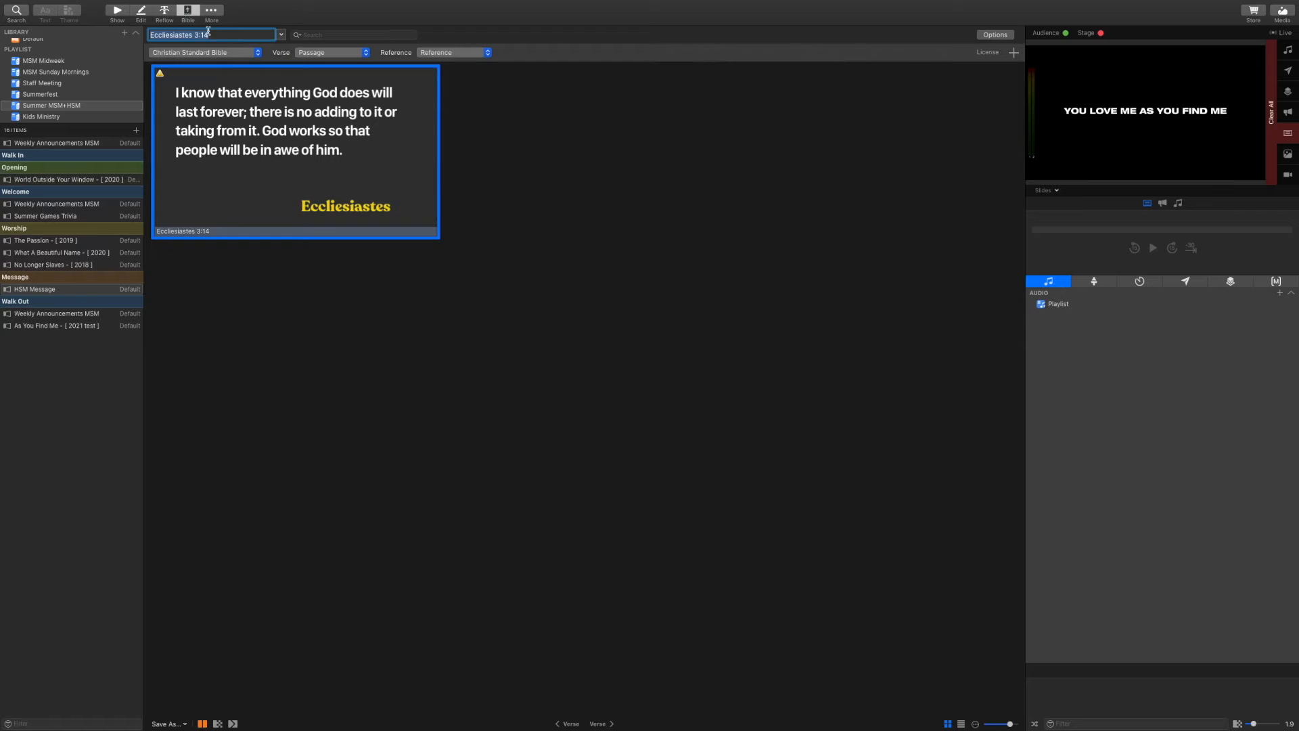
Look up PSALM 116:7 and compare ESV, NIV and NLT before returning to Christian Standard Bible
{"action": "key", "text": "BackSpace"}
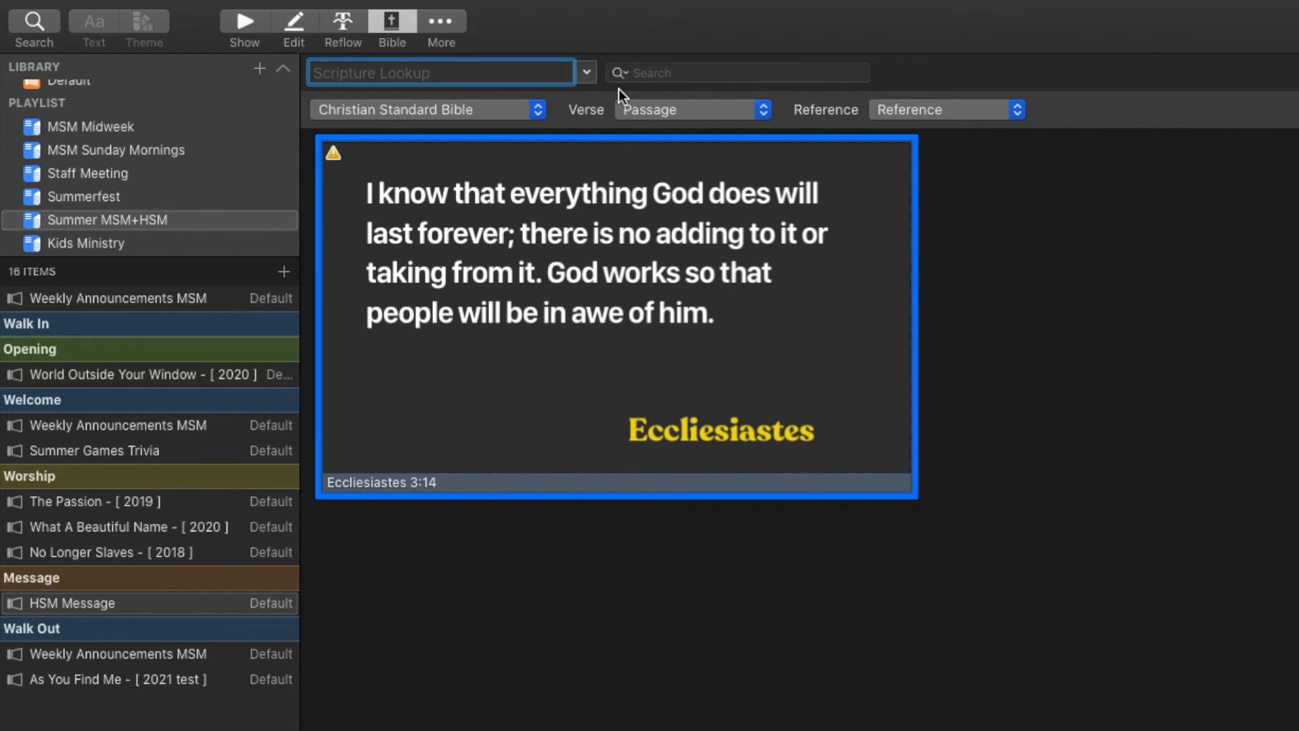
{"action": "type", "text": "PSALM 116:7"}
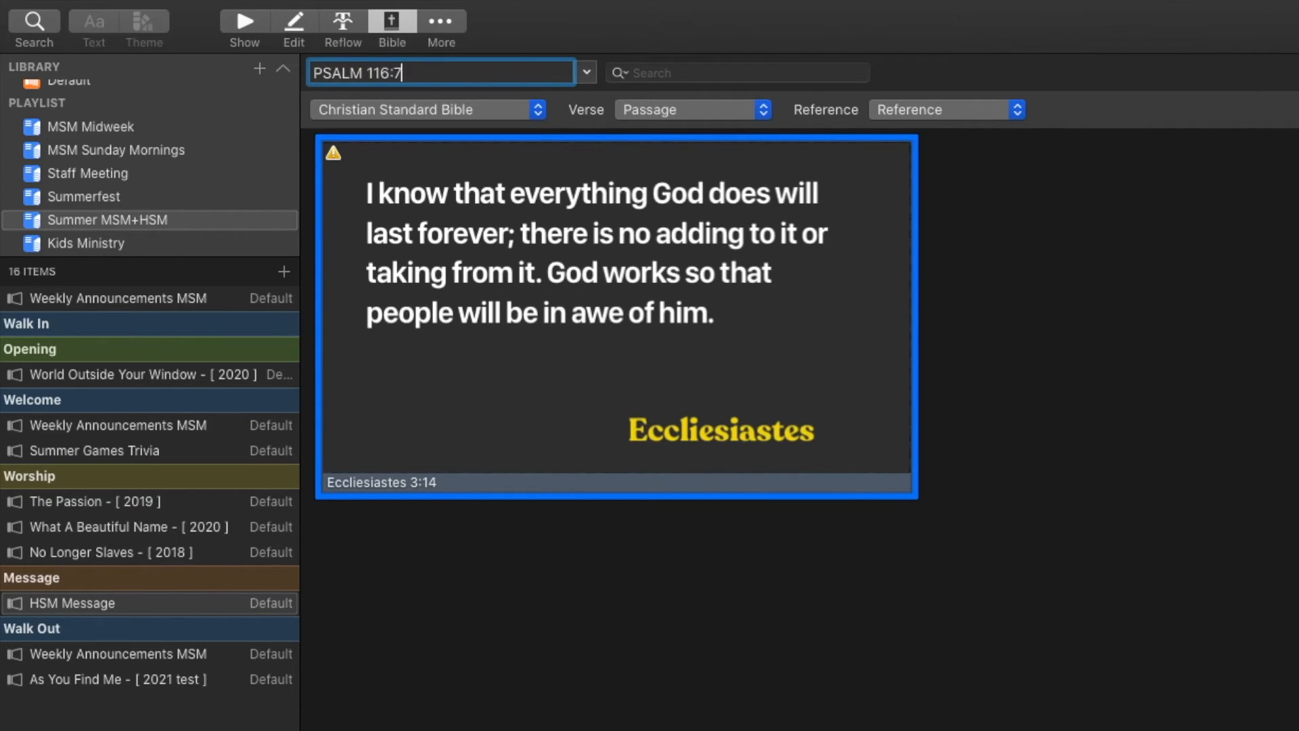
{"action": "key", "text": "Return"}
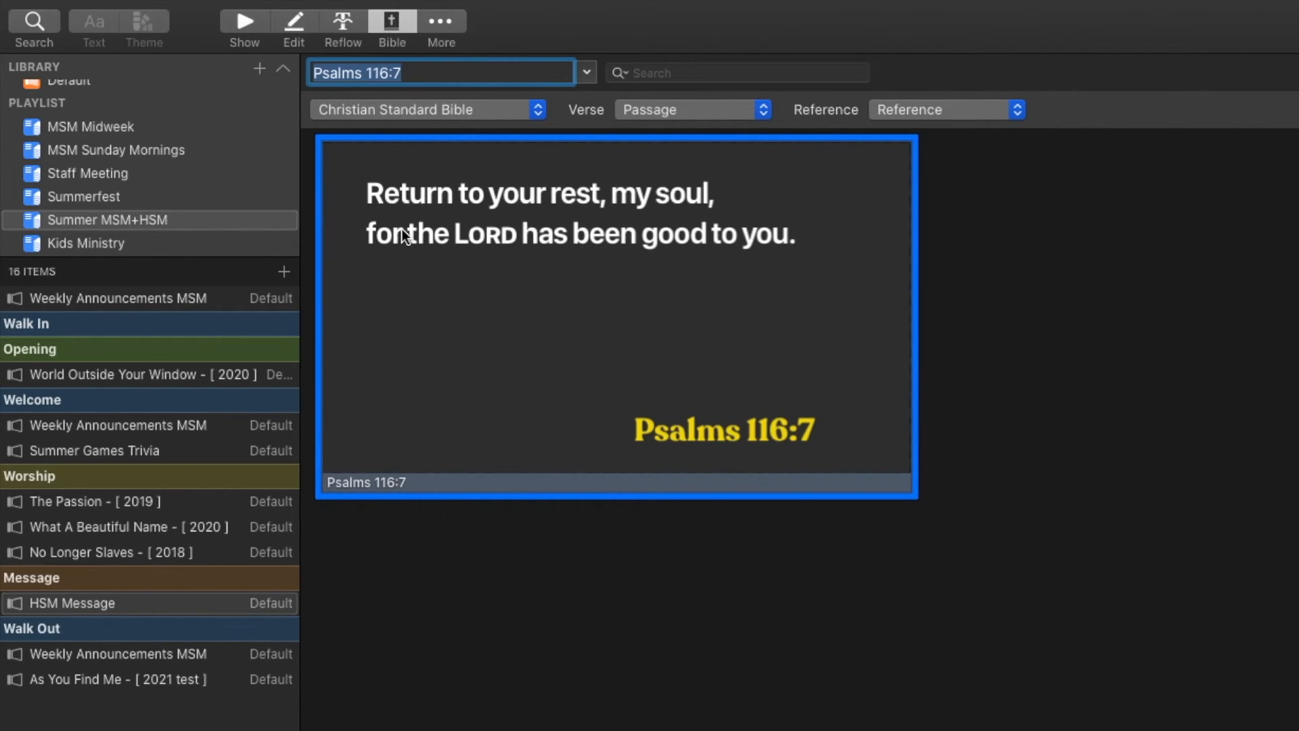
{"action": "left_click", "coordinate": [320, 115]}
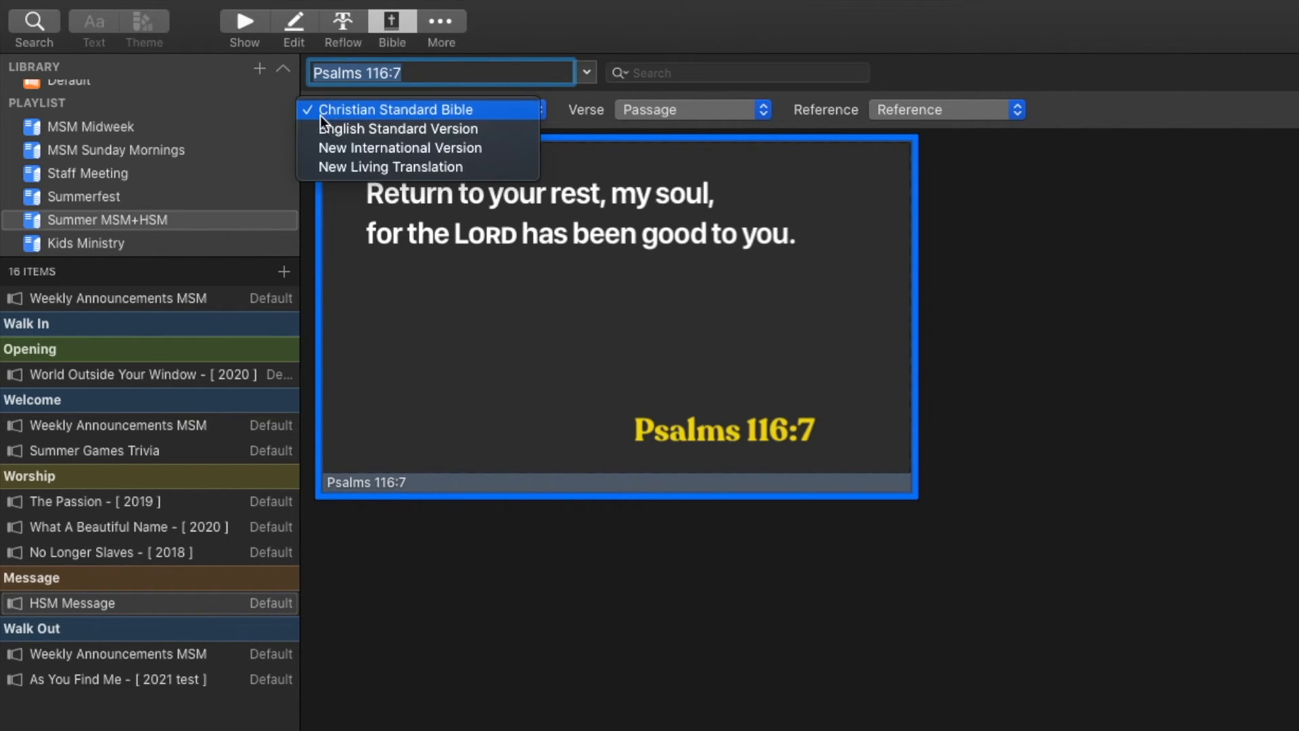
{"action": "left_click", "coordinate": [447, 129]}
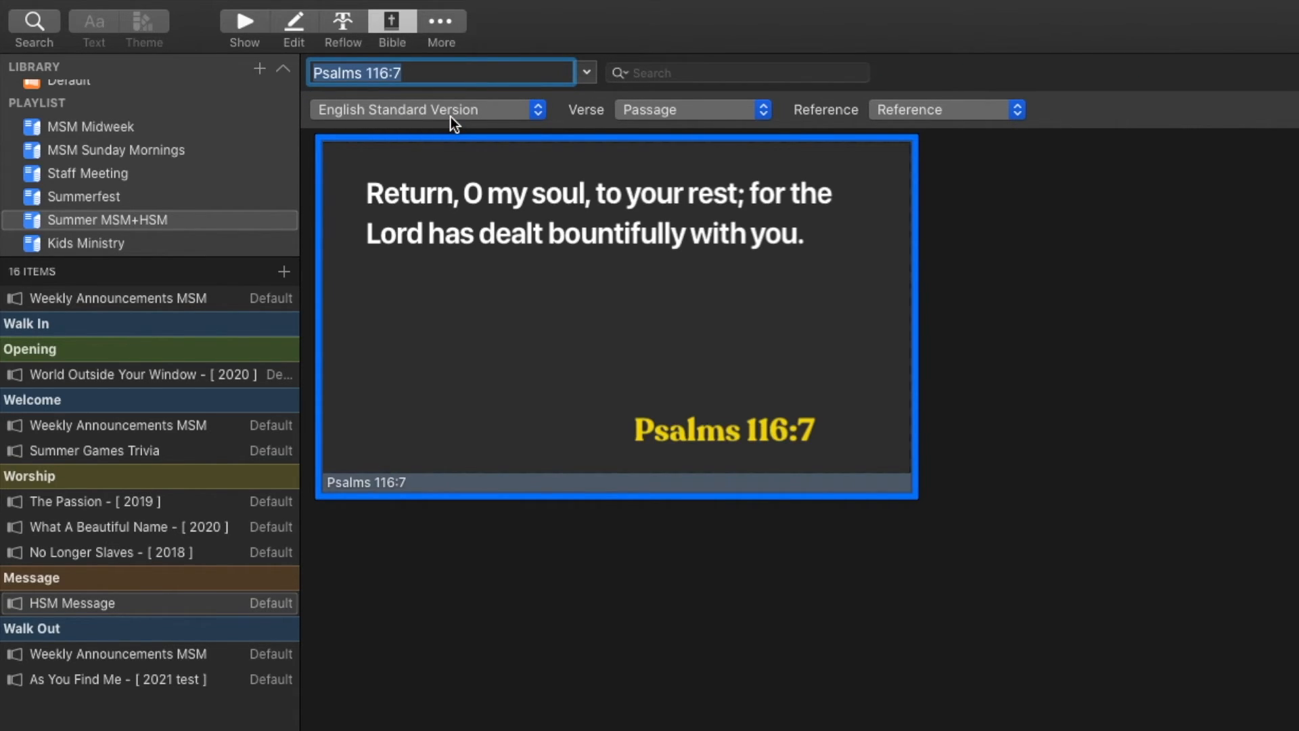
{"action": "left_click", "coordinate": [452, 113]}
{"action": "left_click", "coordinate": [447, 128]}
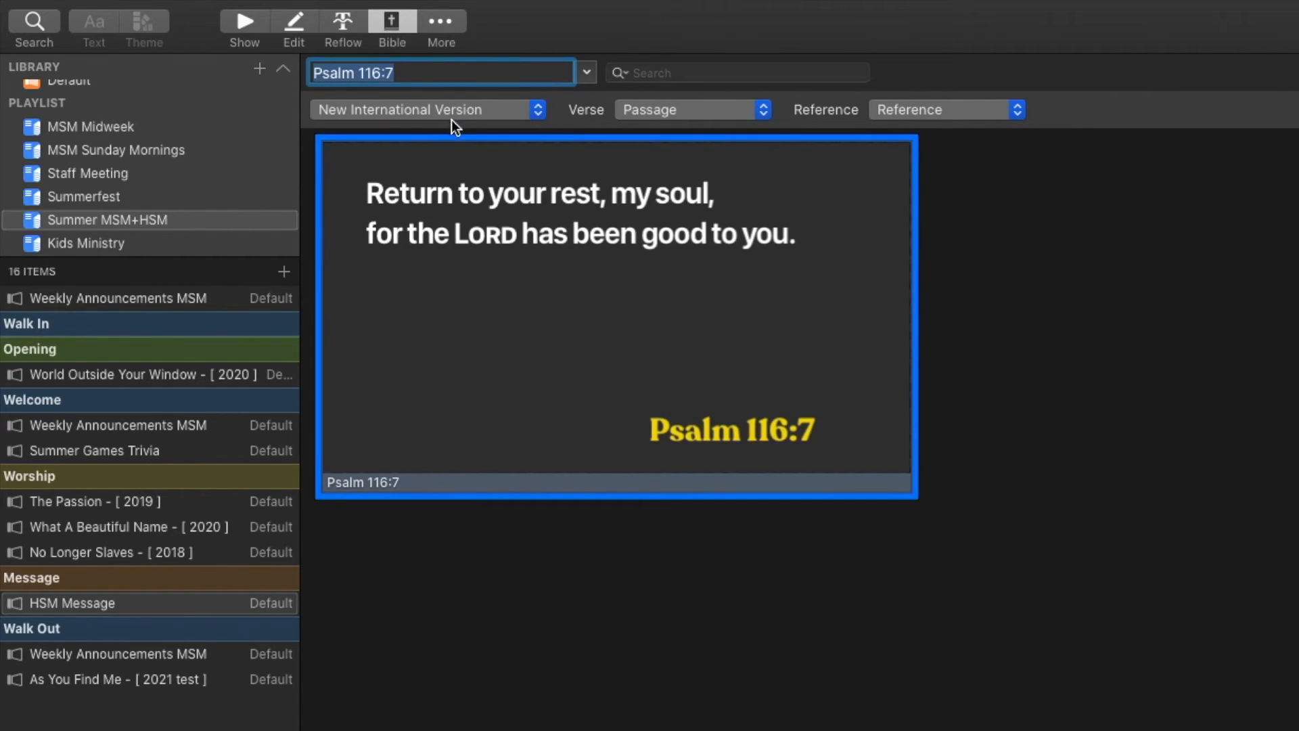
{"action": "left_click", "coordinate": [457, 109]}
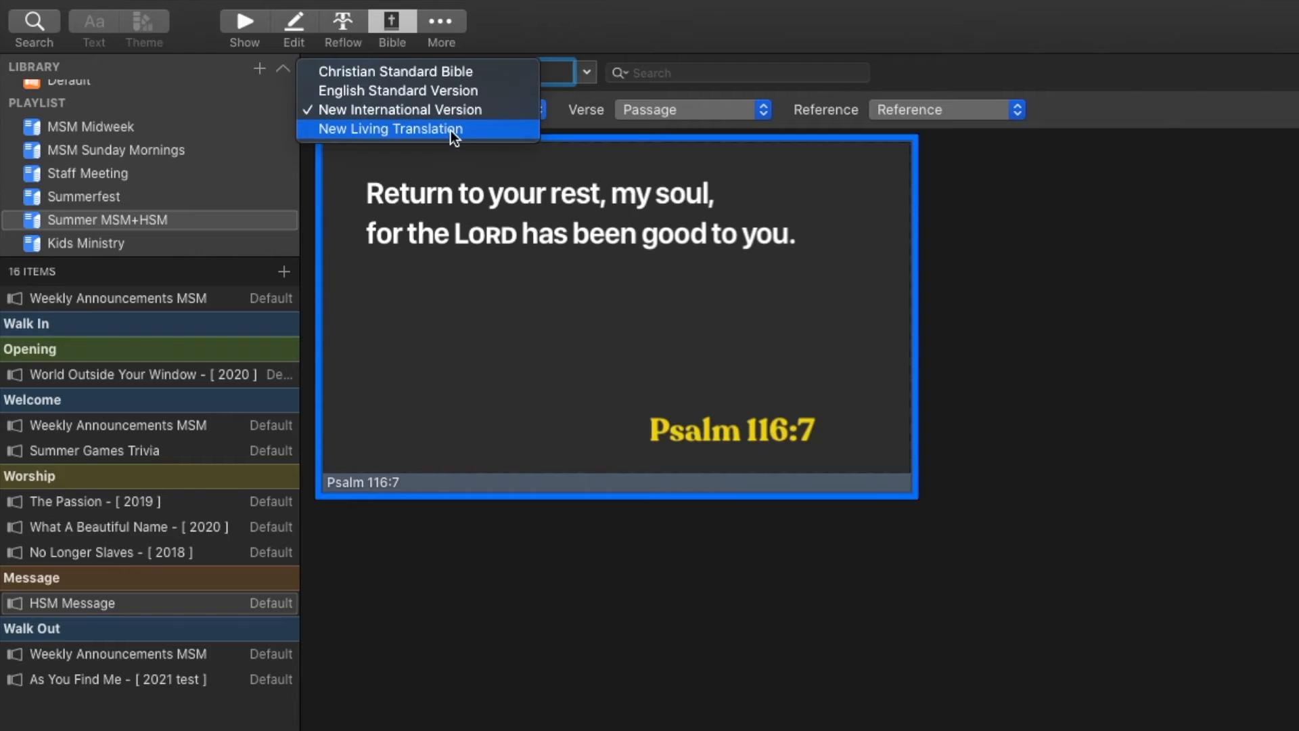
{"action": "left_click", "coordinate": [450, 133]}
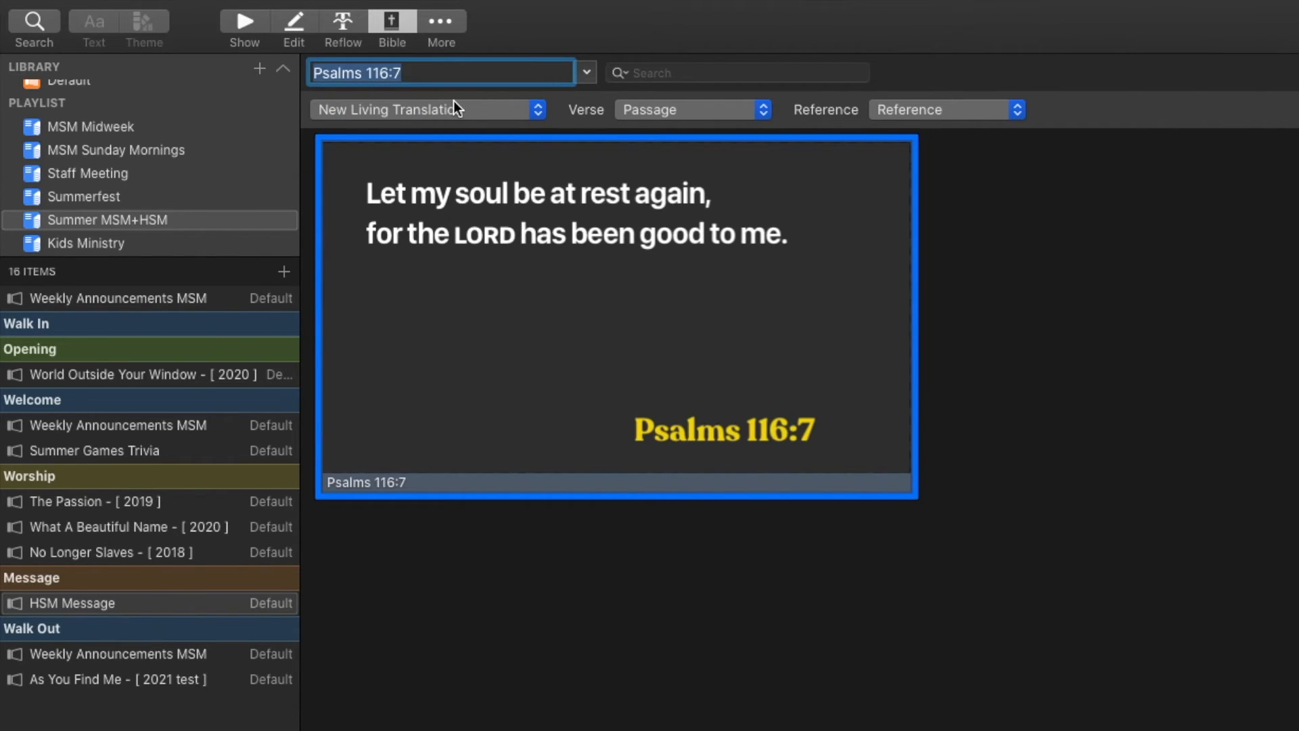
{"action": "left_click", "coordinate": [456, 109]}
{"action": "left_click", "coordinate": [445, 53]}
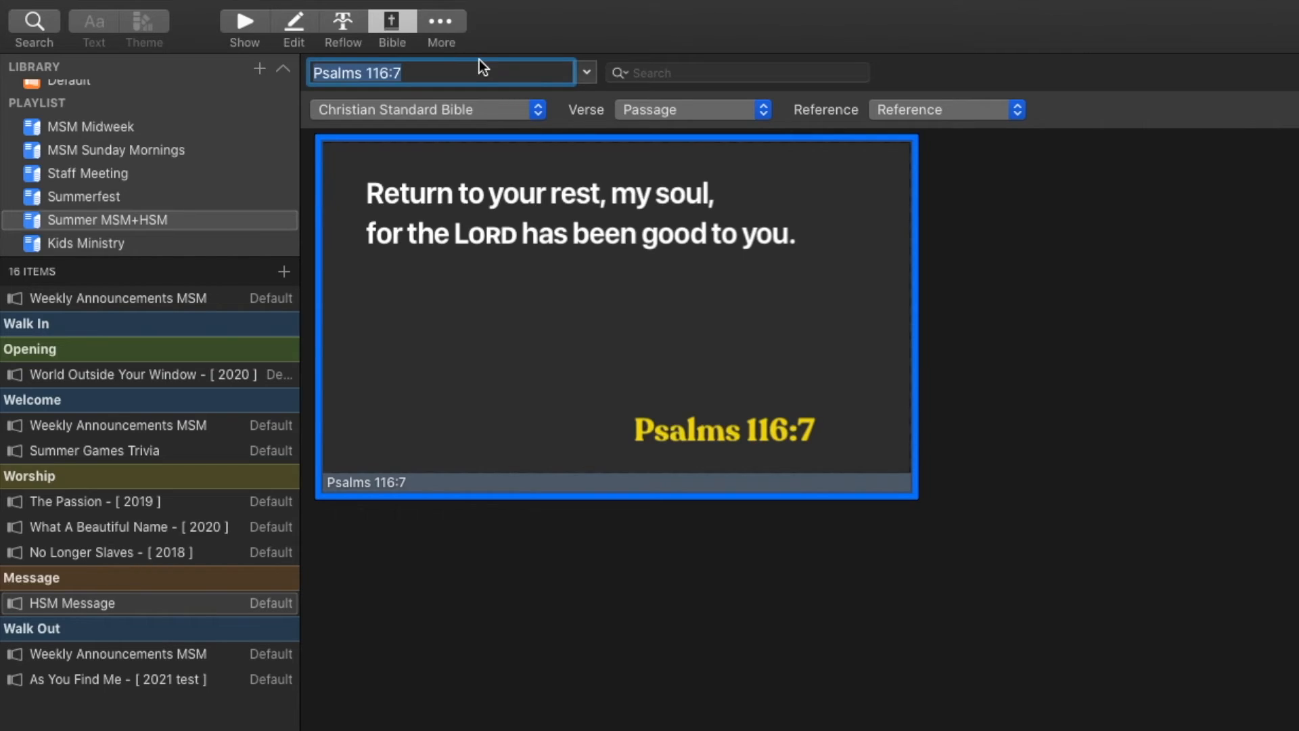
Copy the Psalms 116:7 CSB slide and return to the playlist slides
{"action": "right_click", "coordinate": [594, 314]}
{"action": "left_click", "coordinate": [625, 321]}
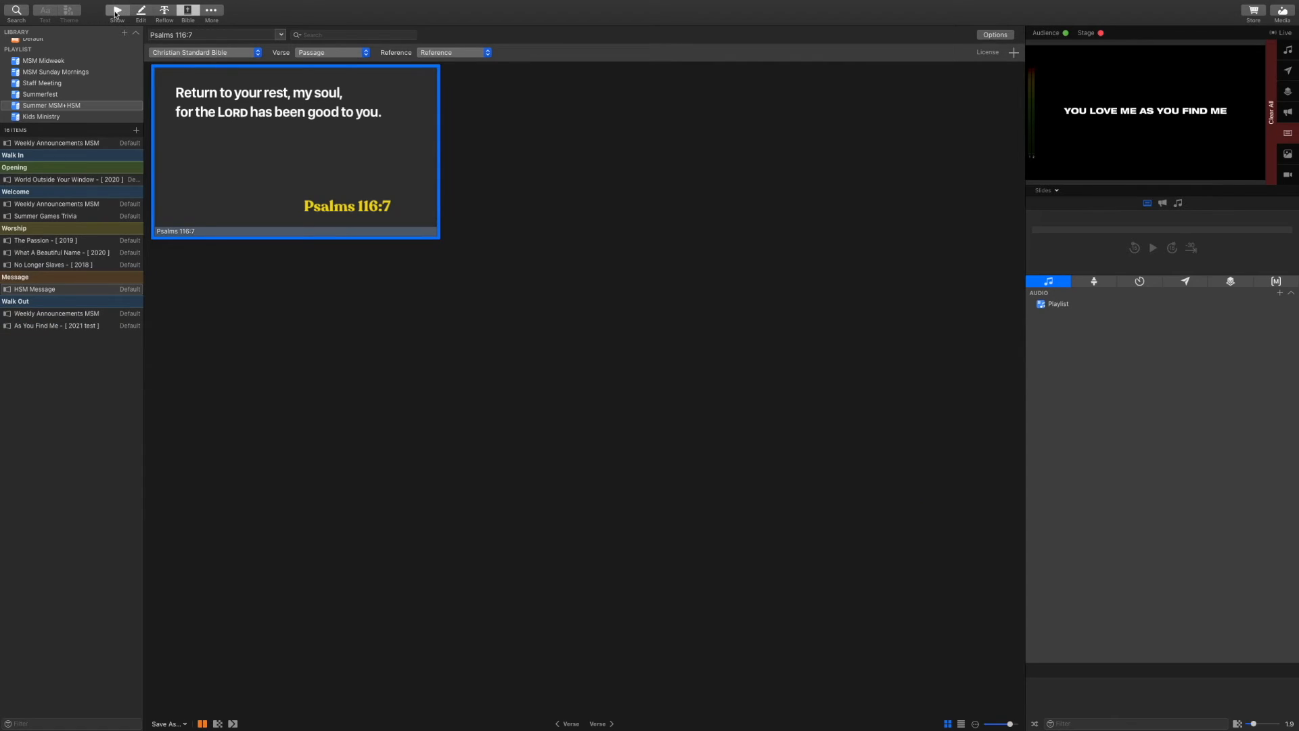
{"action": "left_click", "coordinate": [116, 13]}
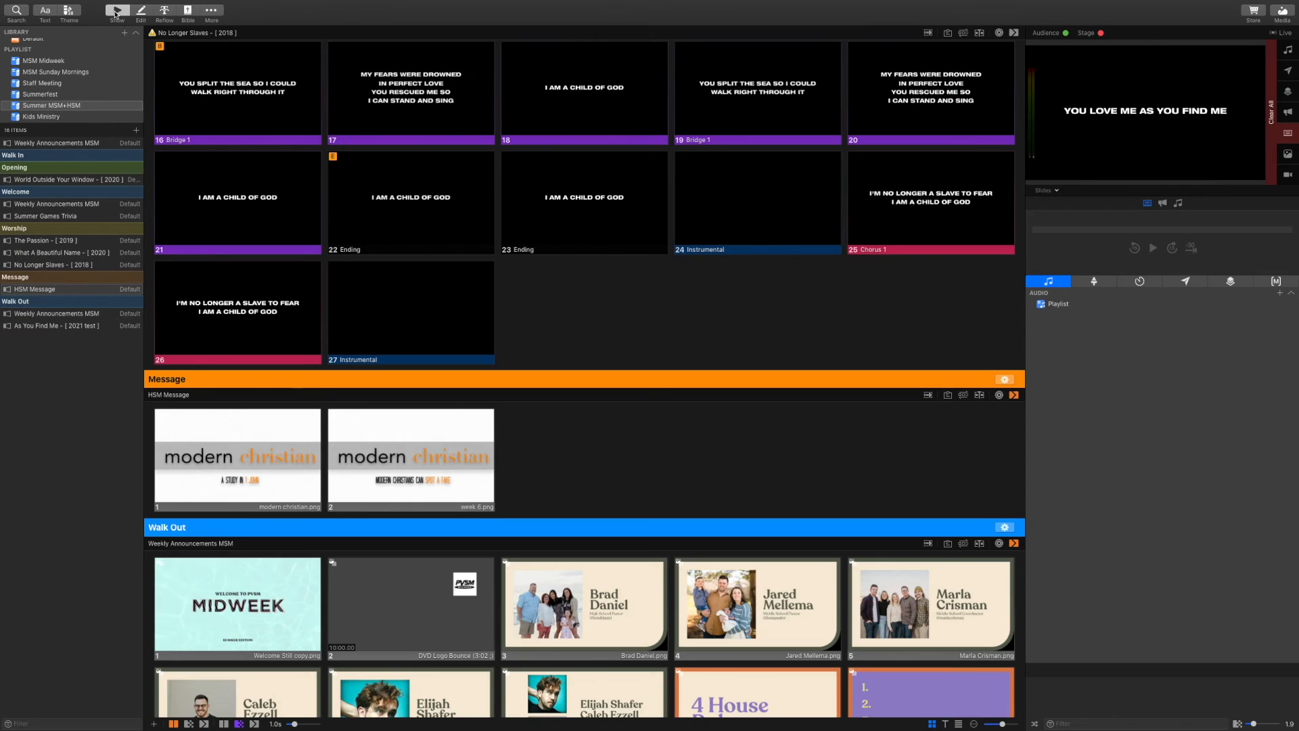
Paste the Psalms 116:7 slide in as HSM Message's third slide and open it in the editor
{"action": "scroll", "coordinate": [670, 482], "scroll_direction": "down", "scroll_amount": 2}
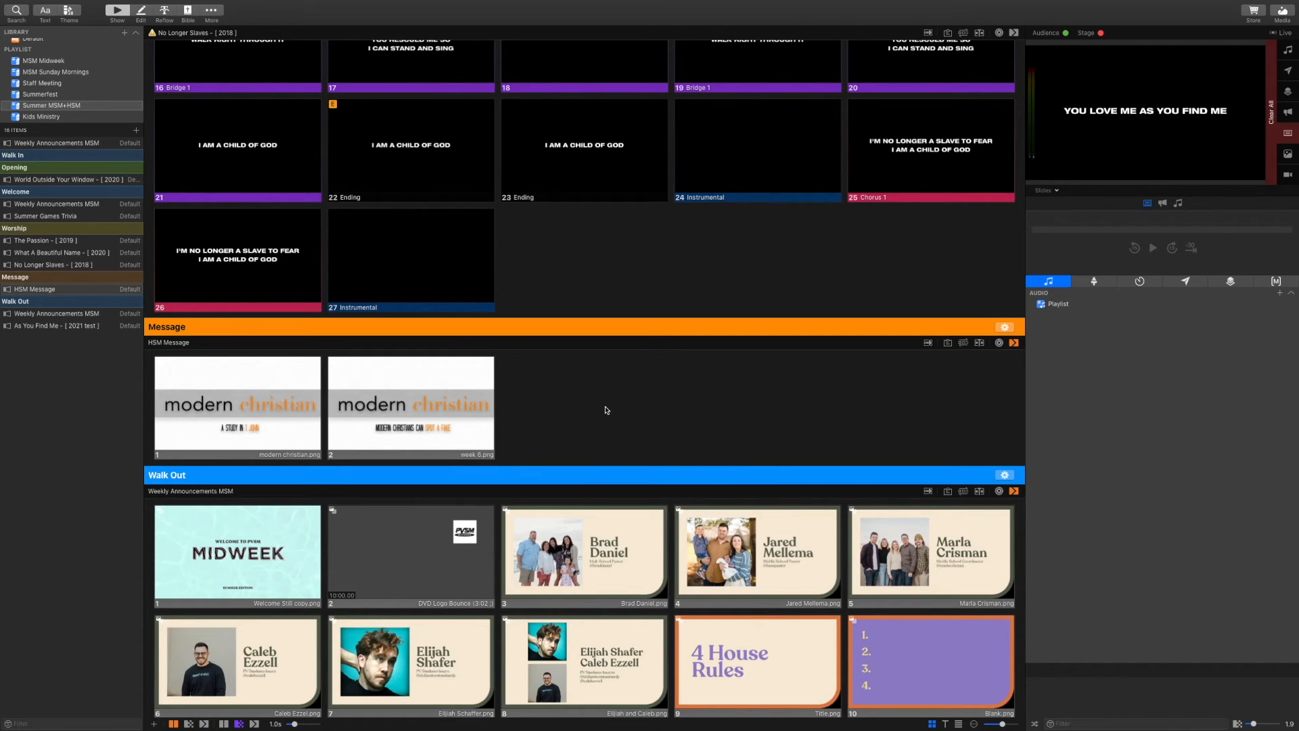
{"action": "key", "text": "super+v"}
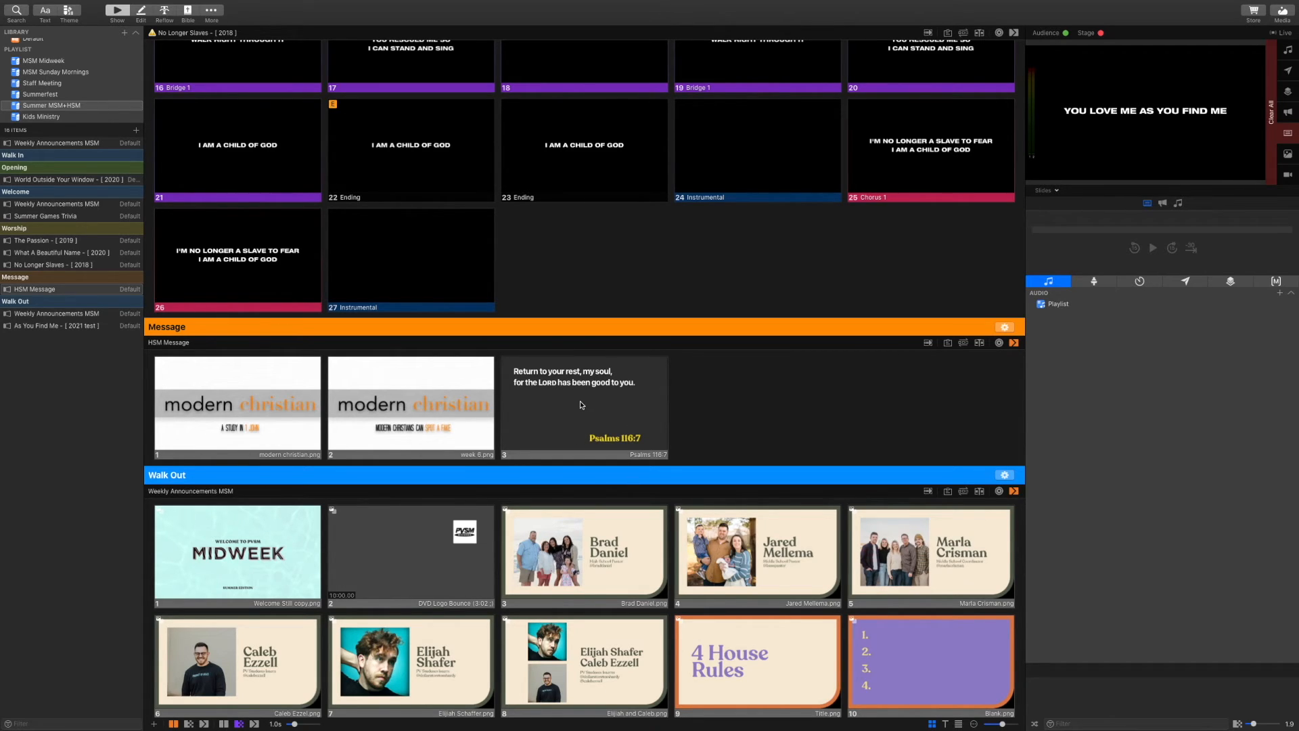
{"action": "left_click", "coordinate": [582, 403]}
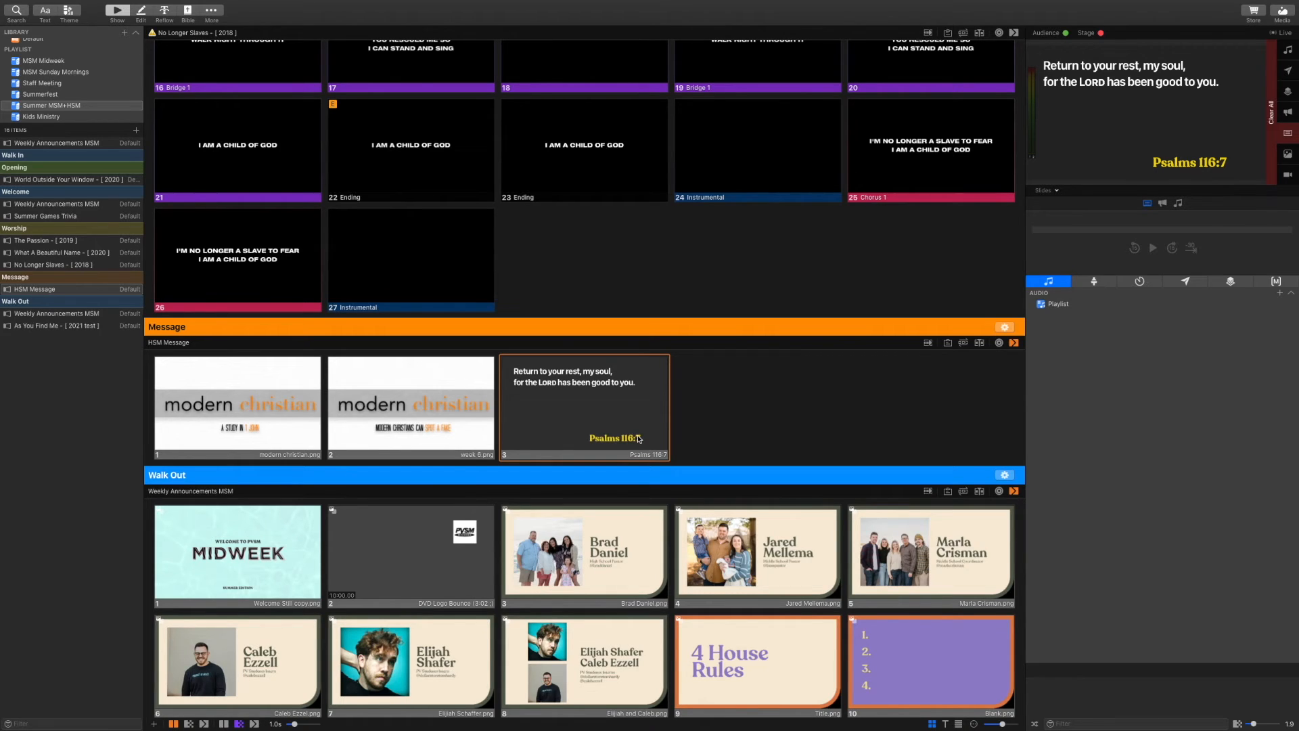
{"action": "left_click", "coordinate": [143, 10]}
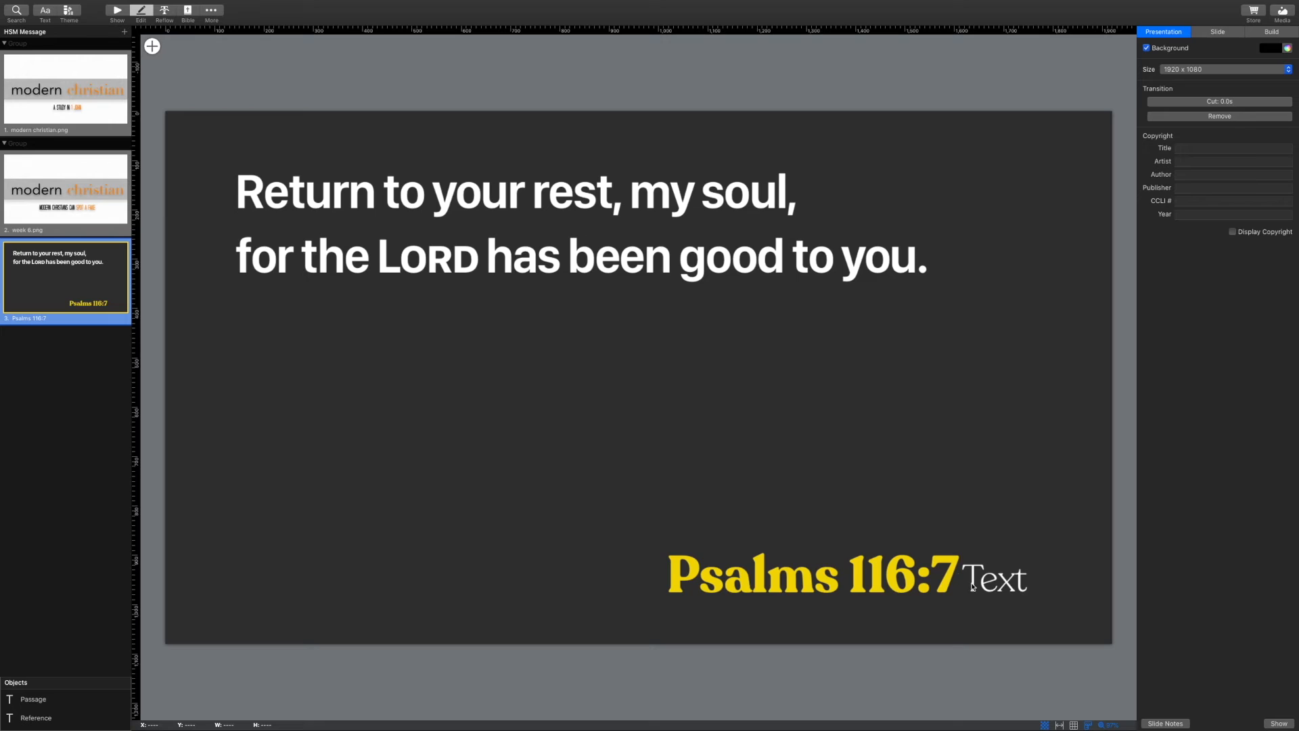
Type 'CSB' in the text box beside the reference so it reads Psalms 116:7 CSB
{"action": "double_click", "coordinate": [997, 591]}
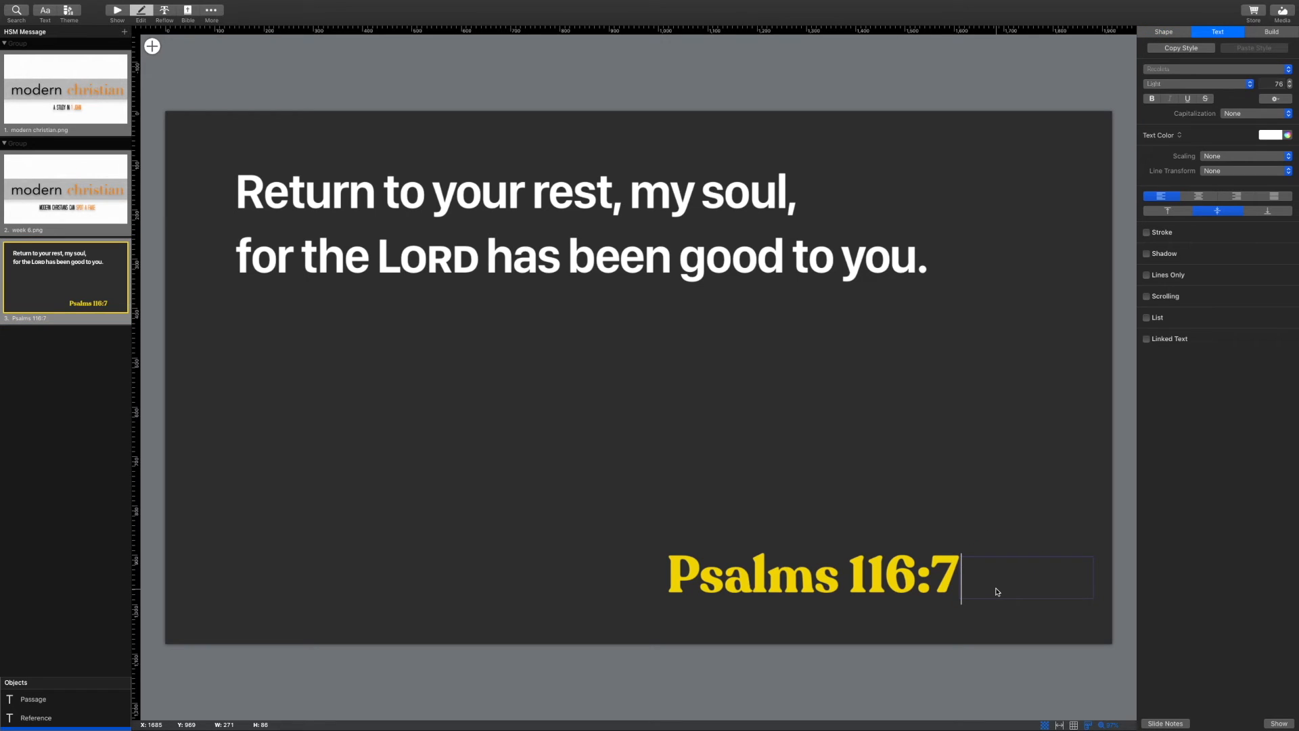
{"action": "type", "text": "CSB"}
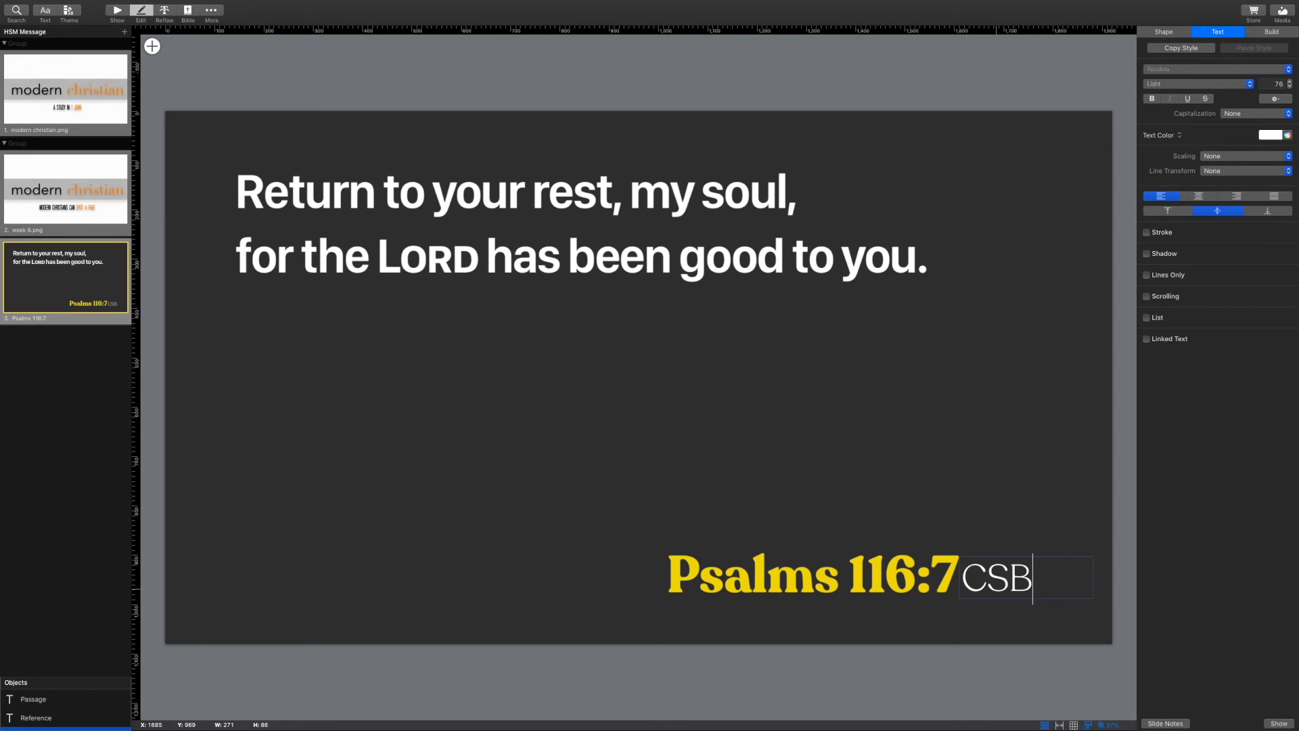
{"action": "left_click", "coordinate": [850, 490]}
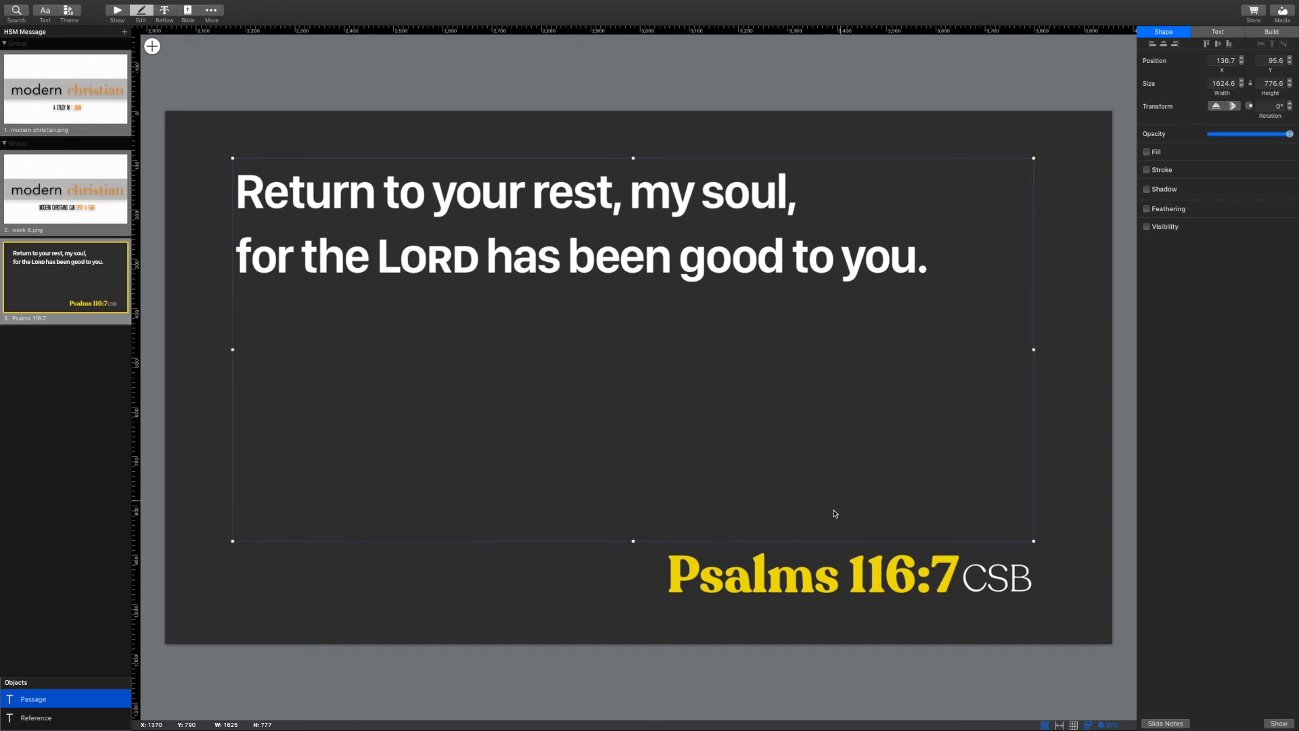
{"action": "left_click", "coordinate": [769, 576]}
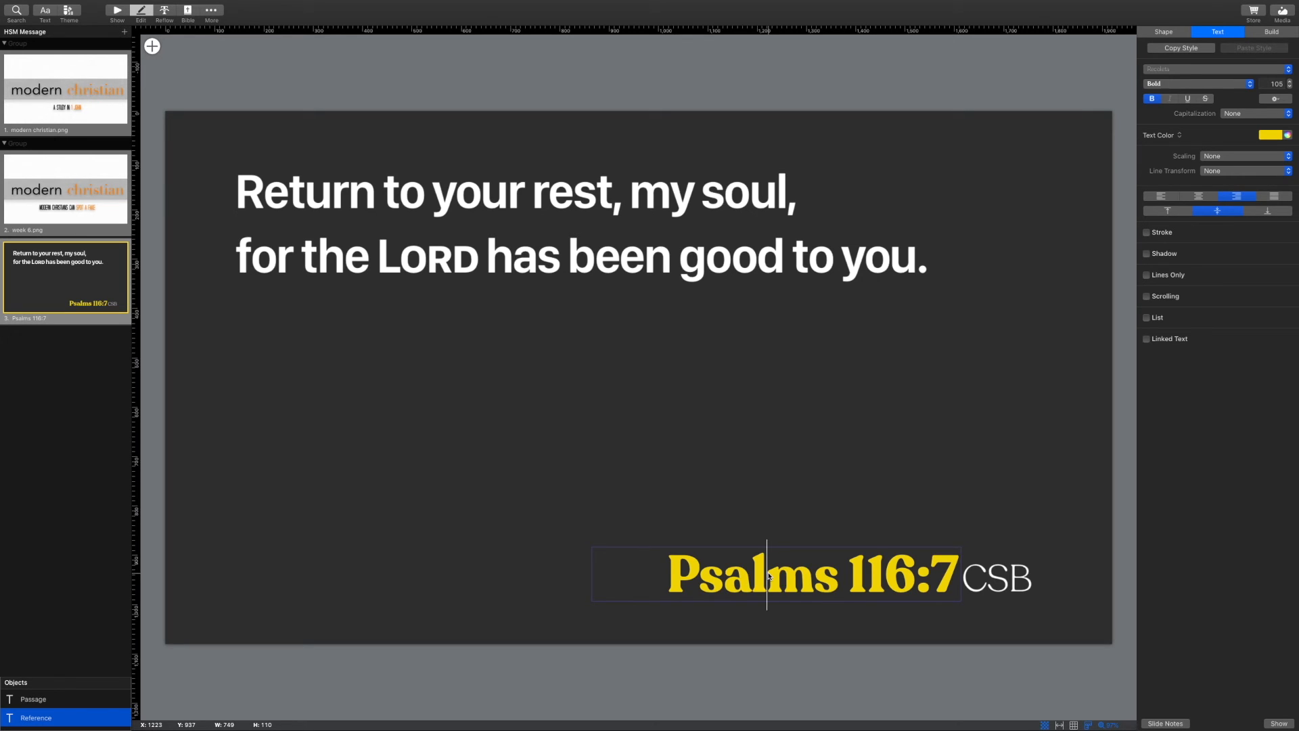
{"action": "triple_click", "coordinate": [765, 575]}
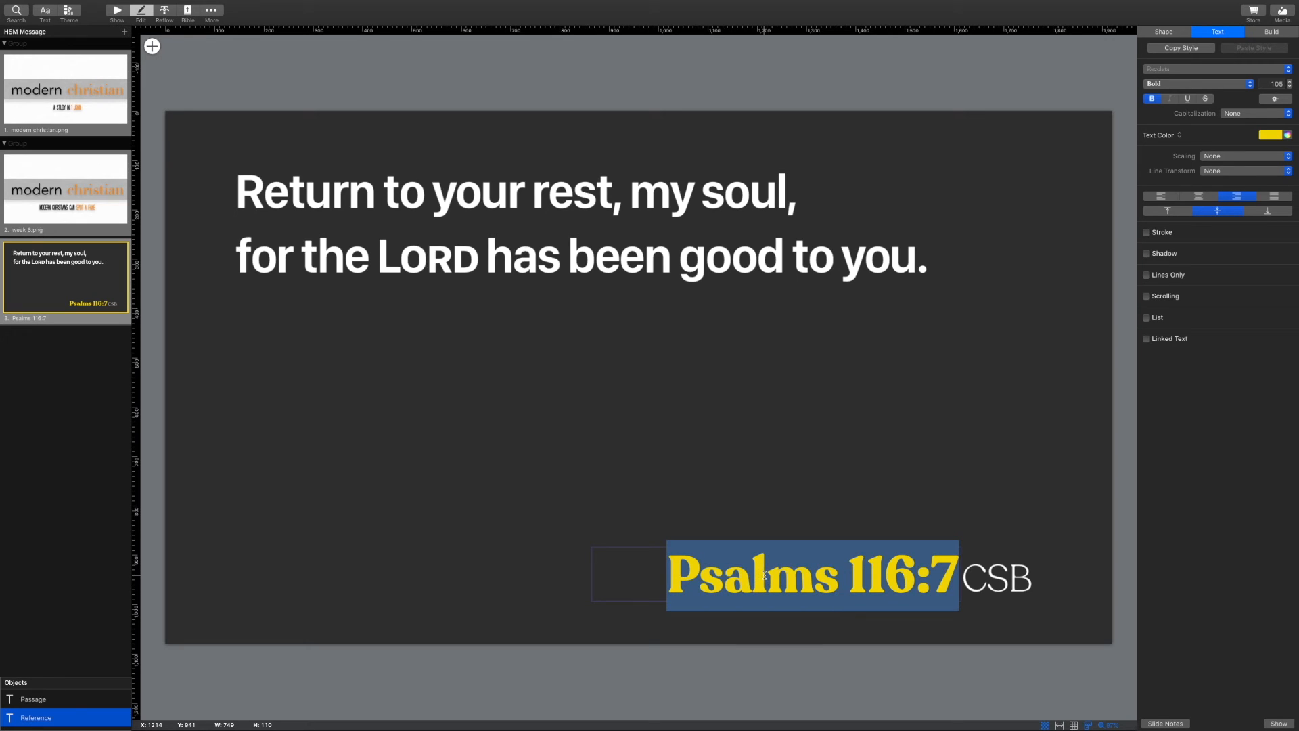
{"action": "left_click", "coordinate": [1289, 86]}
{"action": "left_click", "coordinate": [1289, 86]}
{"action": "left_click", "coordinate": [1289, 81]}
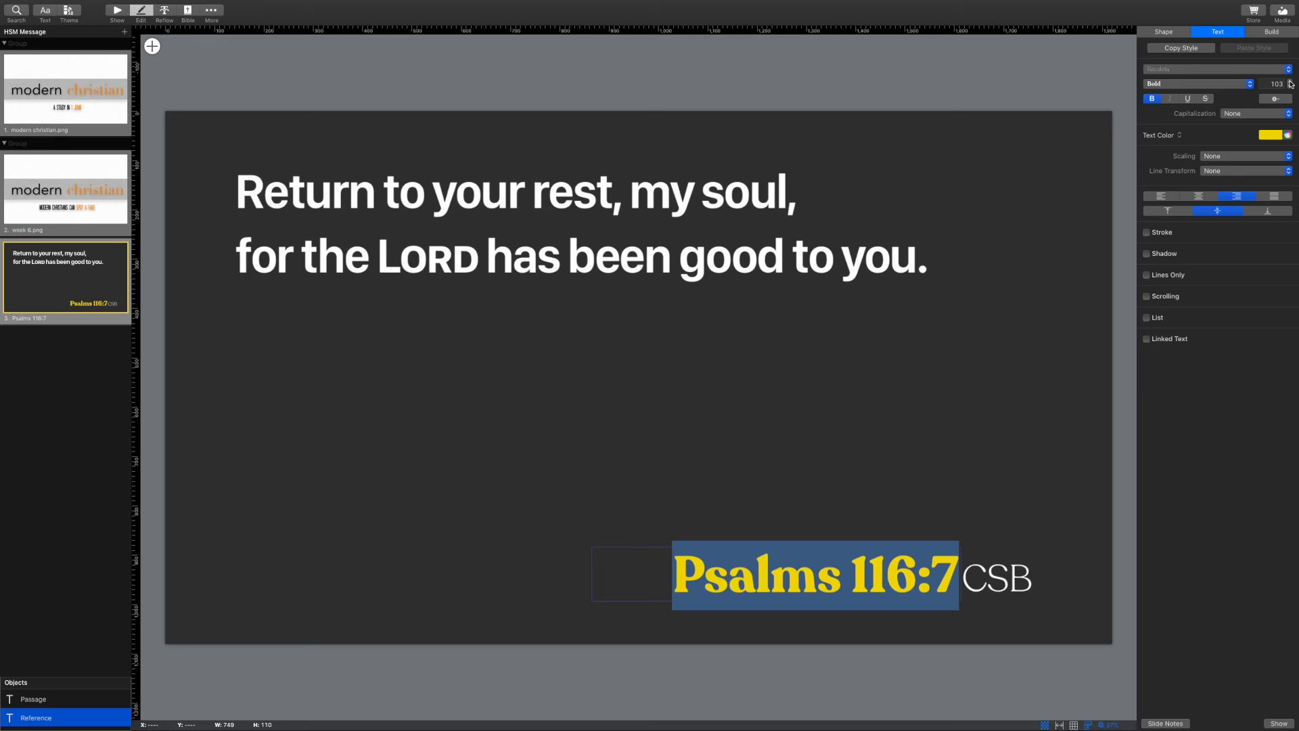
{"action": "left_click", "coordinate": [1289, 81]}
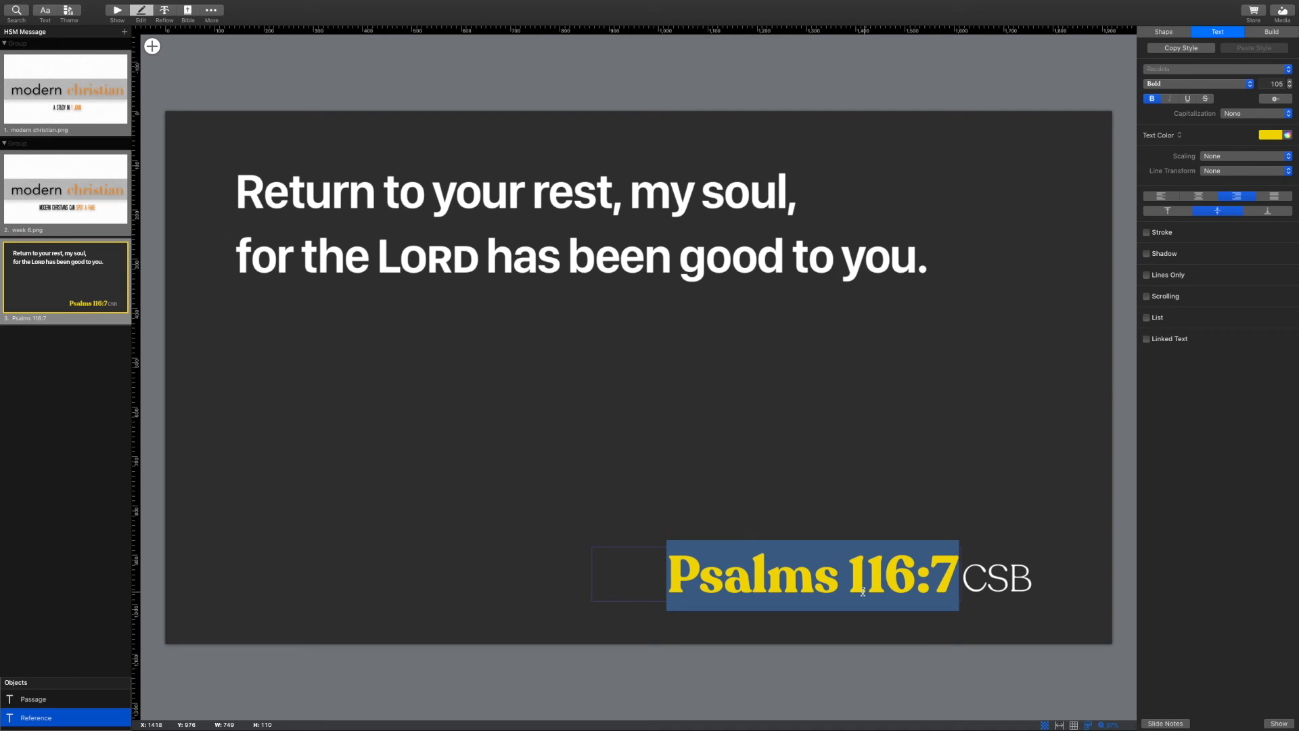
{"action": "left_click", "coordinate": [849, 521]}
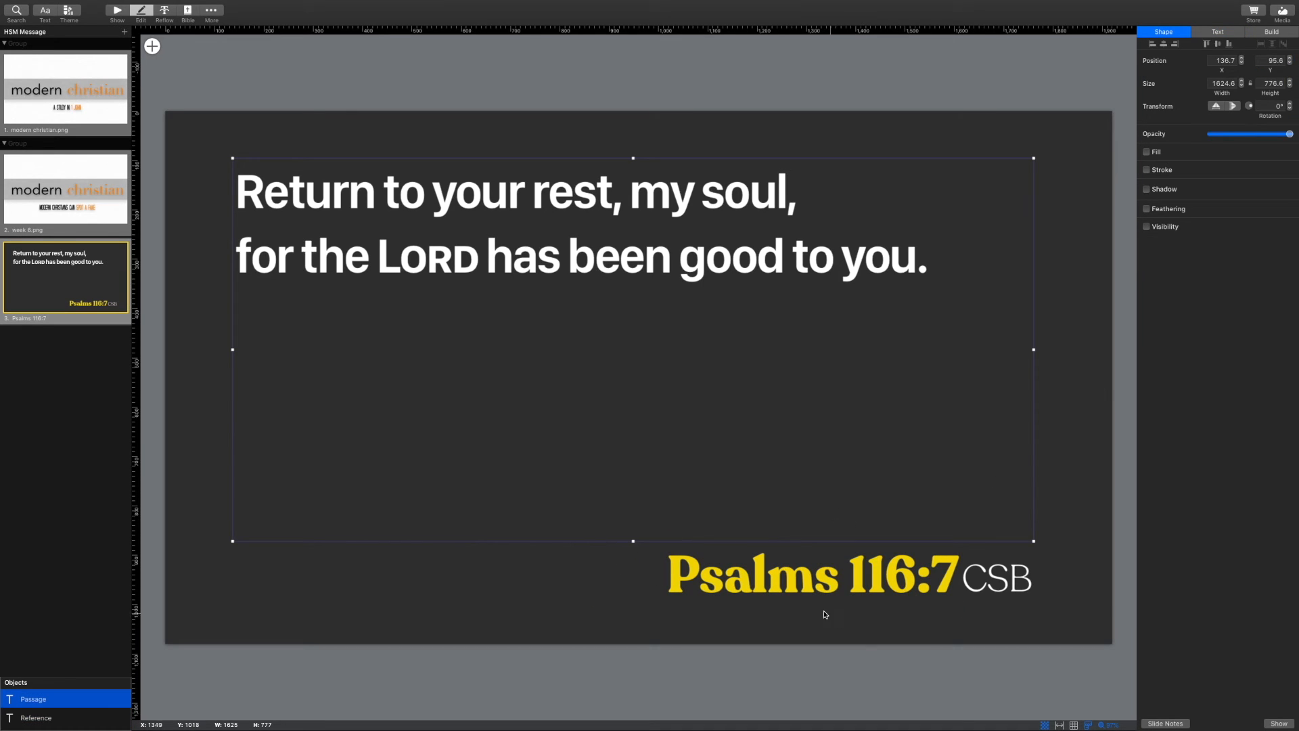
{"action": "left_click", "coordinate": [827, 582]}
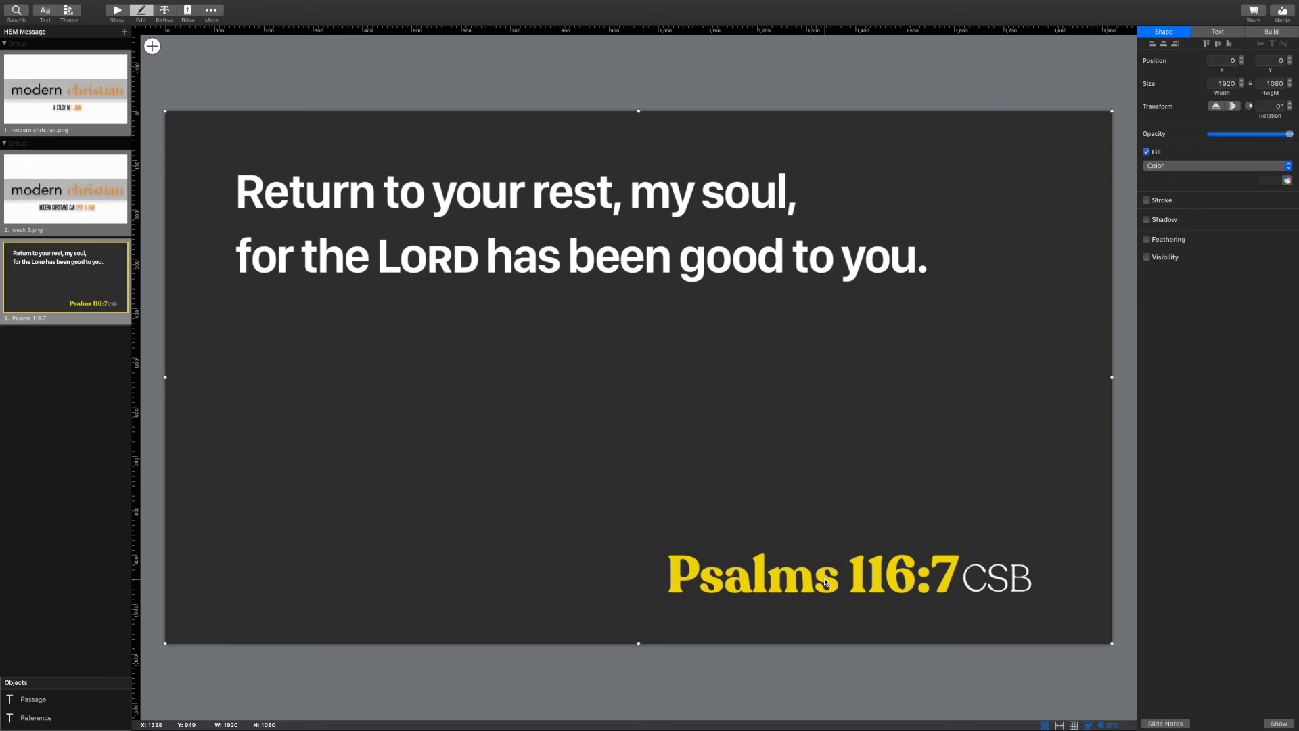
{"action": "double_click", "coordinate": [828, 579]}
{"action": "left_click", "coordinate": [829, 578]}
{"action": "type", "text": "sssss"}
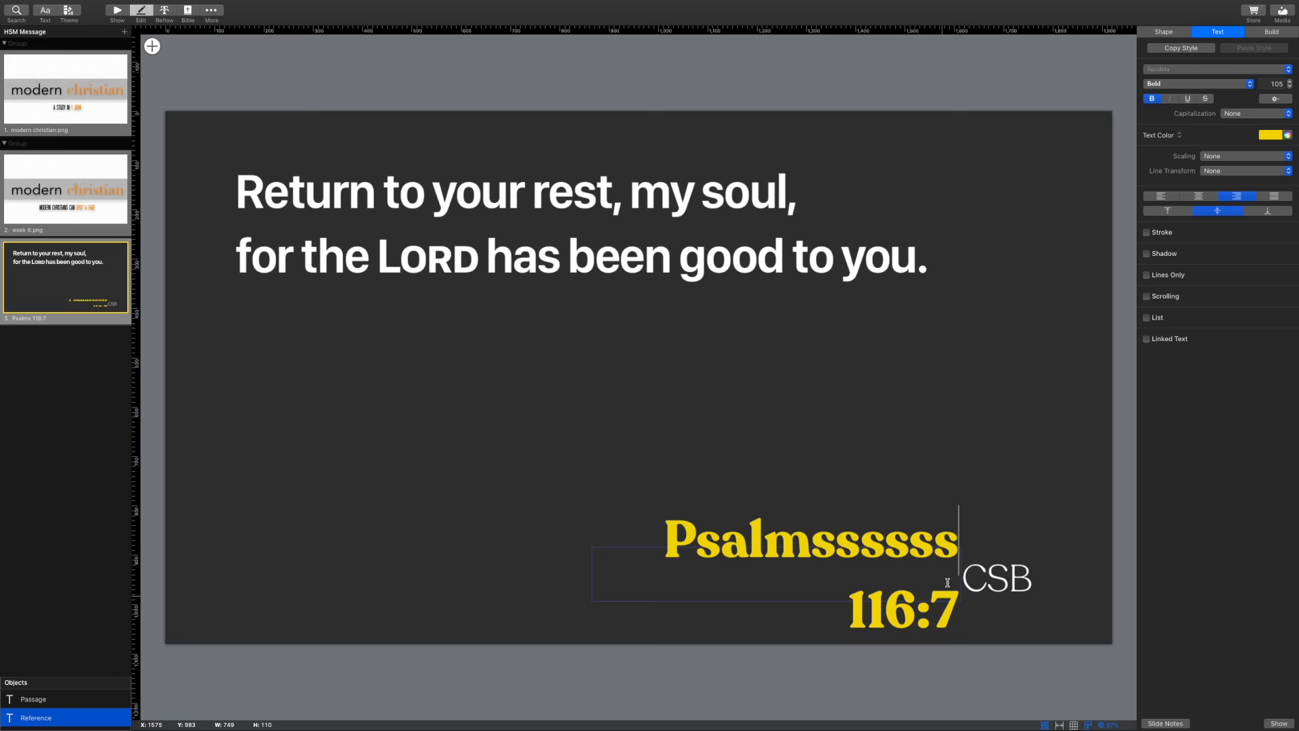
{"action": "left_click", "coordinate": [635, 357]}
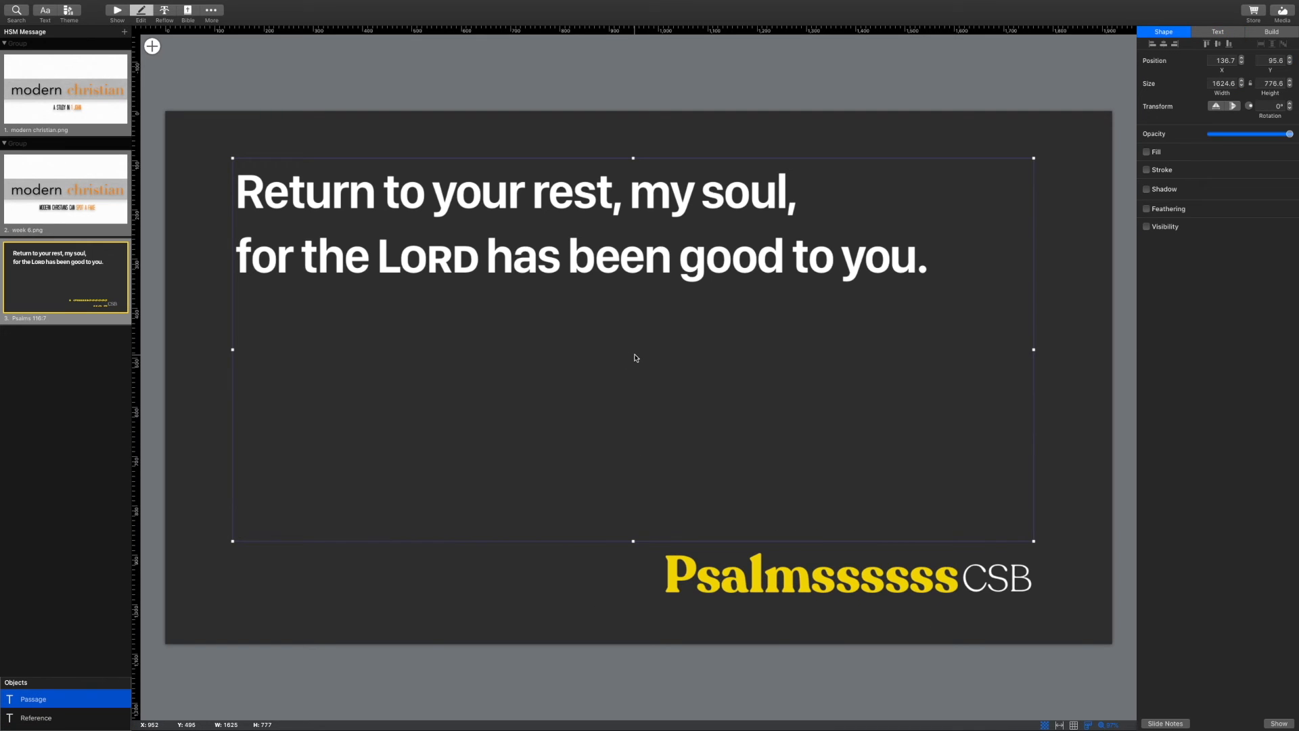
{"action": "left_click", "coordinate": [891, 590]}
{"action": "left_click", "coordinate": [891, 590]}
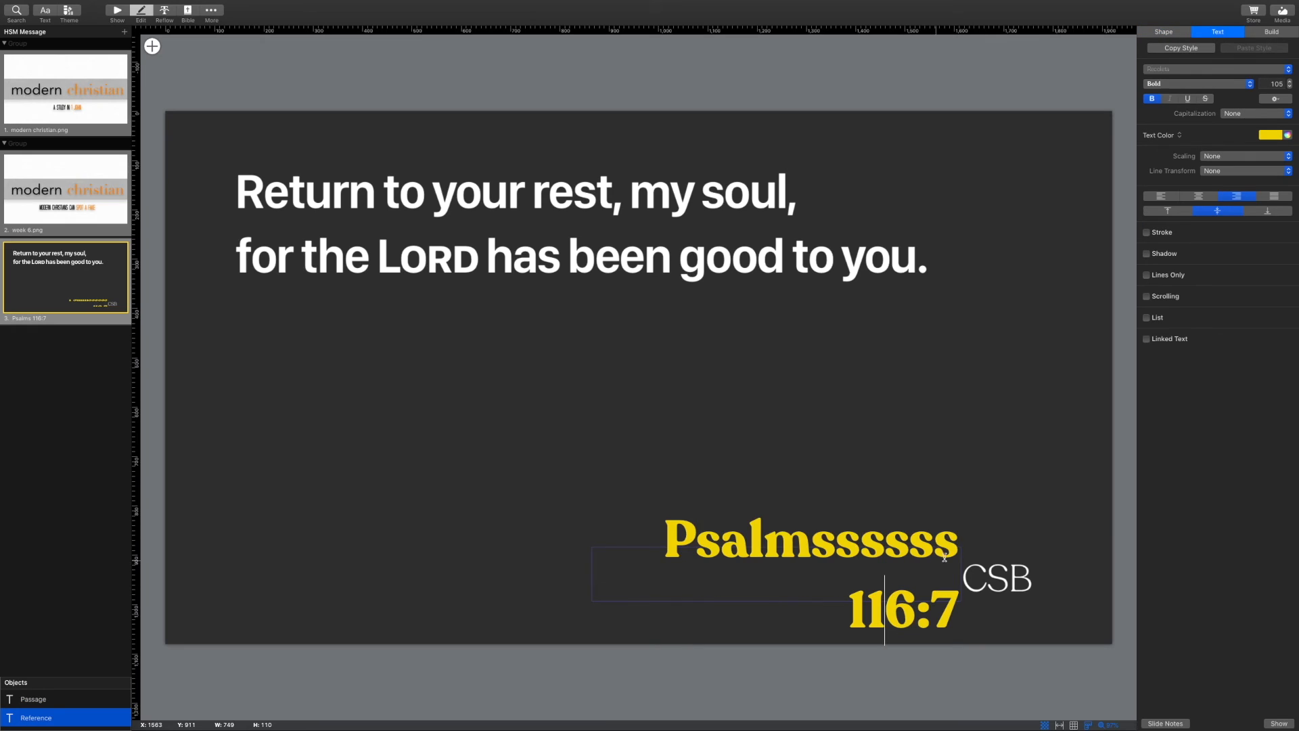
{"action": "left_click_drag", "start_coordinate": [951, 548], "coordinate": [814, 544]}
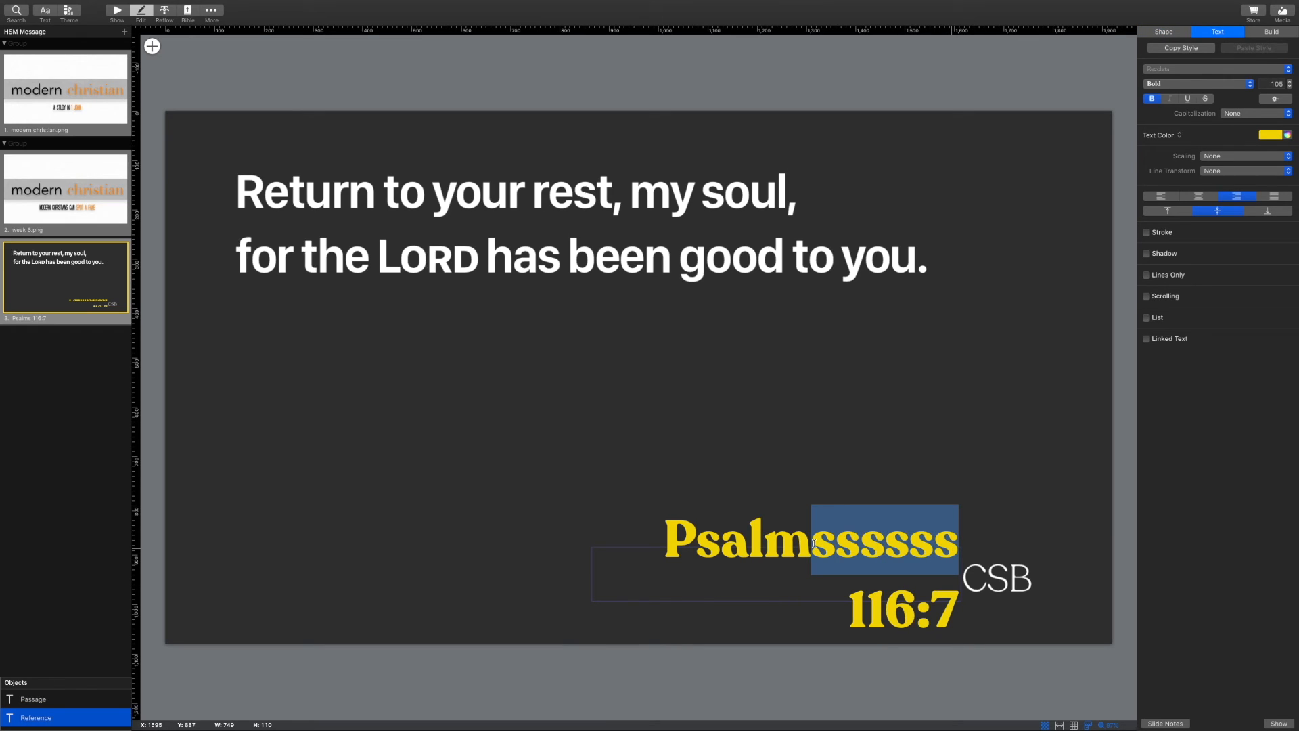
{"action": "type", "text": "s"}
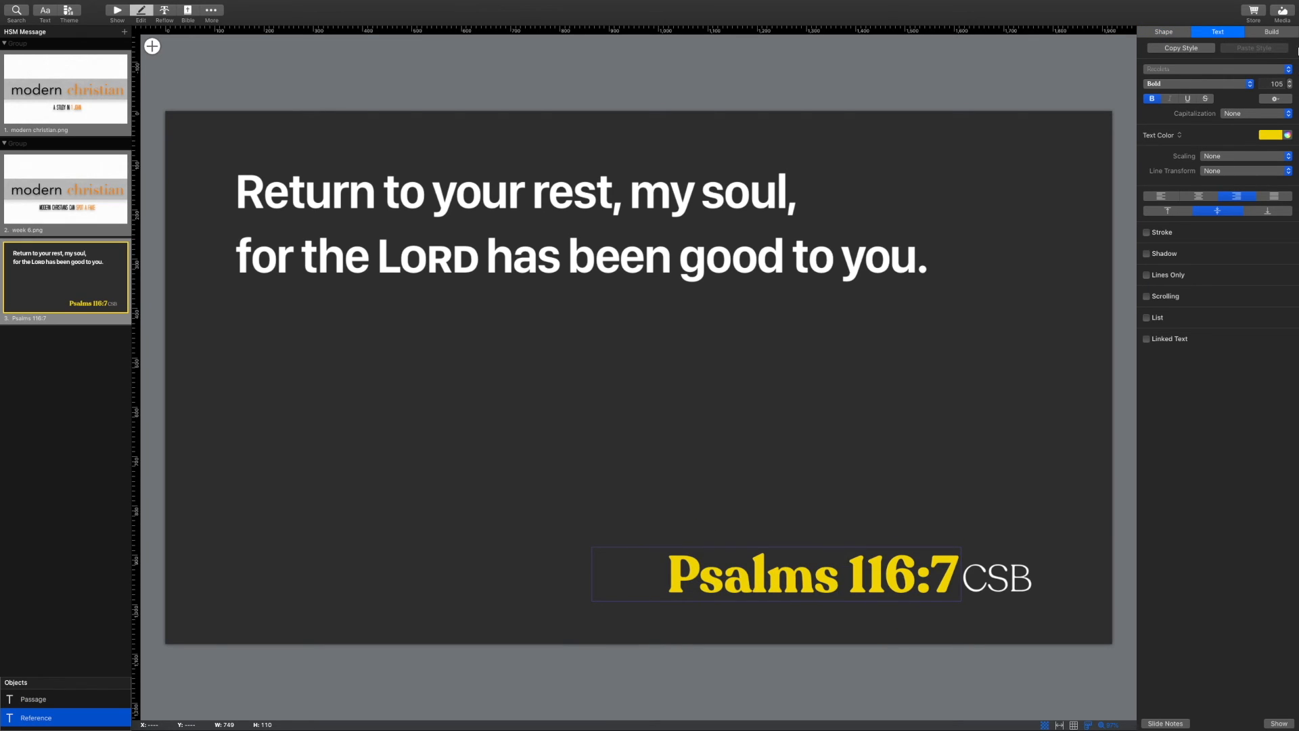
{"action": "left_click", "coordinate": [760, 532]}
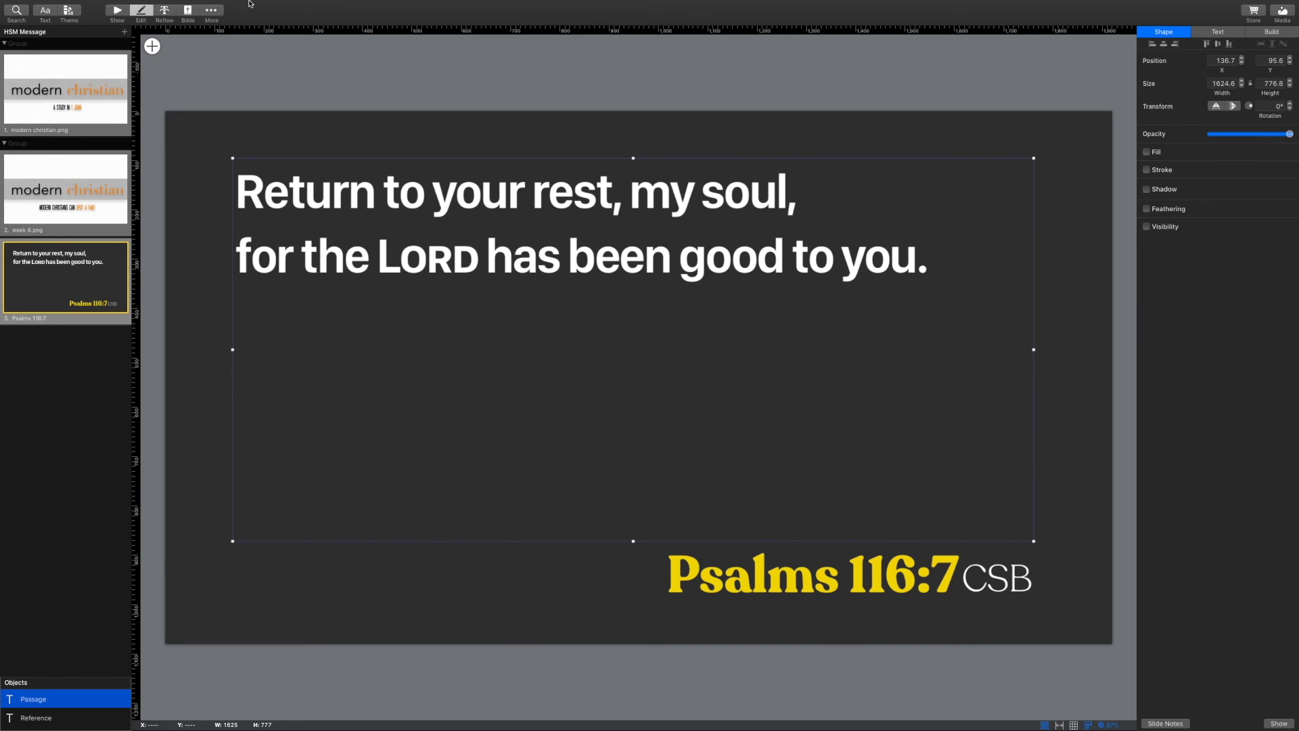
{"action": "left_click", "coordinate": [117, 31]}
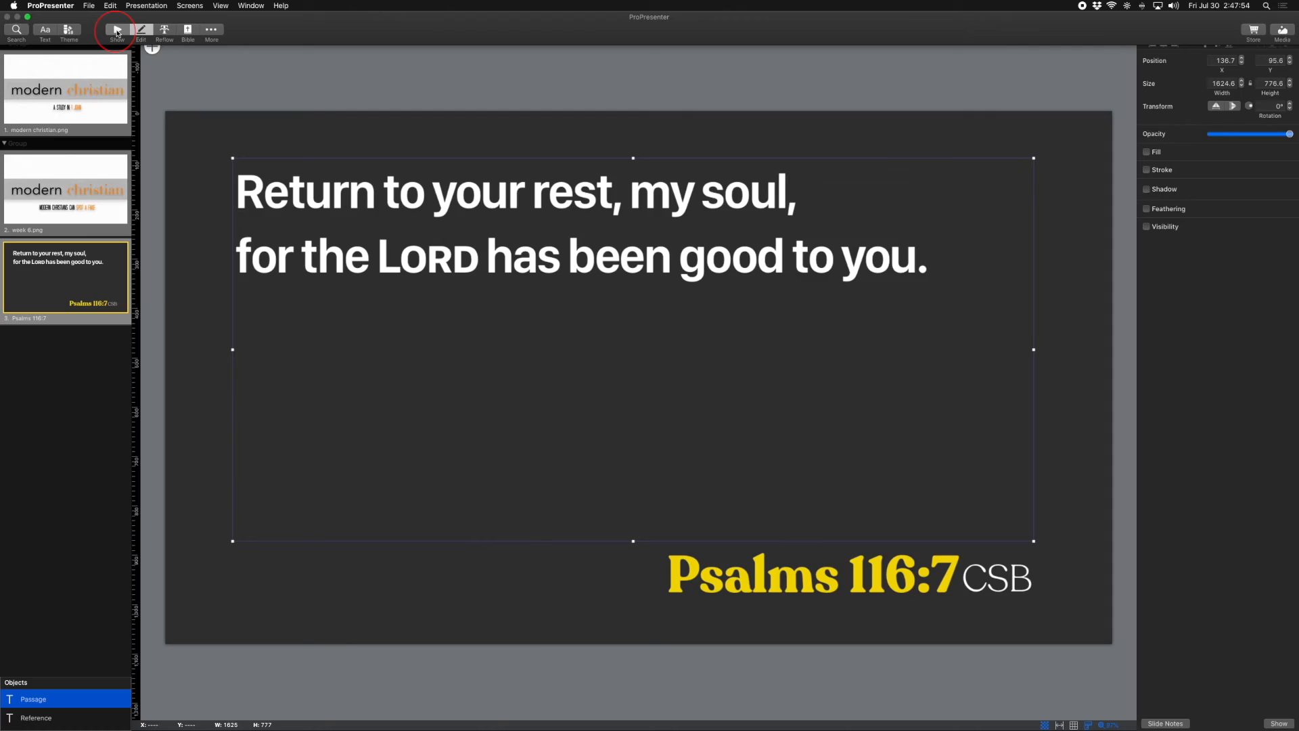